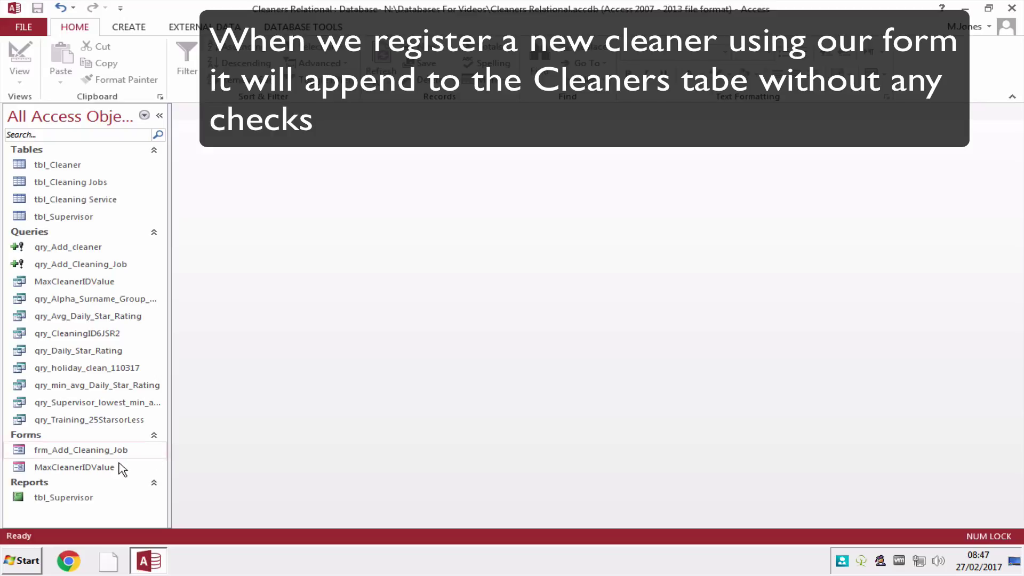
Open the MaxCleanerIDValue registration form and enter a first name and surname only.
double_click(118, 468)
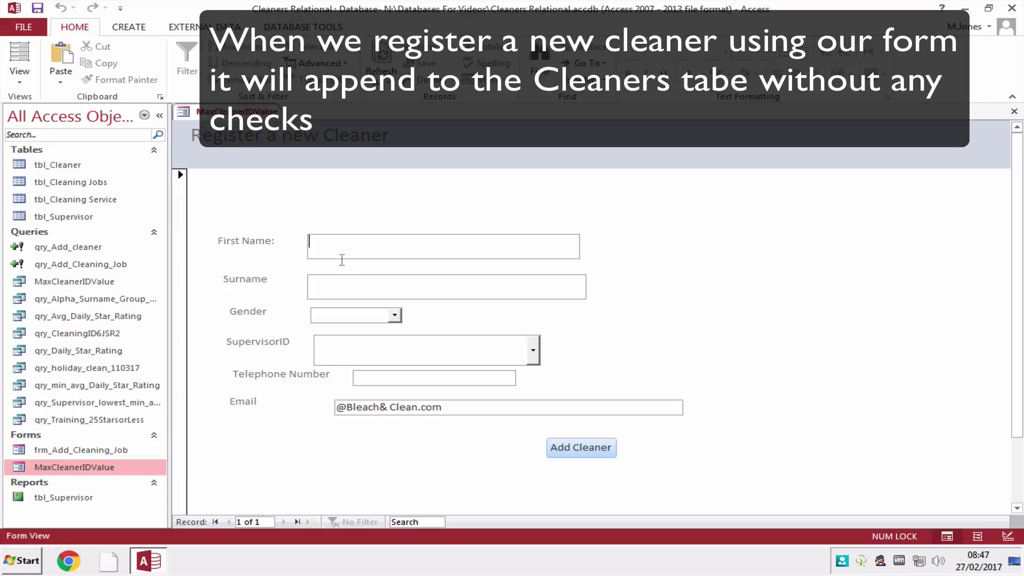
key(Tab)
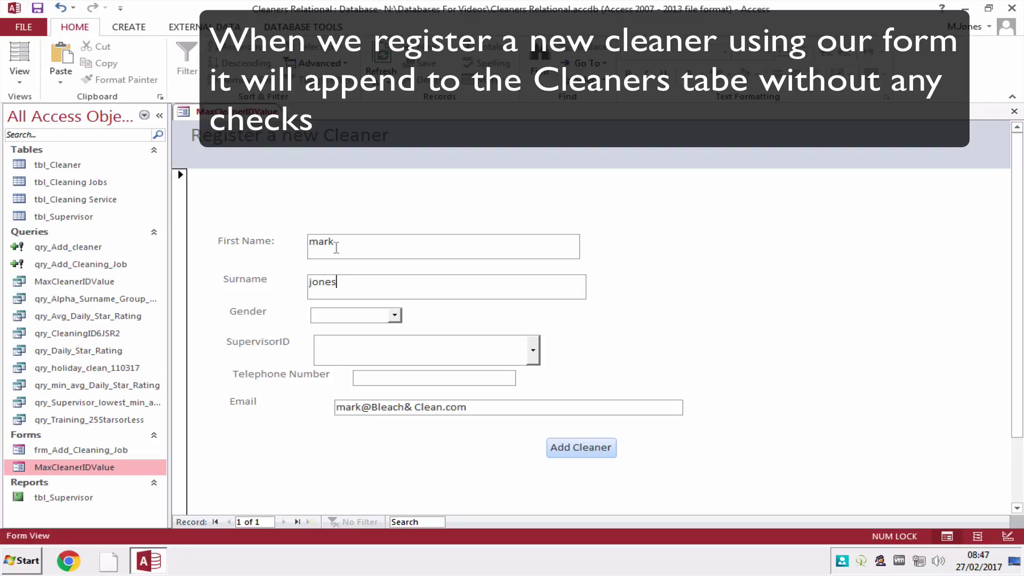
key(Tab)
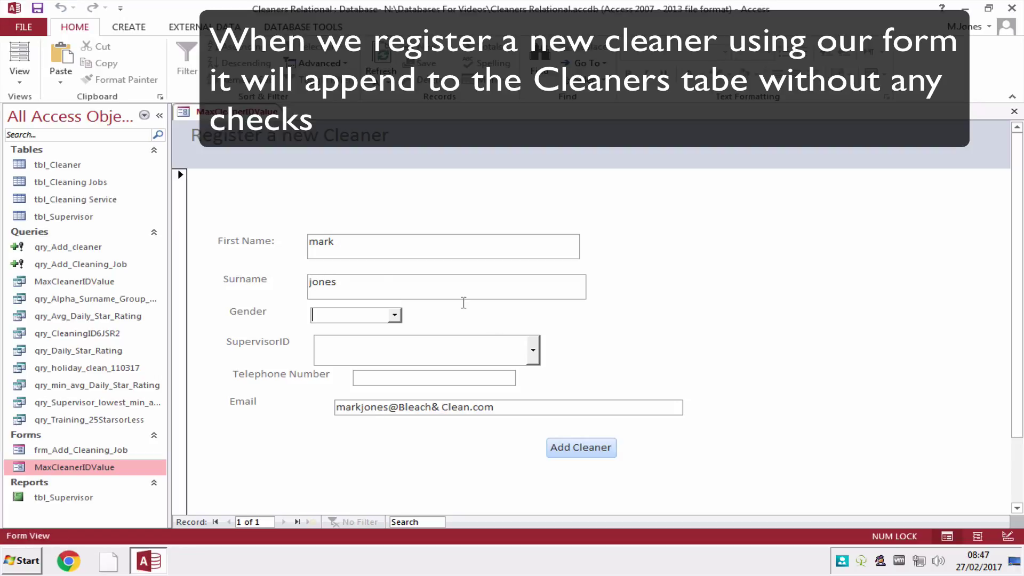
Submit via Add Cleaner, accept both append prompts, and open tbl_Cleaner to check the record.
click(569, 446)
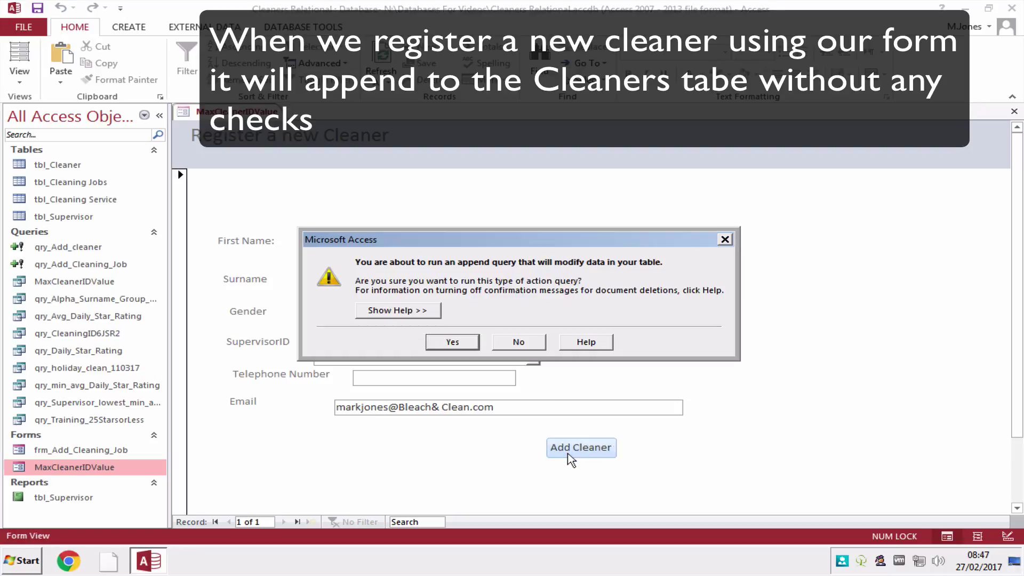
click(452, 342)
click(483, 326)
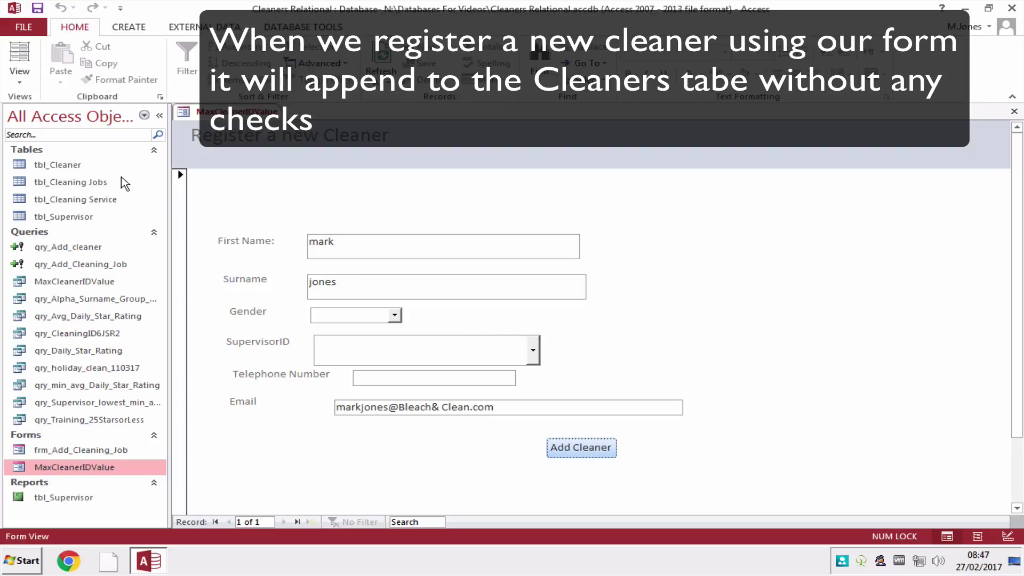
double_click(101, 167)
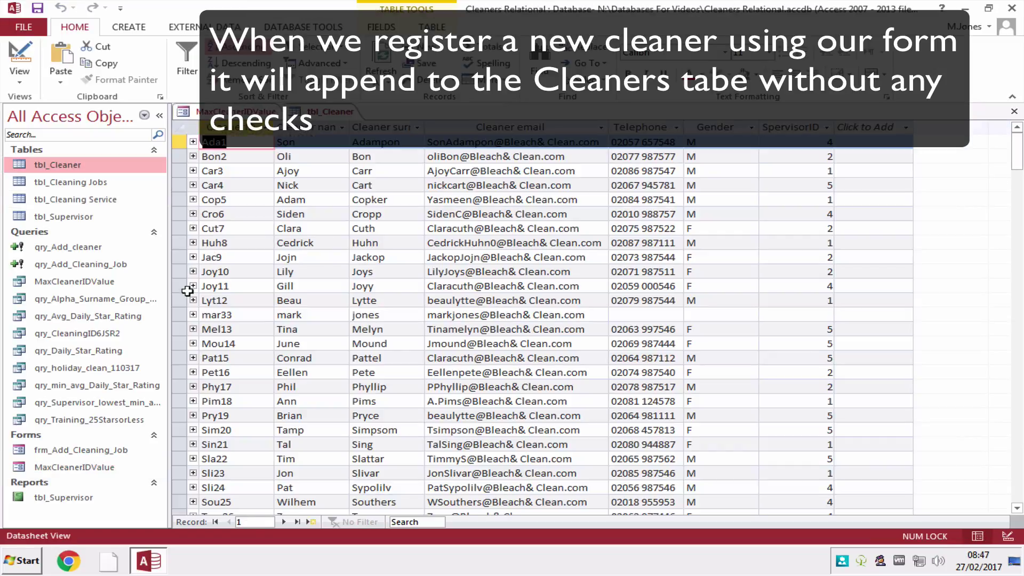
Delete the new name-only row from tbl_Cleaner, then close the table and registration form.
click(178, 315)
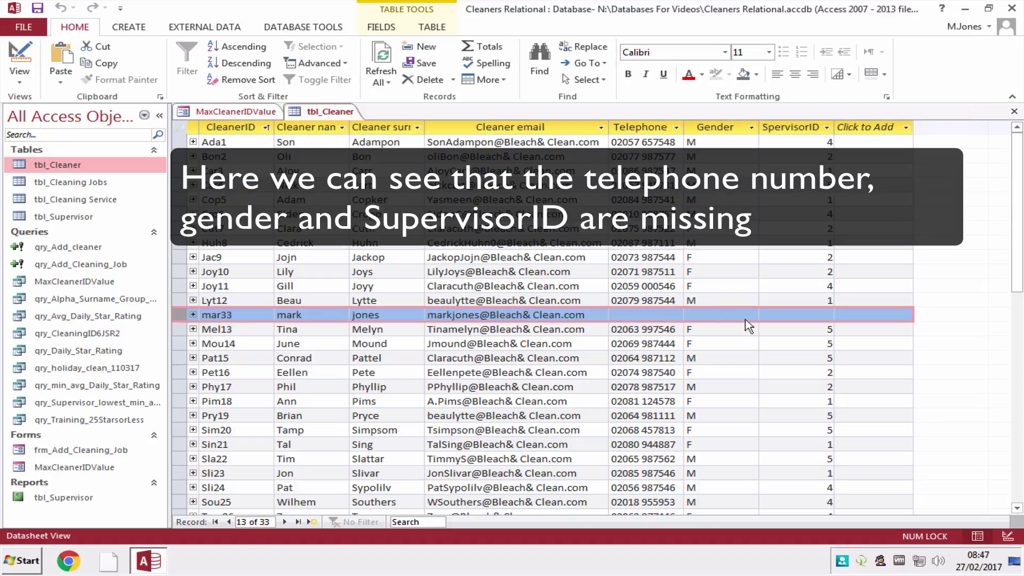
click(438, 84)
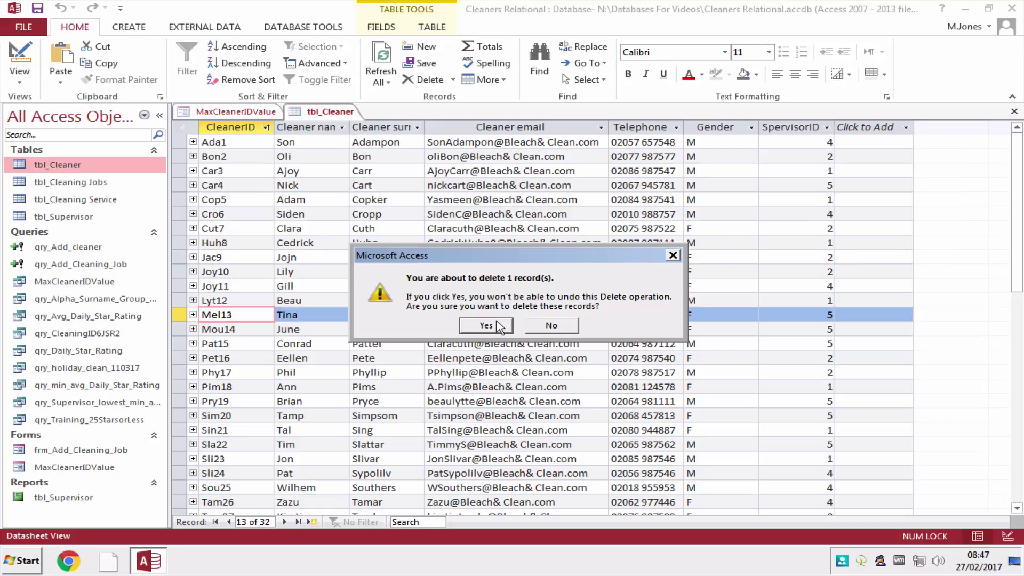
click(486, 324)
click(1014, 112)
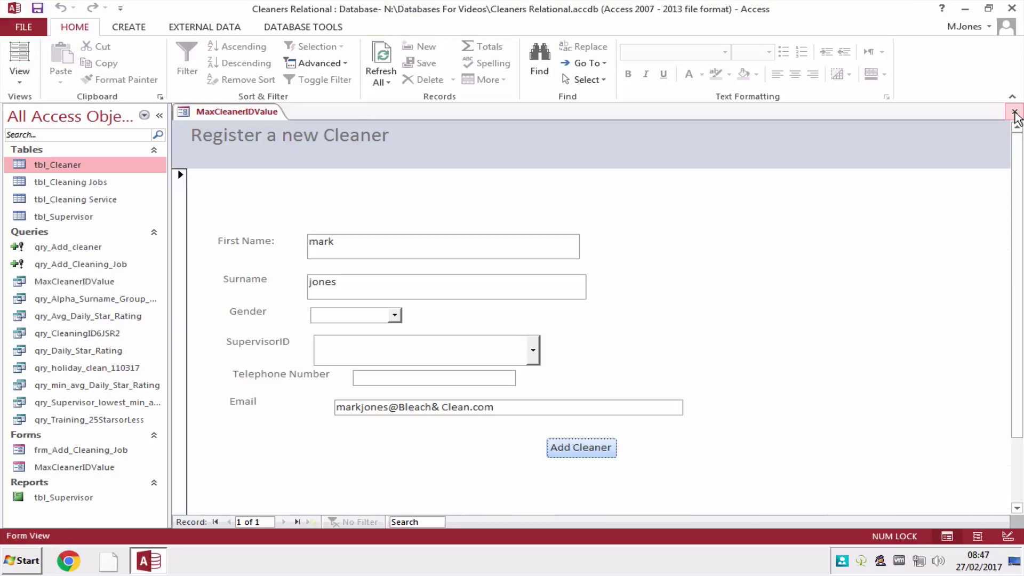
click(1014, 114)
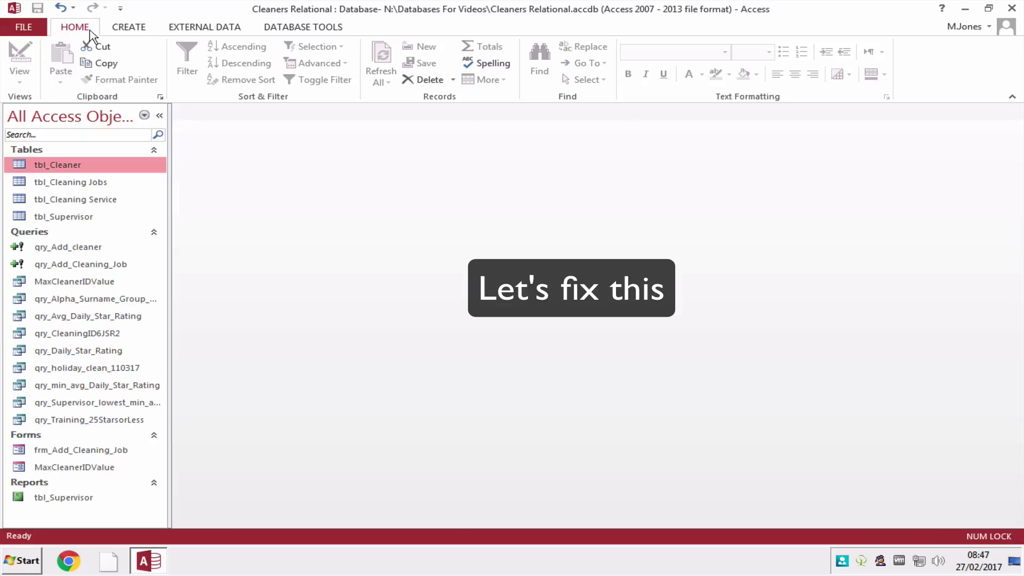
Create a new blank macro from the Create tab and insert an If block.
click(133, 33)
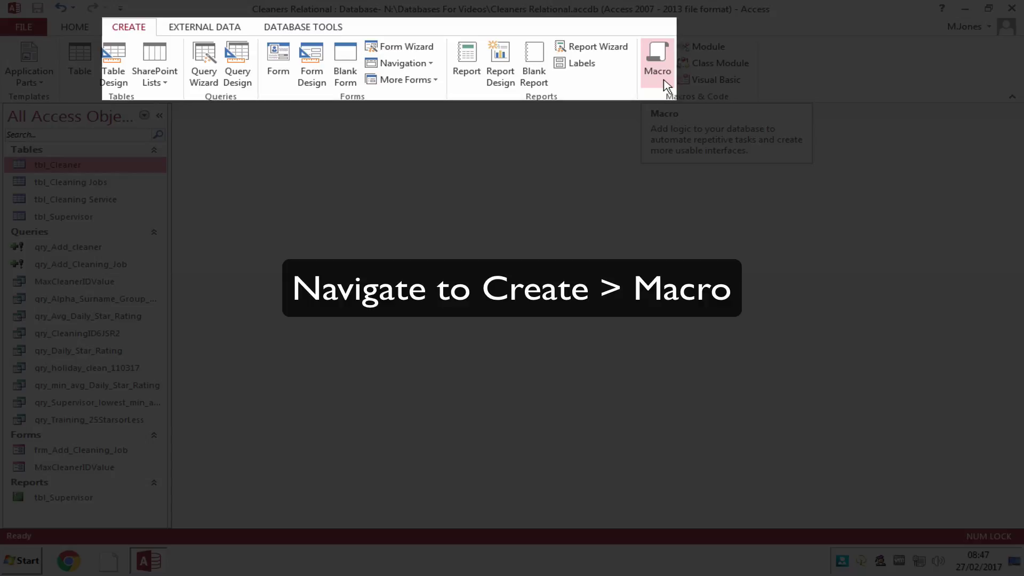
click(665, 82)
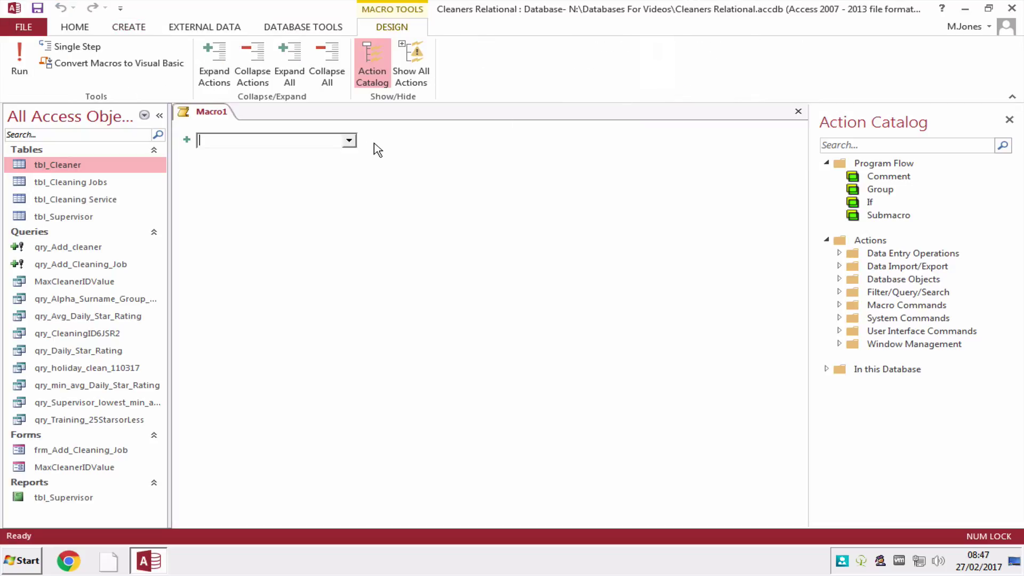
click(351, 144)
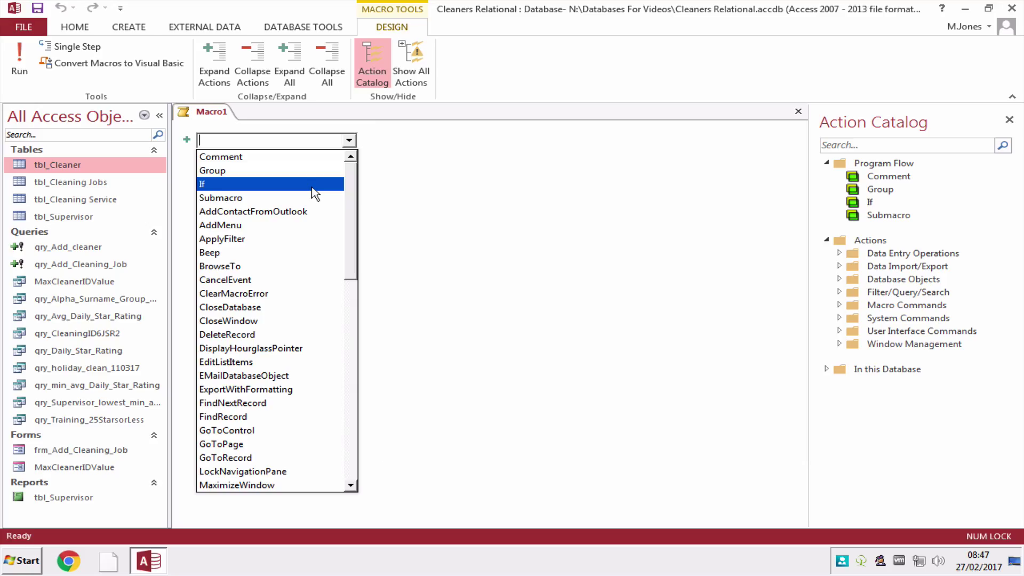
click(320, 183)
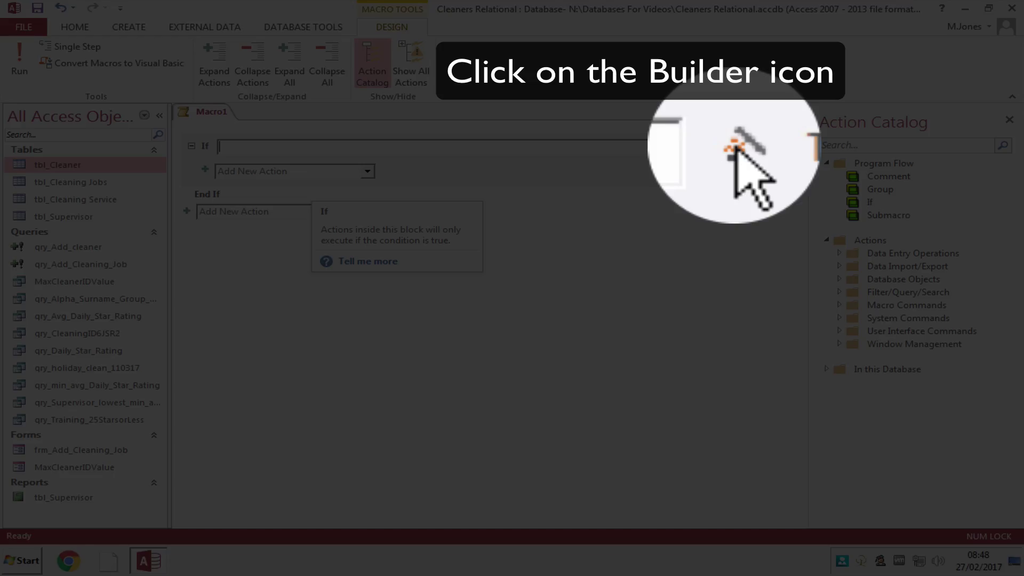
Set the If condition to IsNull( Forms![MaxCleanerIDValue]![txtFirstName] ) in the Expression Builder.
click(736, 146)
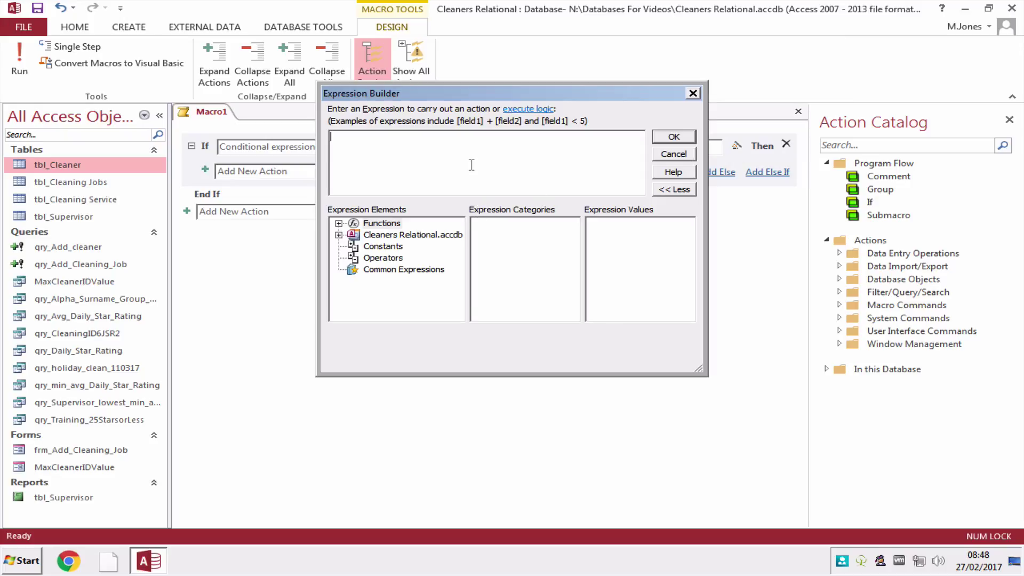
text(IsNu)
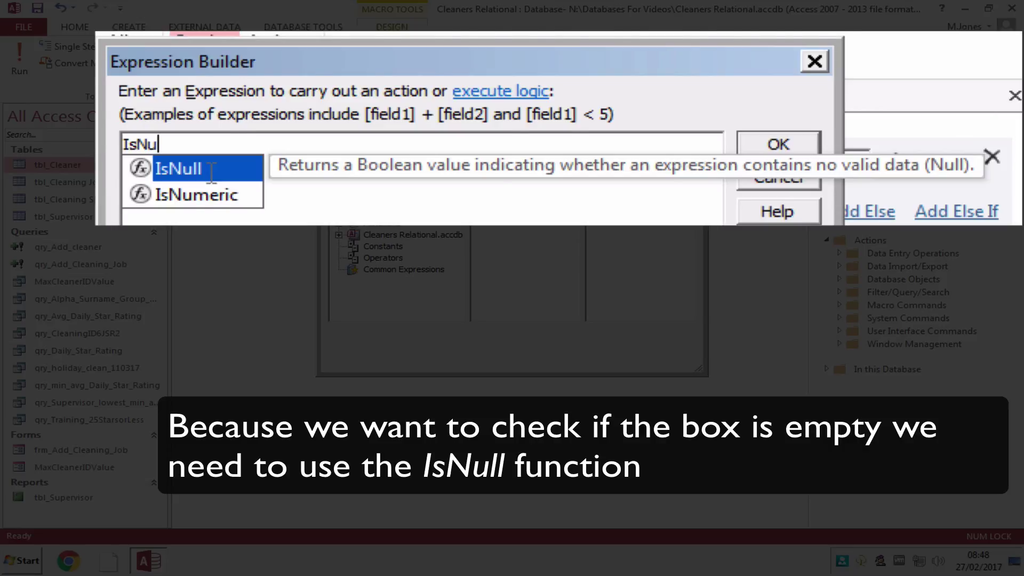
double_click(373, 145)
click(338, 234)
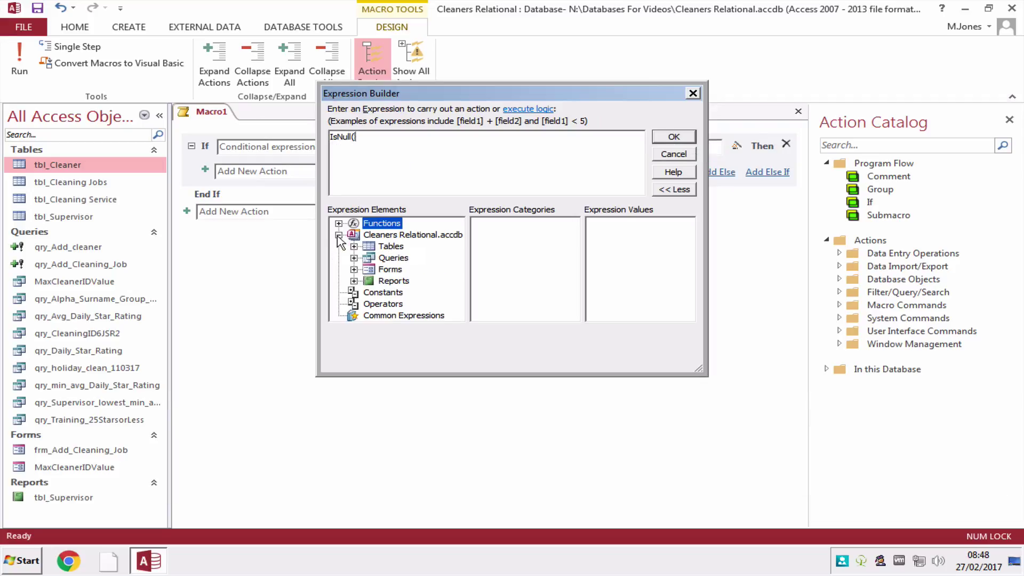
click(353, 269)
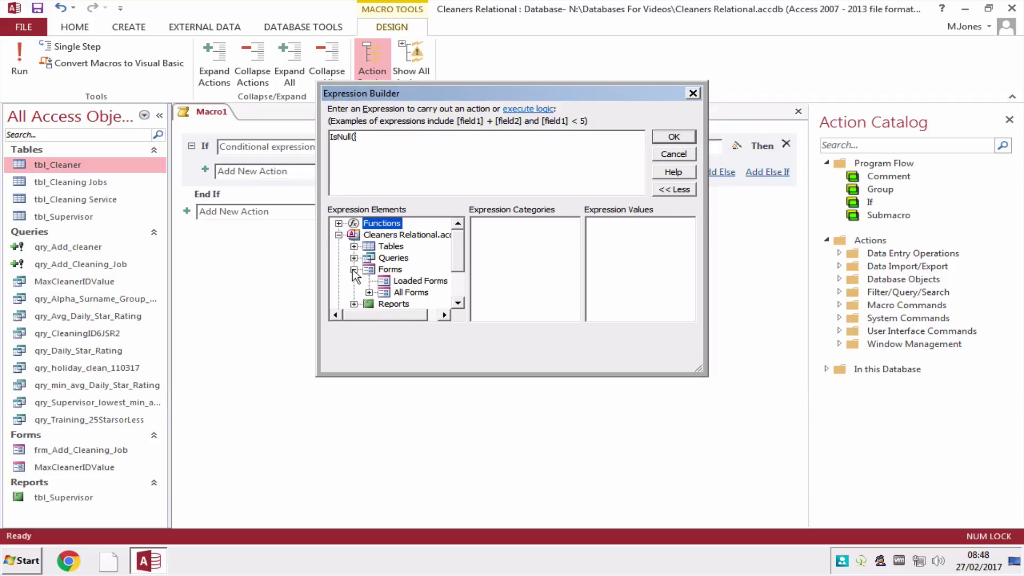
click(368, 292)
click(429, 292)
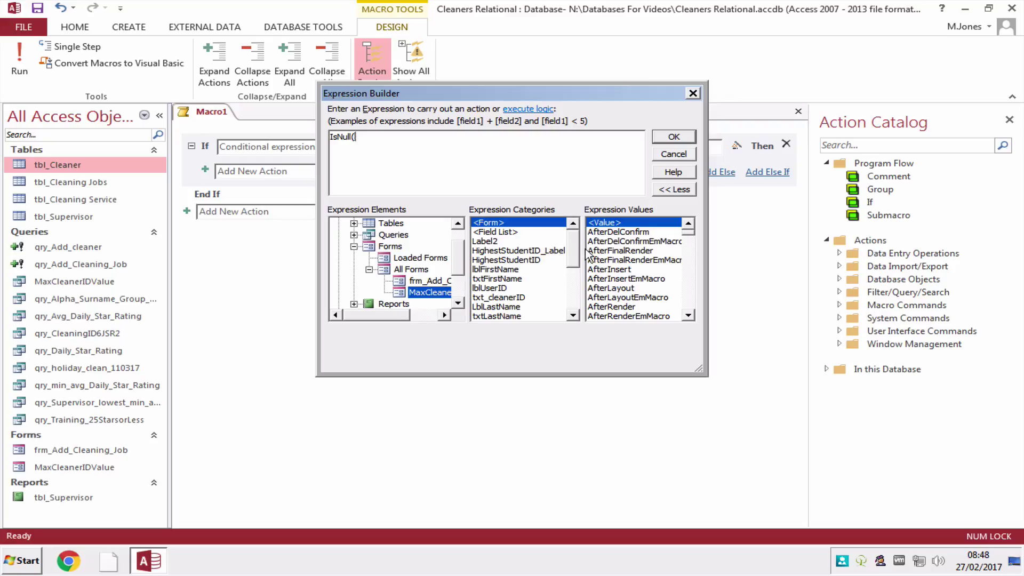
click(521, 278)
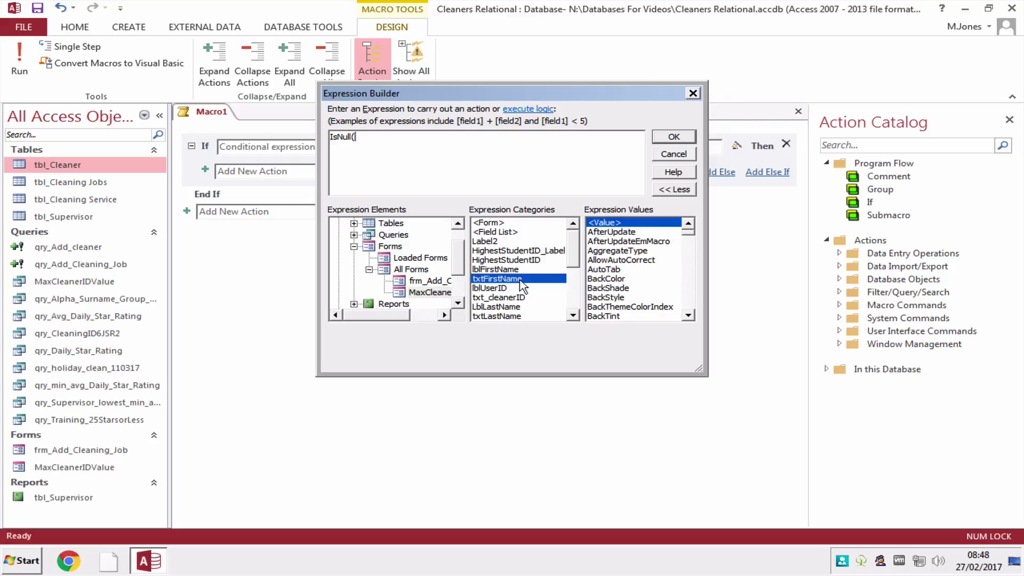
double_click(605, 224)
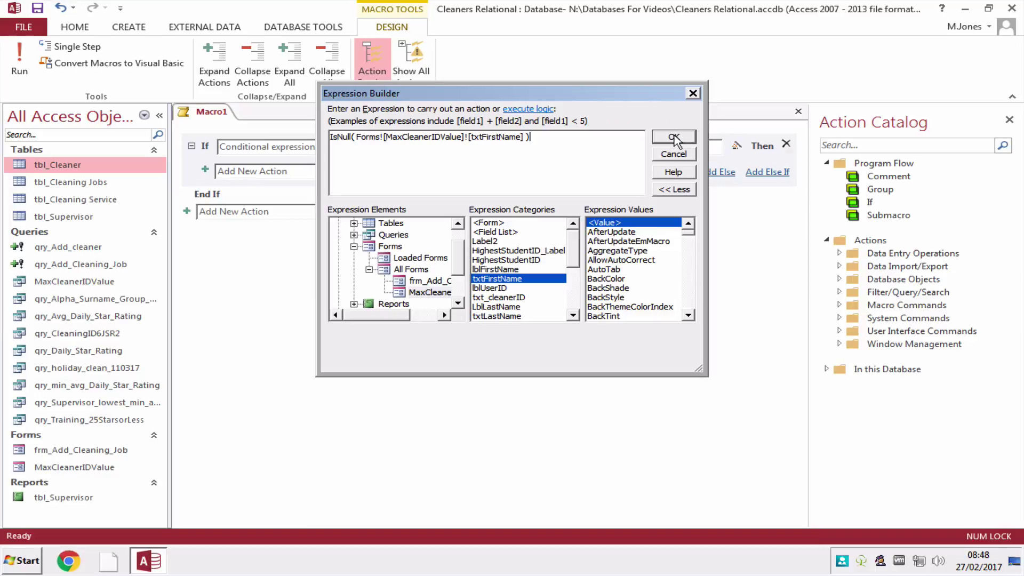
click(937, 151)
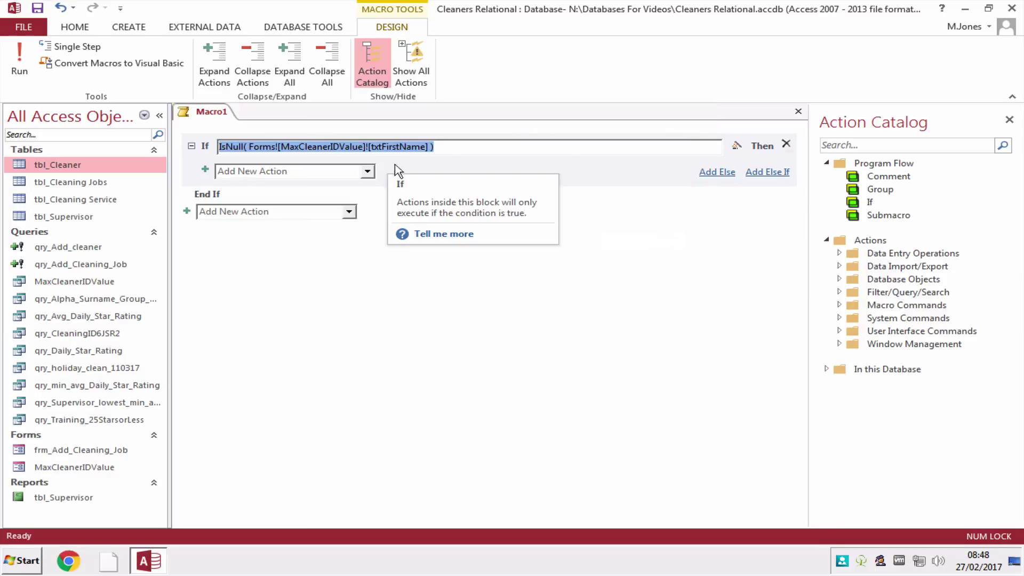
Add a MessageBox action inside the If with the message 'A first name is required'.
click(367, 171)
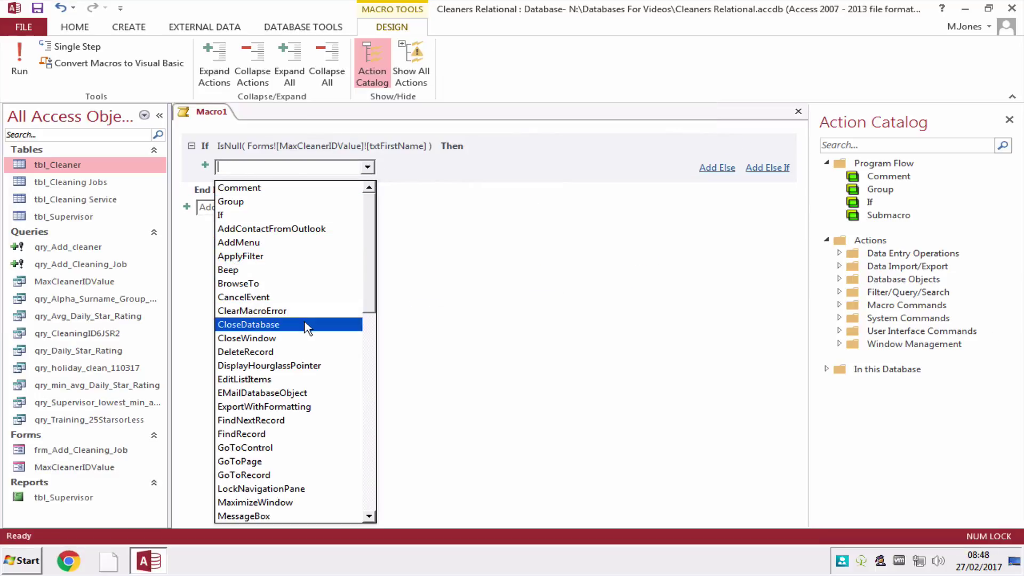
drag(371, 299, 366, 338)
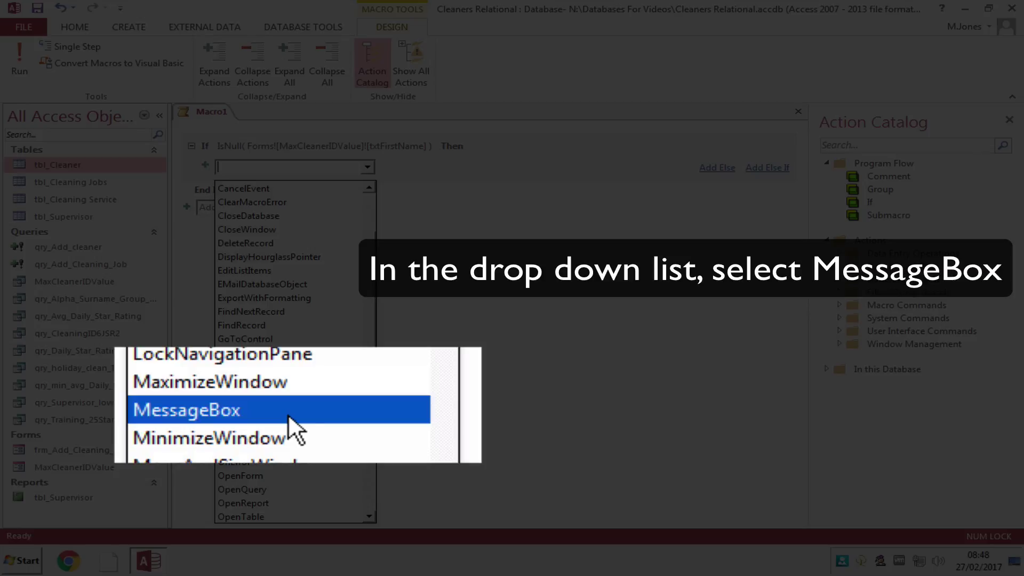
click(293, 416)
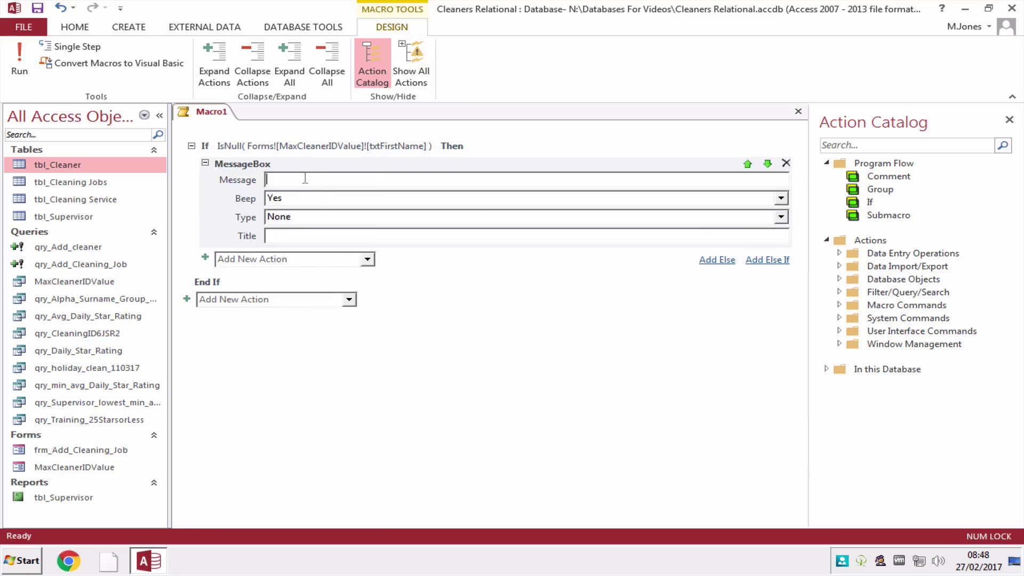
text(A first )
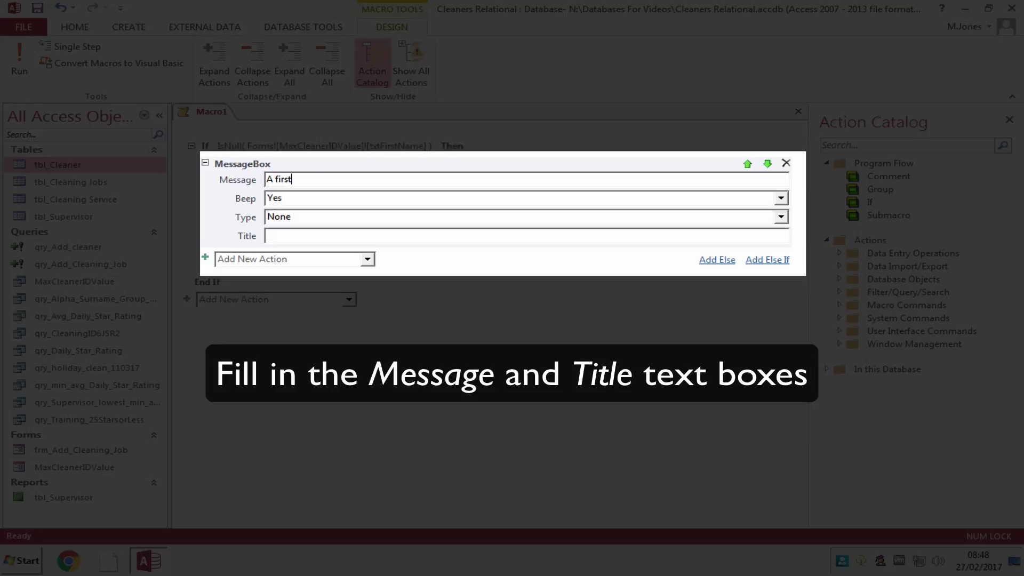
text(name is required)
Set the message box title to 'Error: No First Name Given'.
click(290, 238)
text(First Name Error)
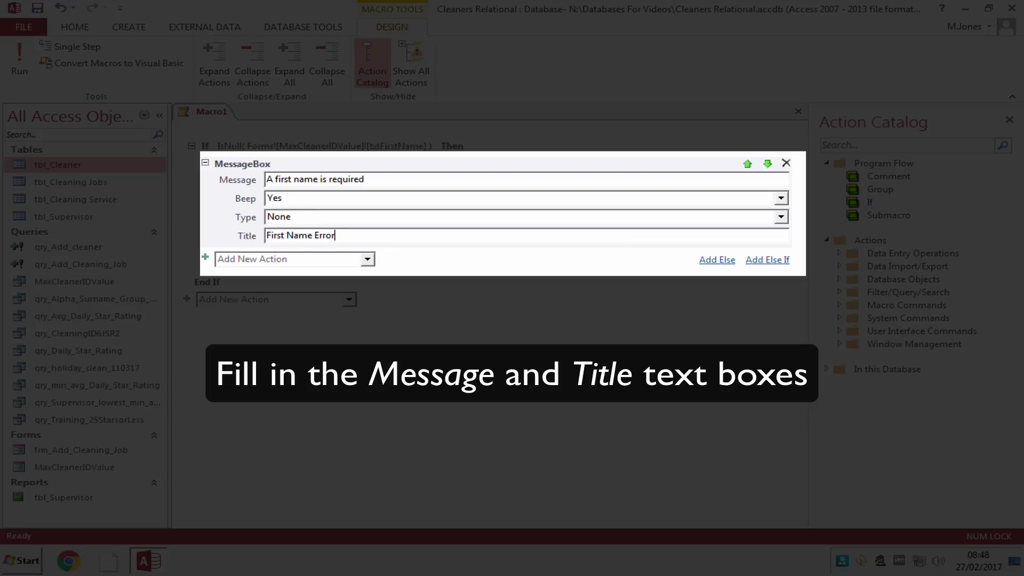
key(BackSpace)
key(BackSpace)
key(BackSpace)
key(BackSpace)
key(BackSpace)
key(BackSpace)
text(ErrorL)
key(BackSpace)
key(BackSpace)
text(: No First Name Given)
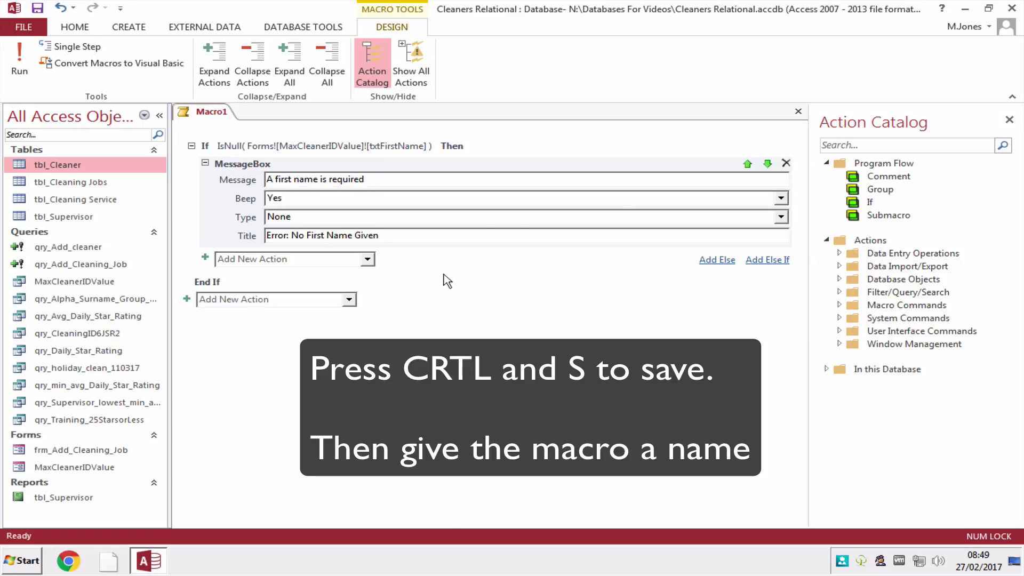
Save the macro under the name Add_Cleaner_Validation_Macro.
key(ctrl+s)
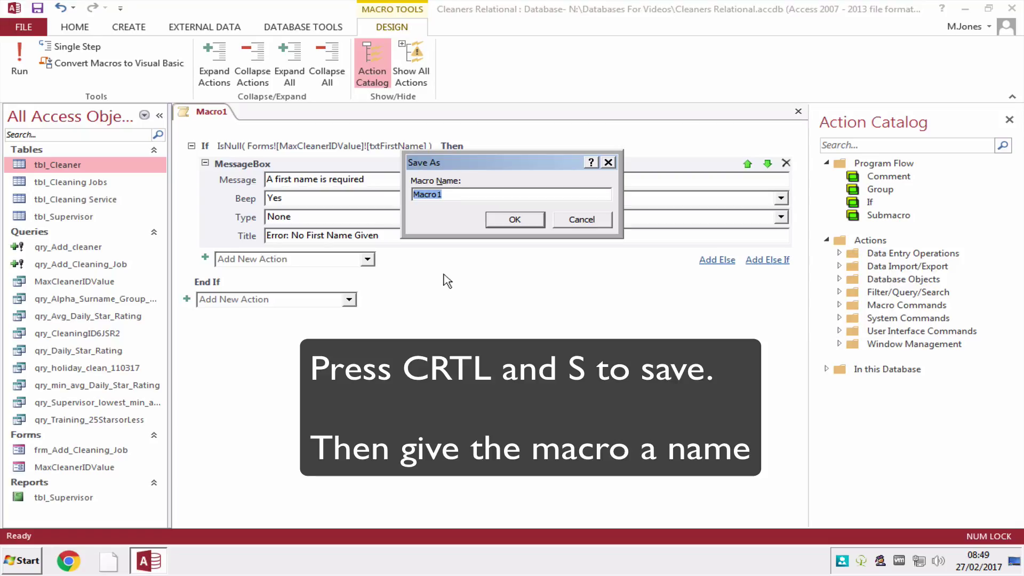
text(Add_Ceane)
key(BackSpace)
key(BackSpace)
key(BackSpace)
key(BackSpace)
key(BackSpace)
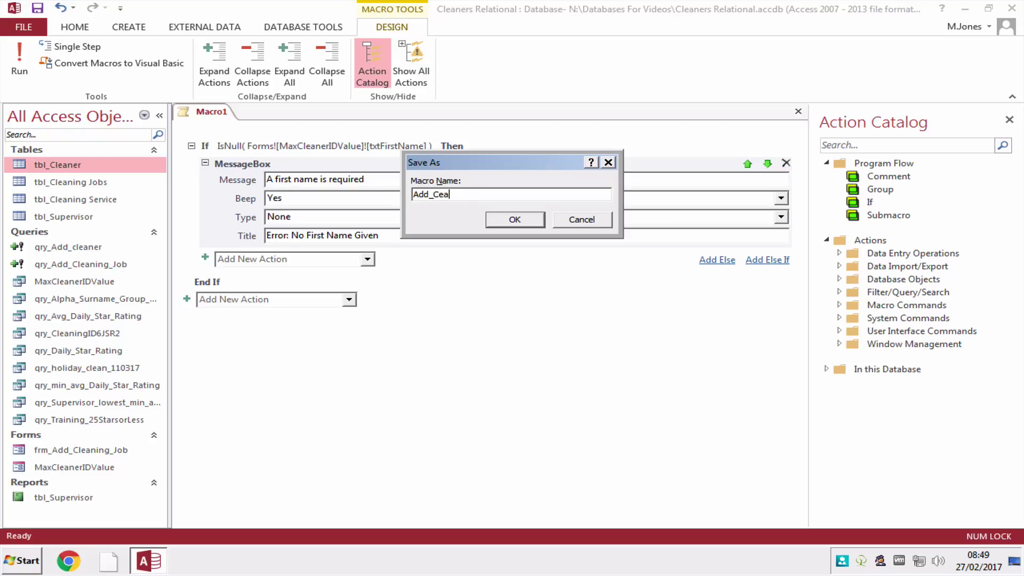
text(leaner_Validation_Macro)
click(520, 220)
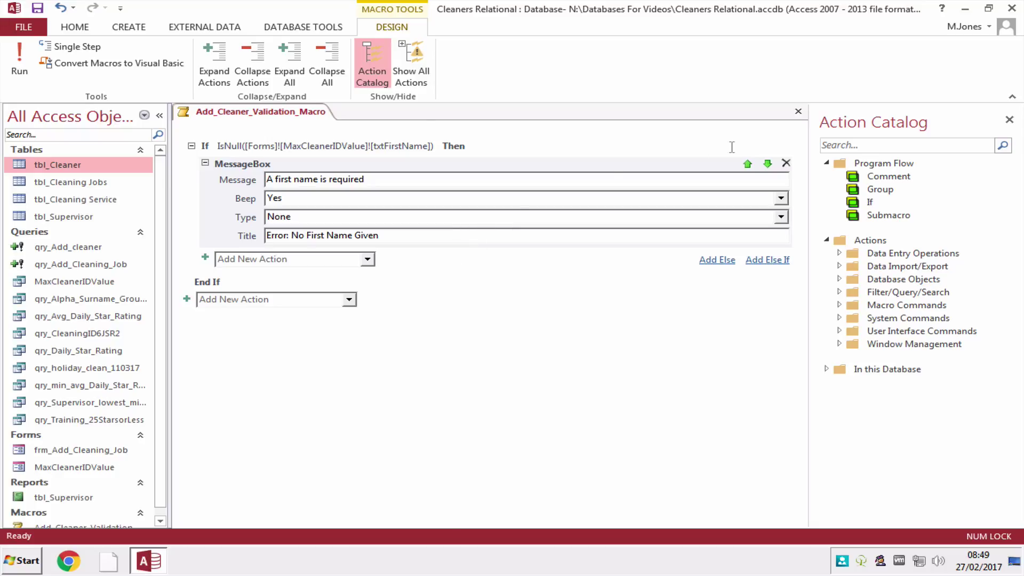
click(61, 468)
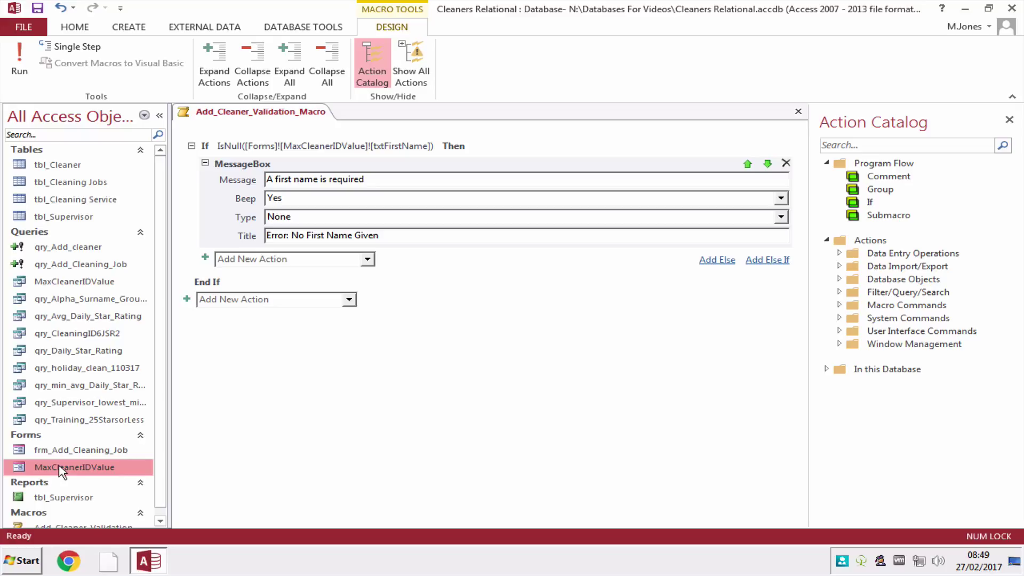
Open MaxCleanerIDValue in Design View and draw a command button below the Email box.
double_click(62, 469)
click(19, 78)
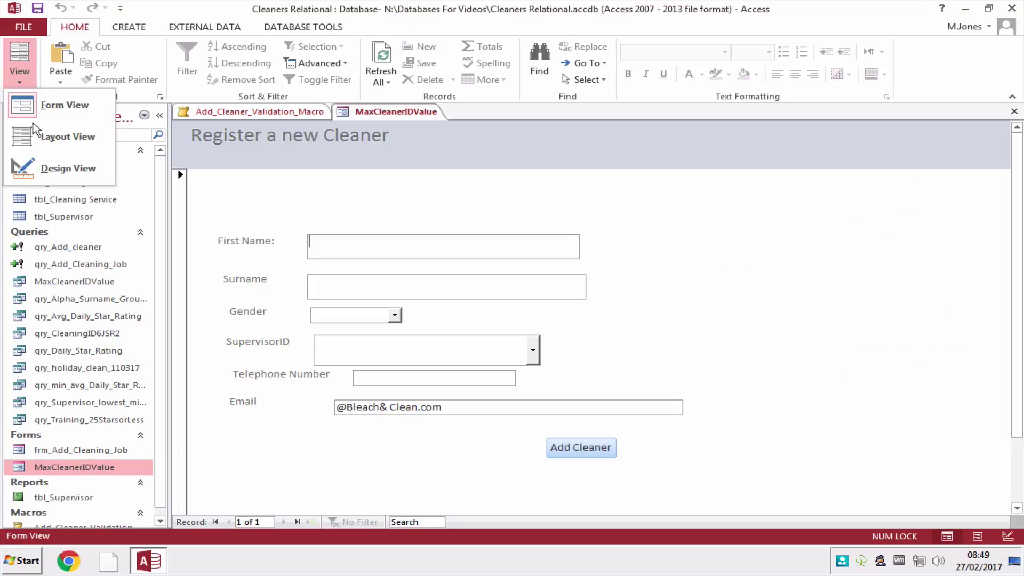
click(22, 166)
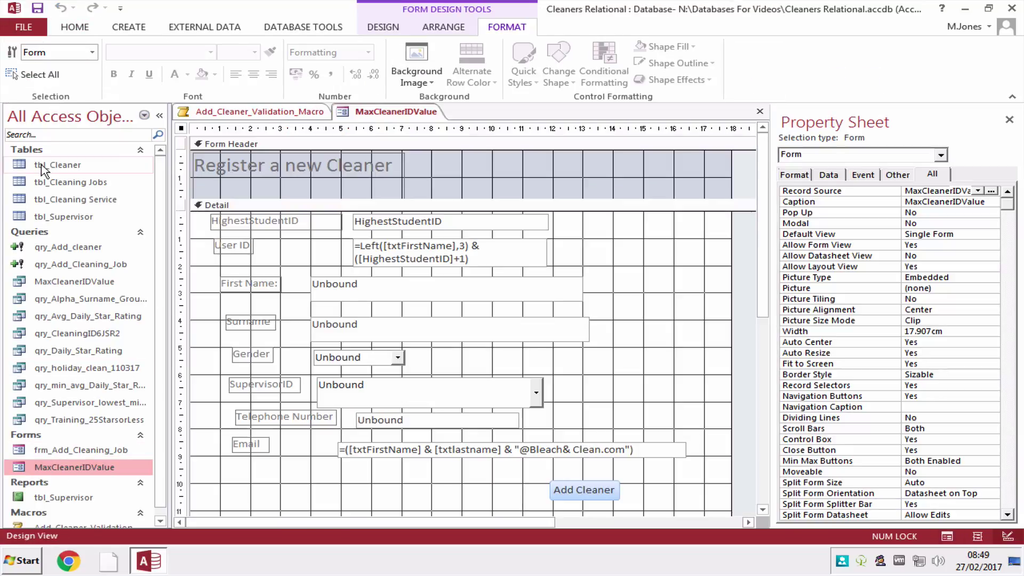
click(382, 28)
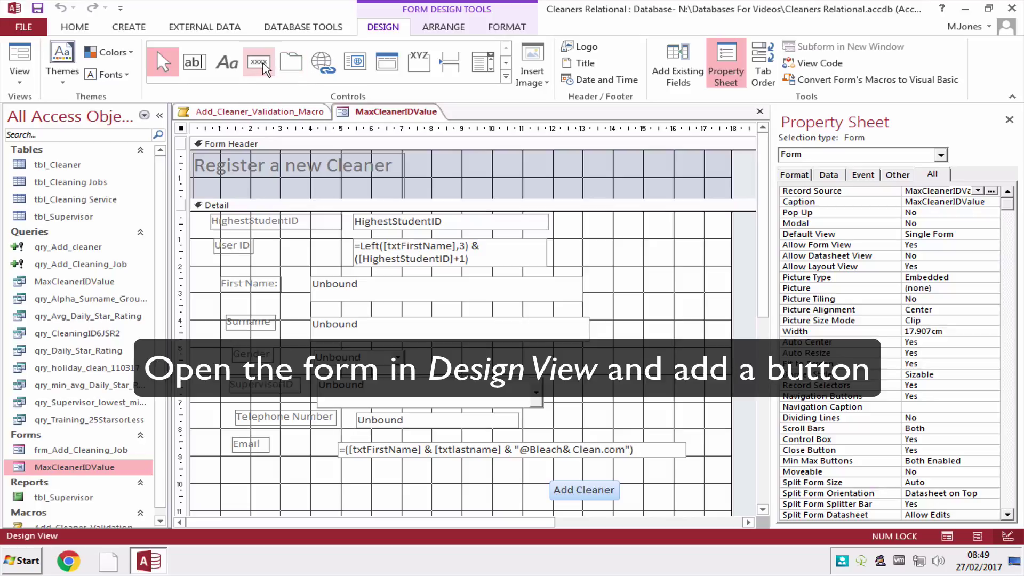
click(263, 63)
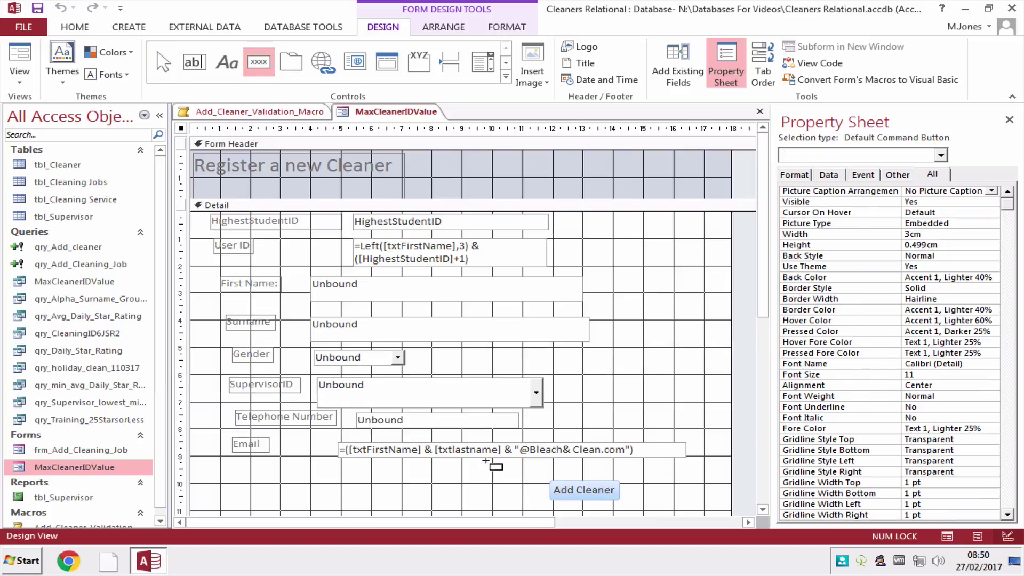
drag(449, 484, 490, 494)
Make the new button run Add_Cleaner_Validation_Macro with the caption 'Macro Test'.
click(497, 257)
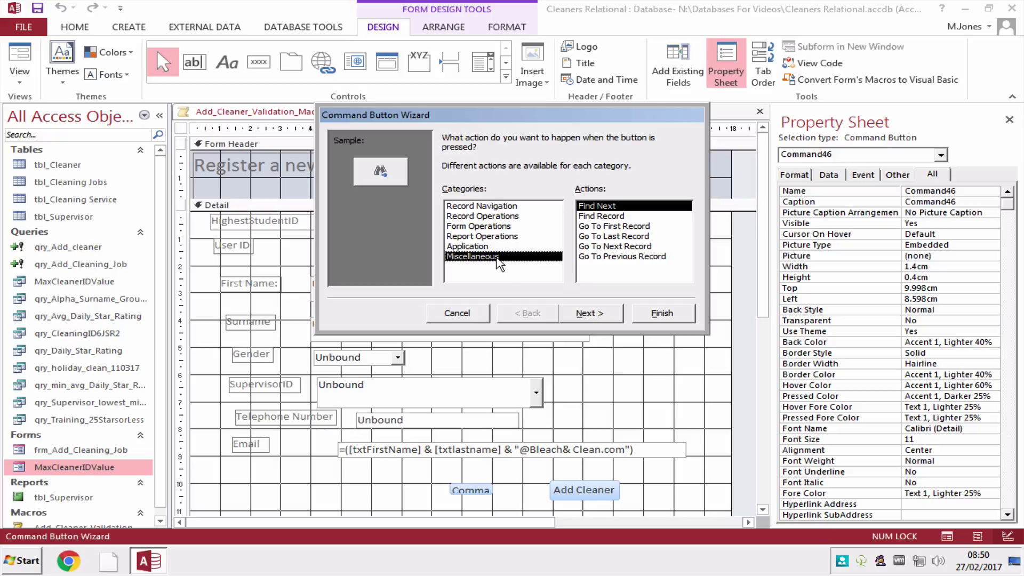
click(598, 227)
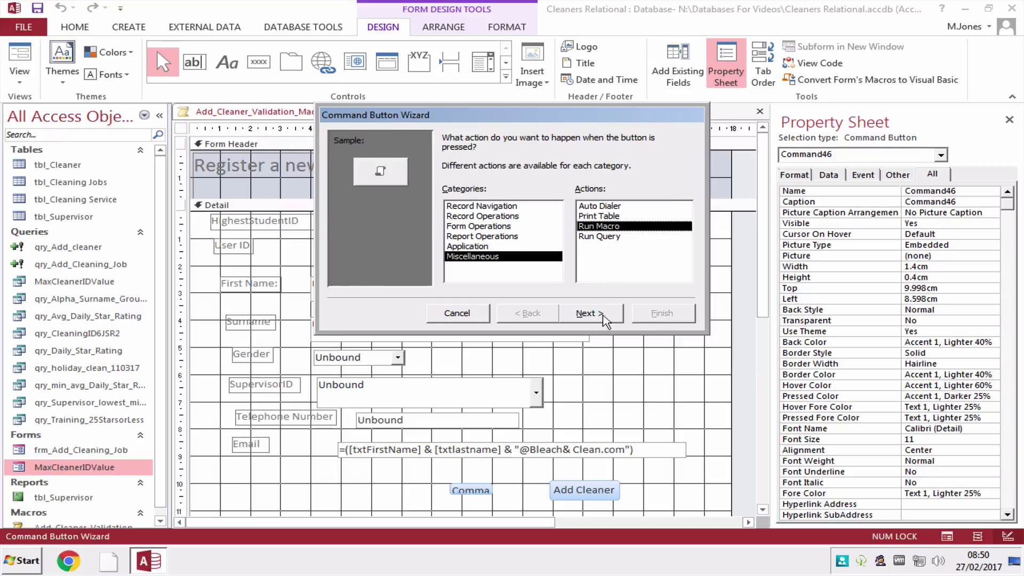
click(599, 313)
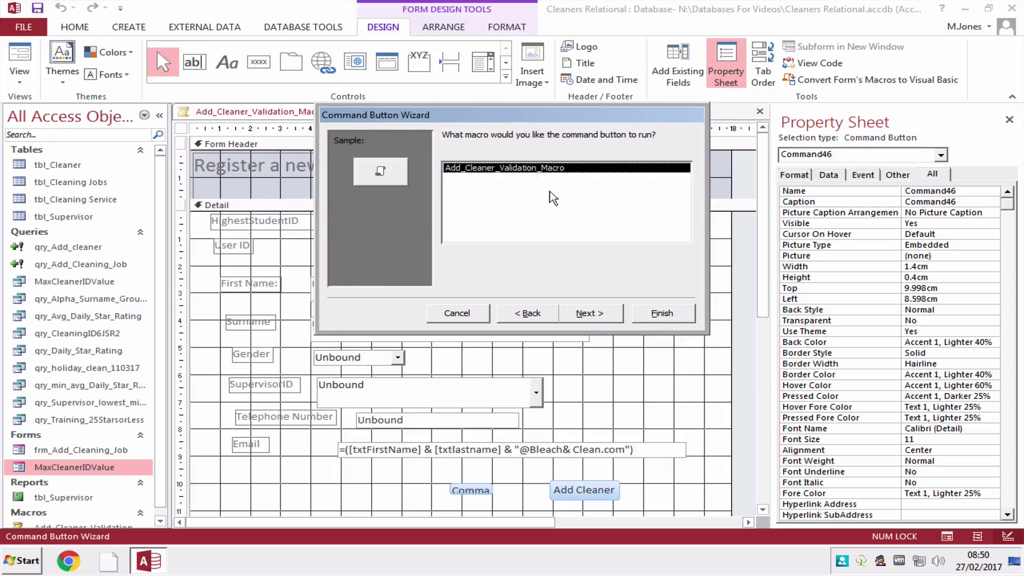
click(588, 313)
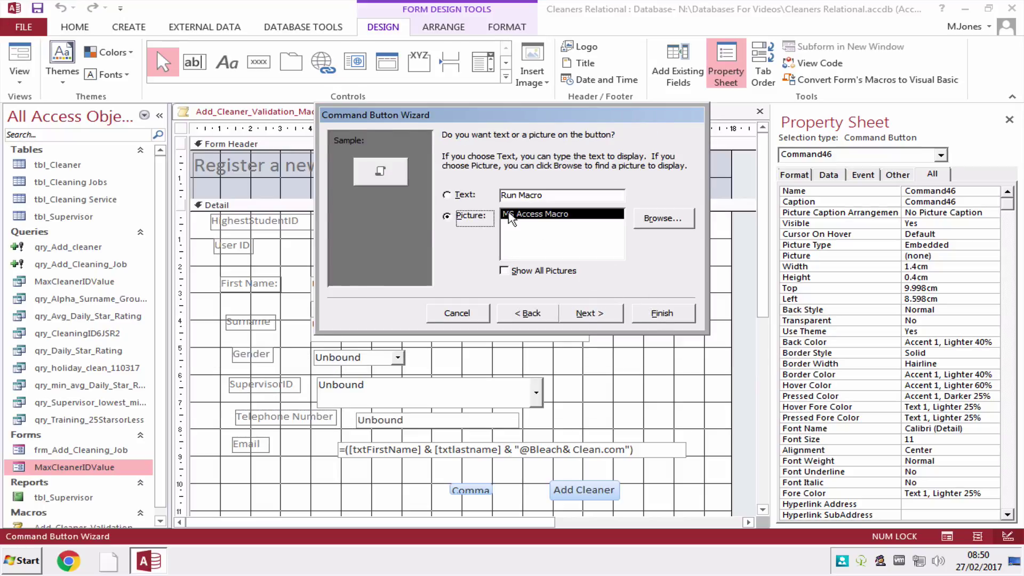
click(459, 195)
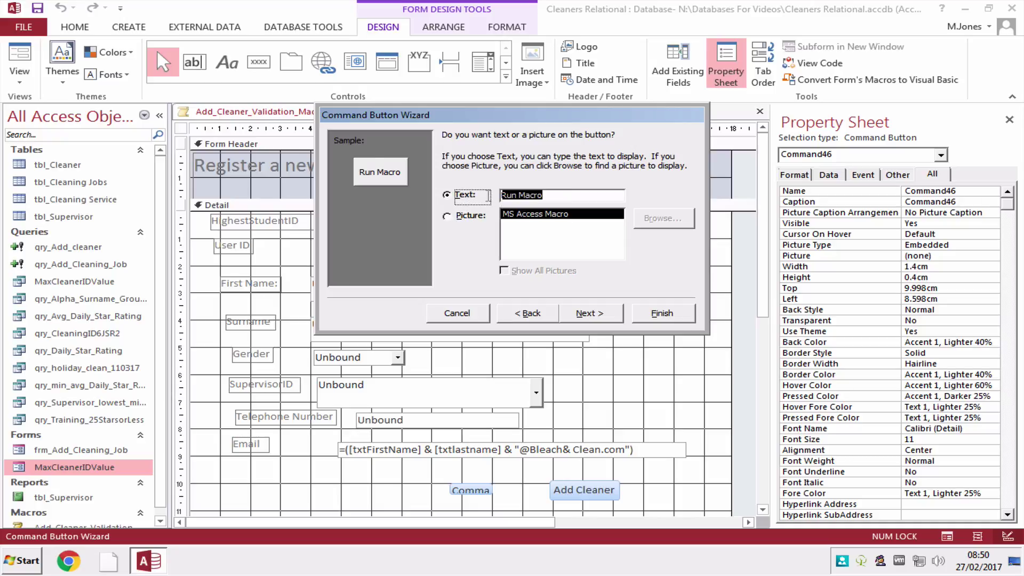
text(Macro)
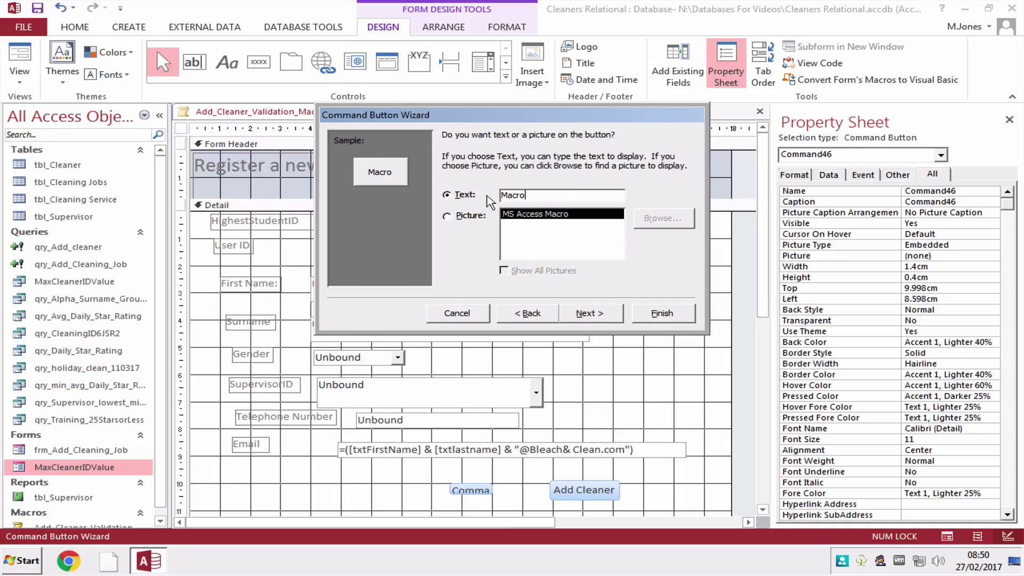
text( Test)
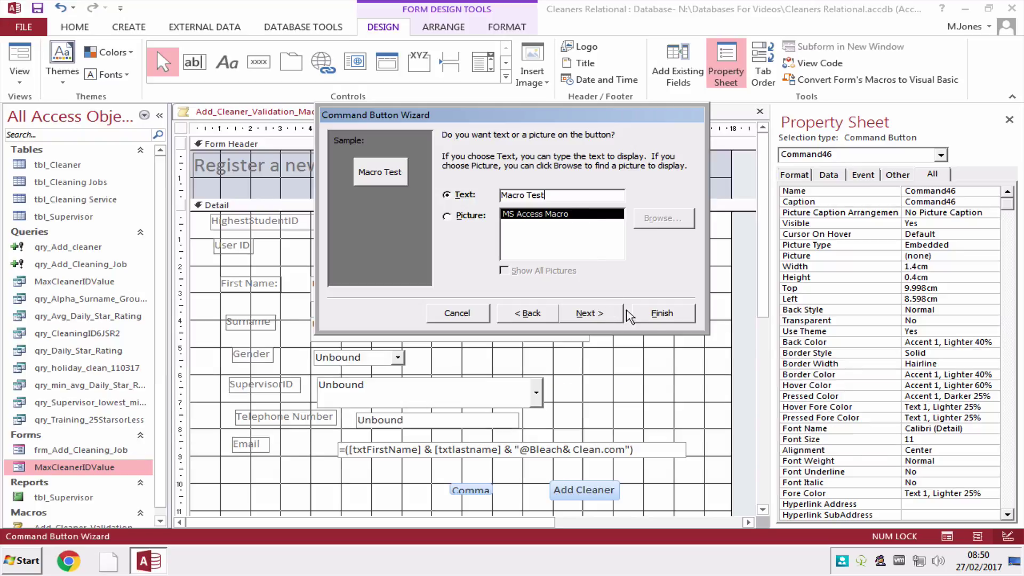
click(659, 313)
click(22, 80)
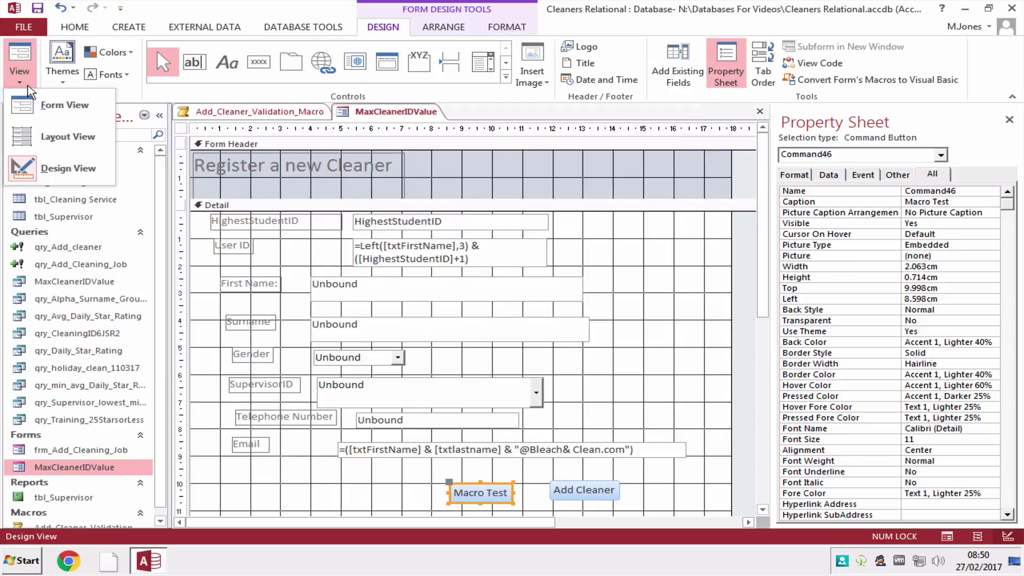
In Form View, run Macro Test with a blank first name and dismiss the error.
click(47, 104)
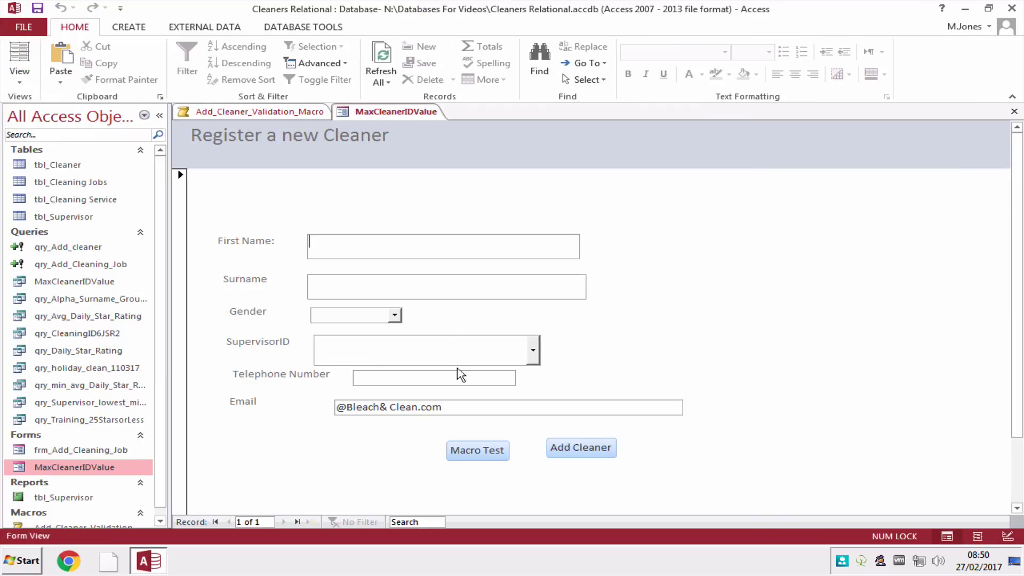
click(470, 450)
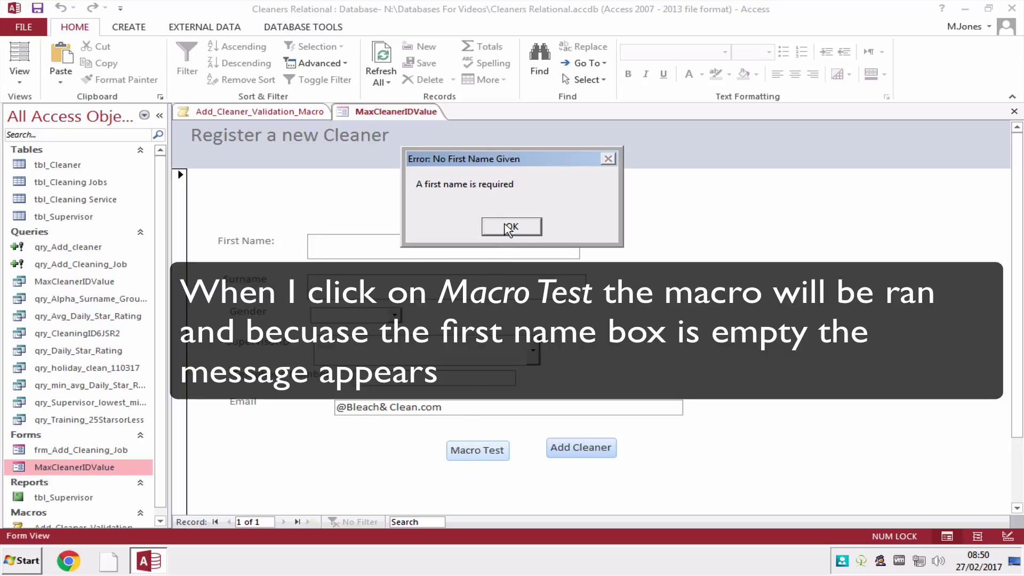
click(510, 227)
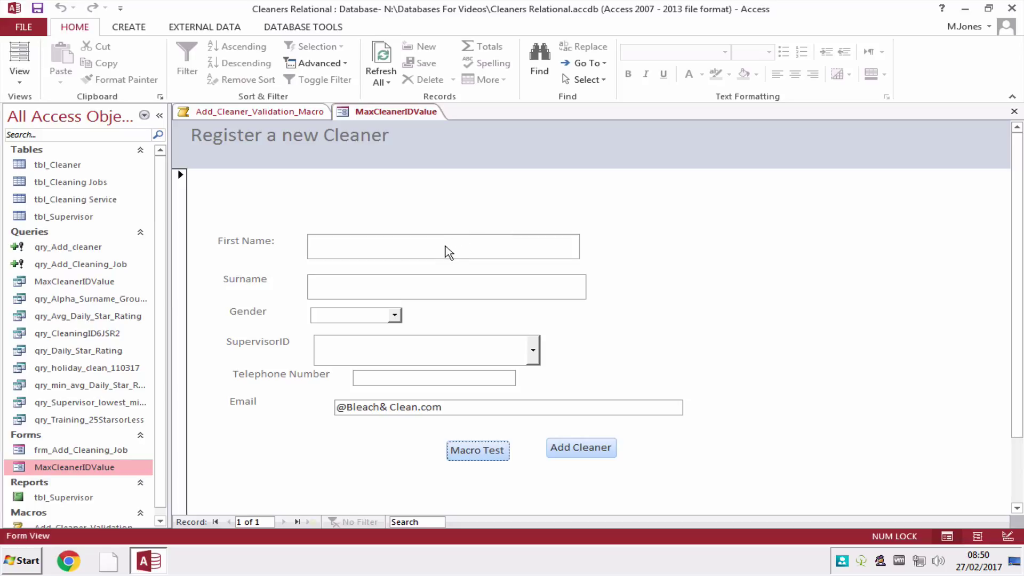
Enter a first name, rerun Macro Test without error, then close the form saving changes.
click(418, 248)
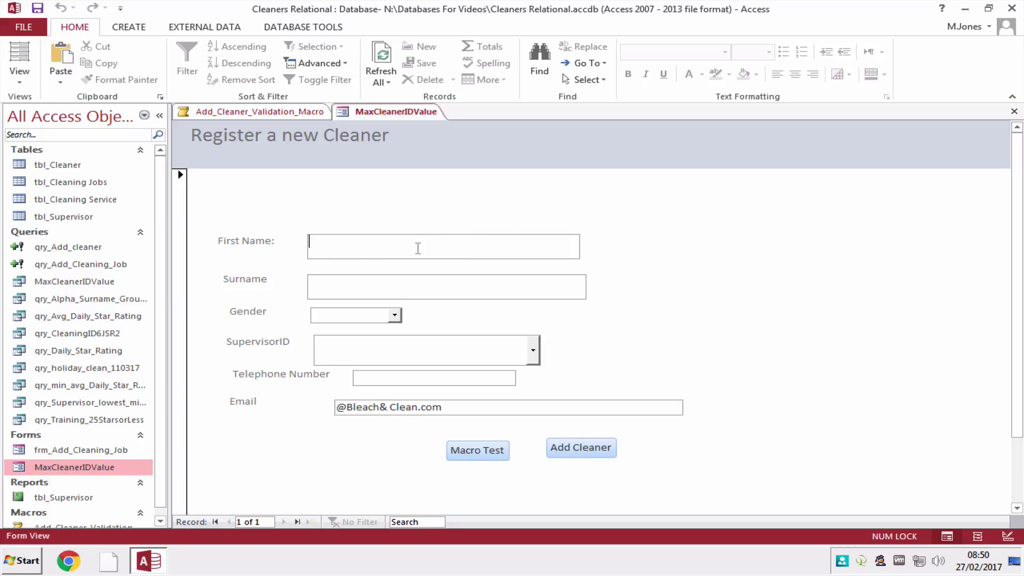
text(mark)
click(336, 288)
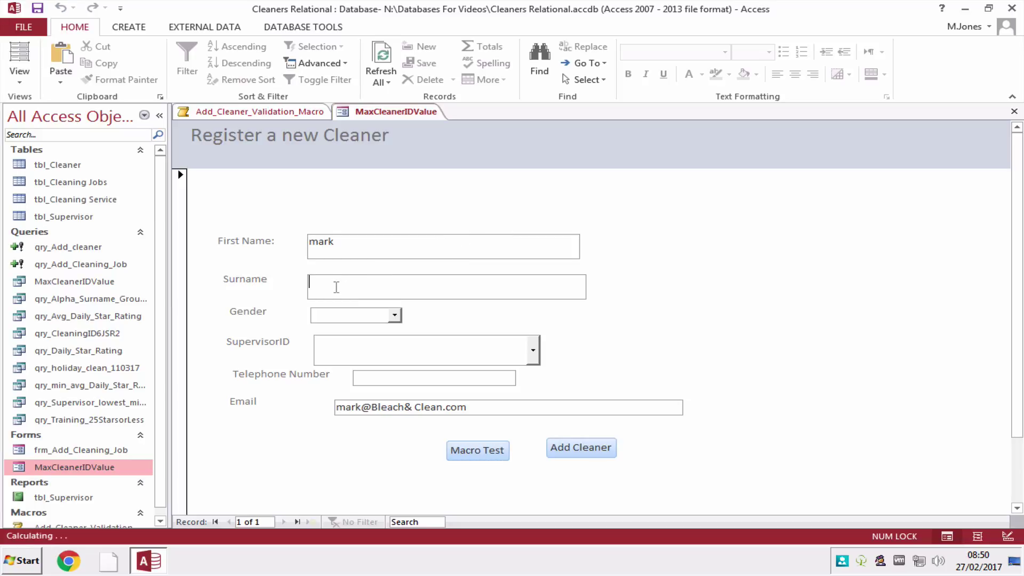
click(490, 454)
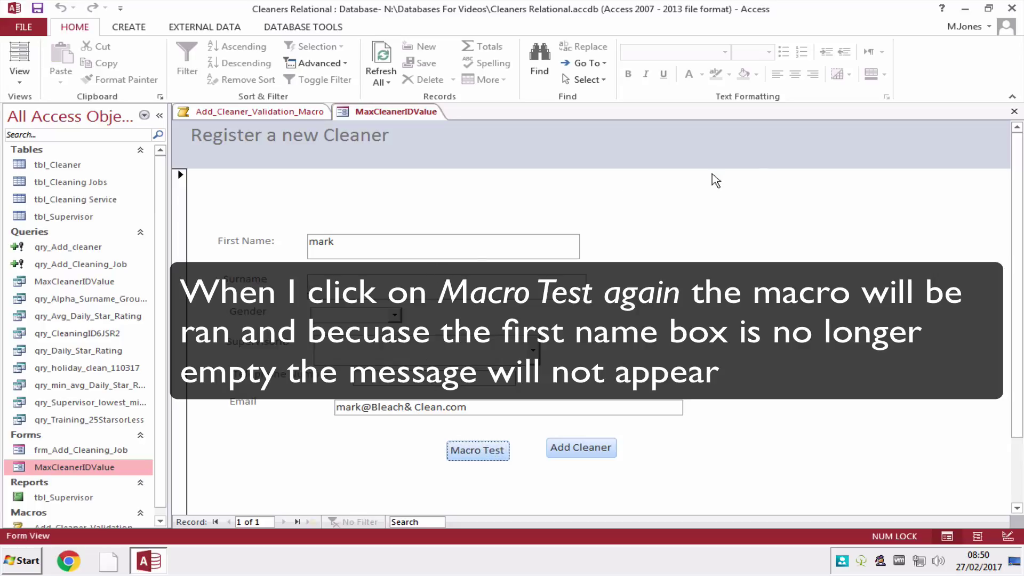
click(1013, 112)
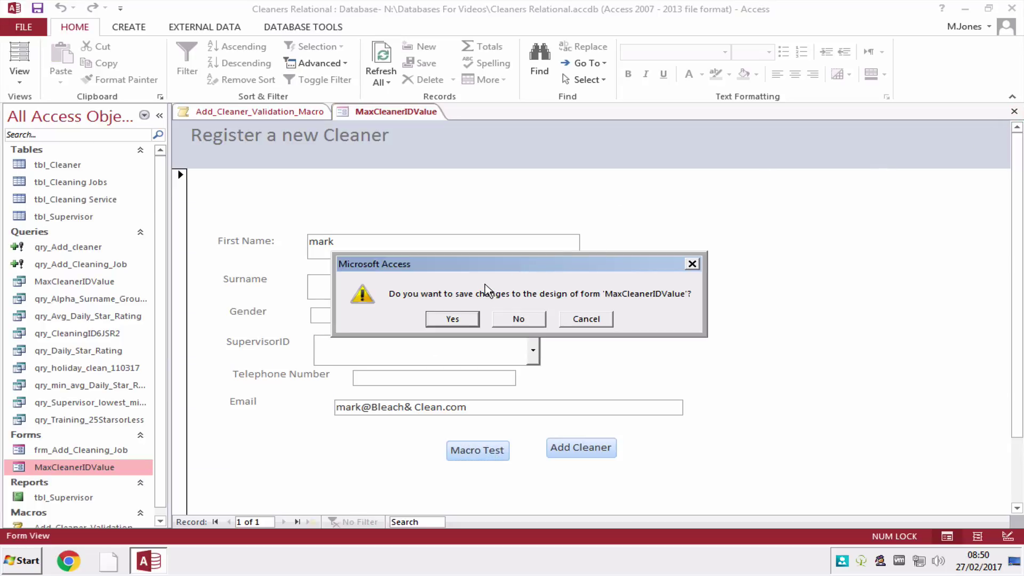
click(457, 319)
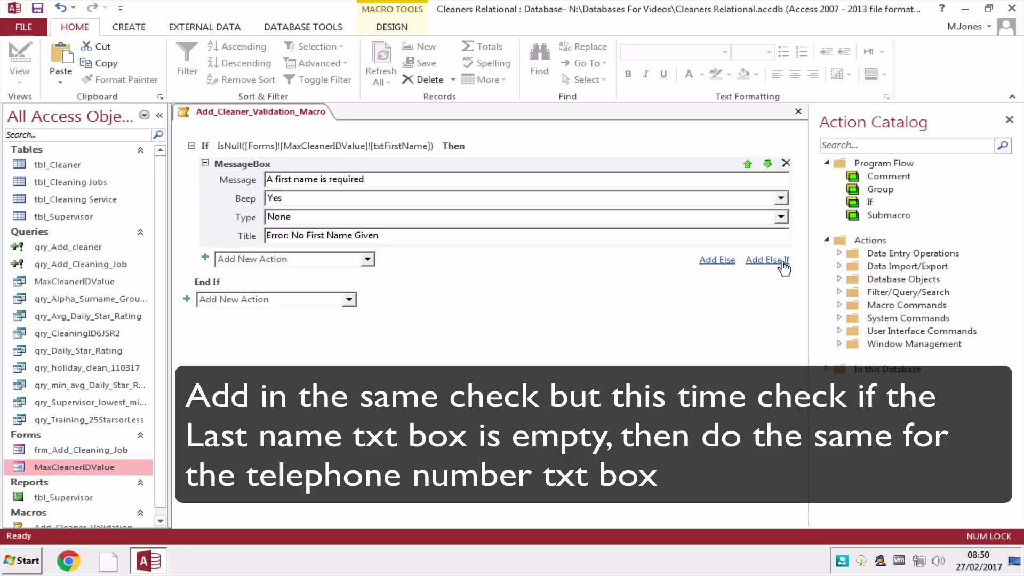
Add an Else If with condition IsNull( Forms![MaxCleanerIDValue]![txtLastName] ).
click(779, 260)
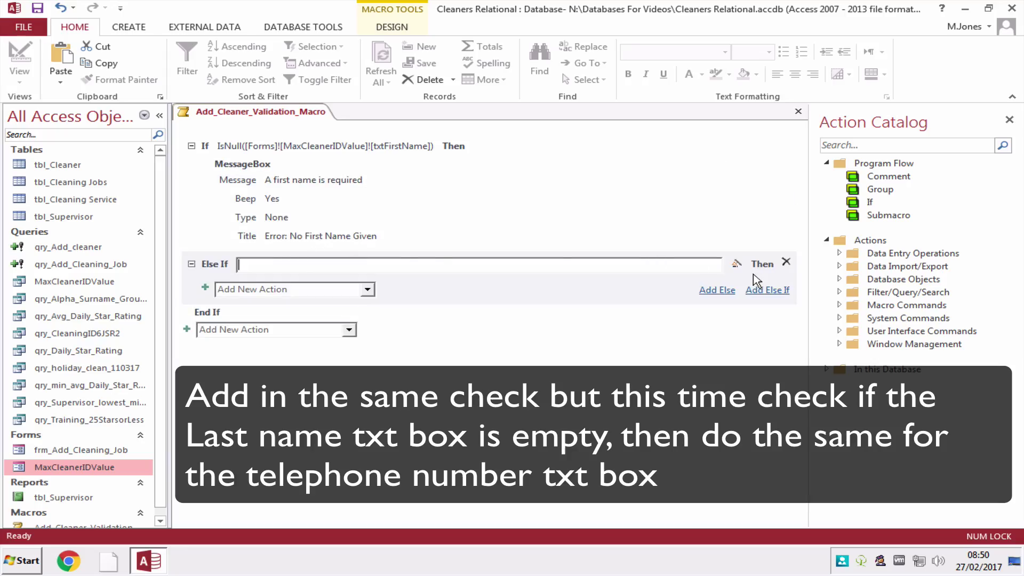
click(737, 265)
text(I)
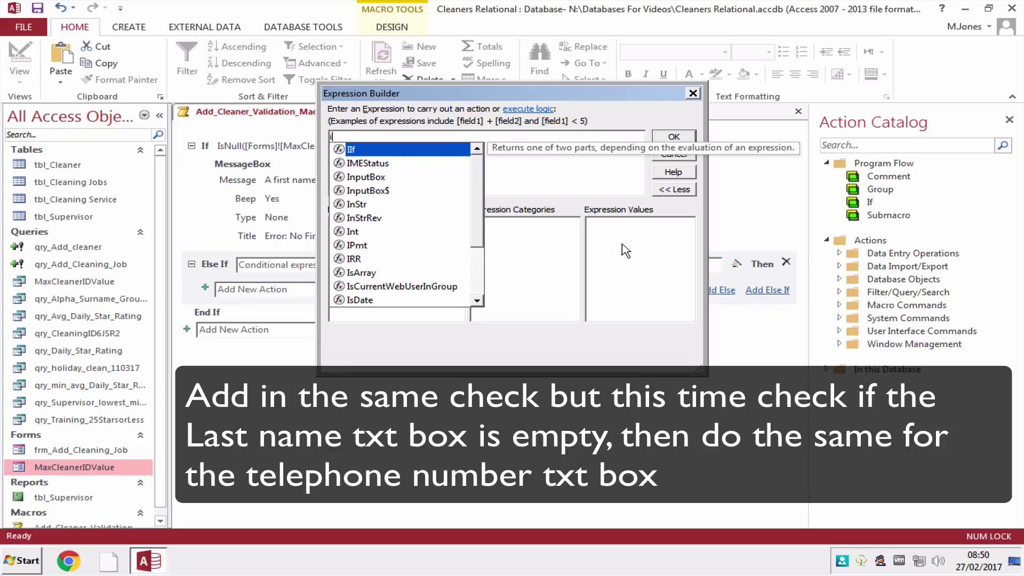
text(sNull()
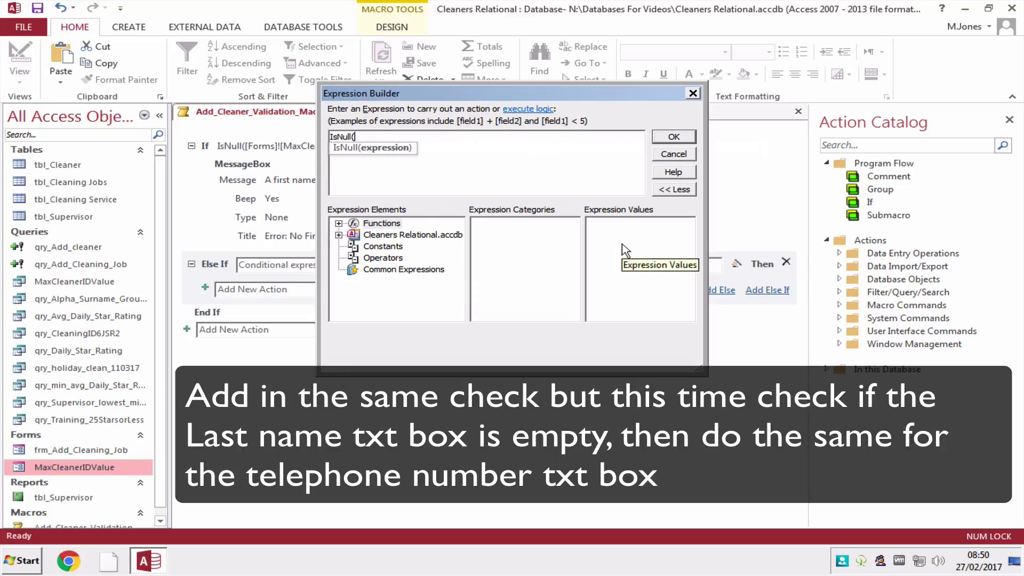
click(338, 236)
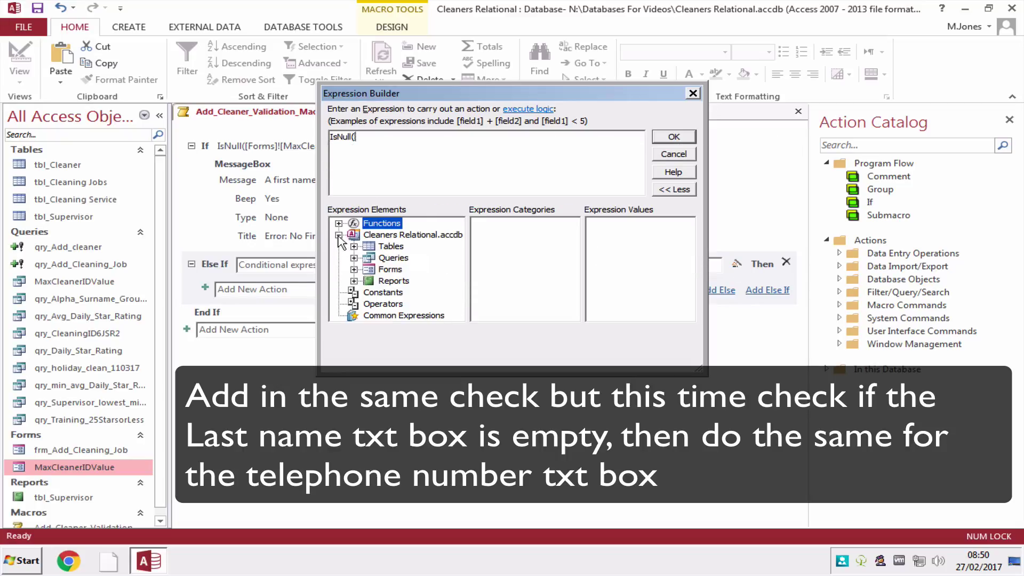
click(354, 270)
click(397, 292)
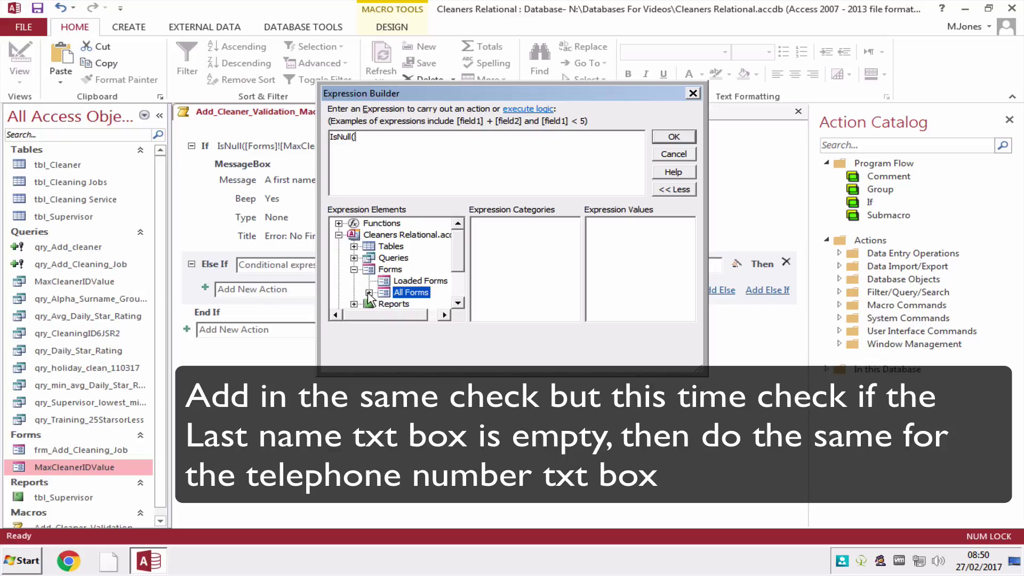
click(369, 292)
click(424, 292)
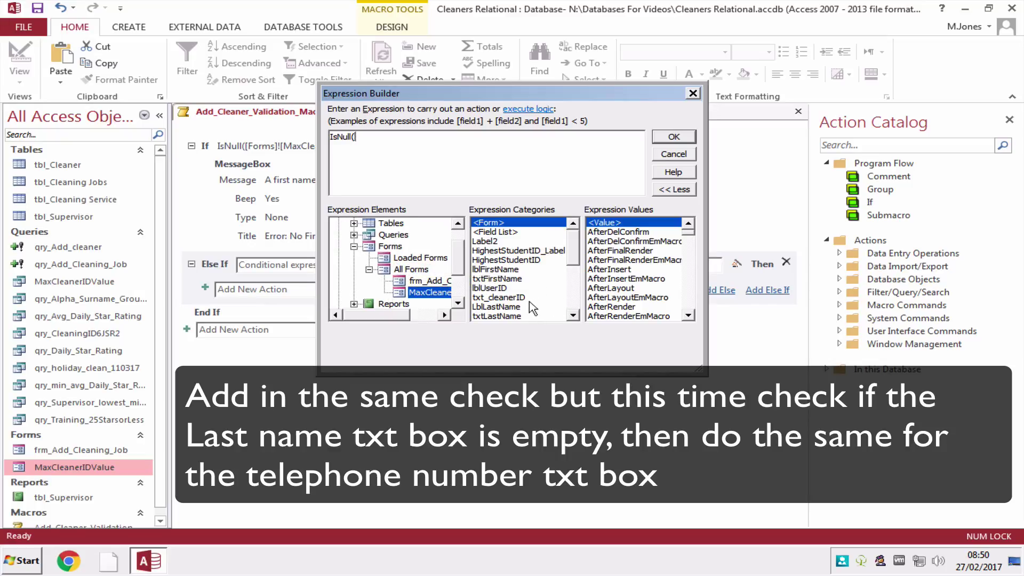
click(512, 315)
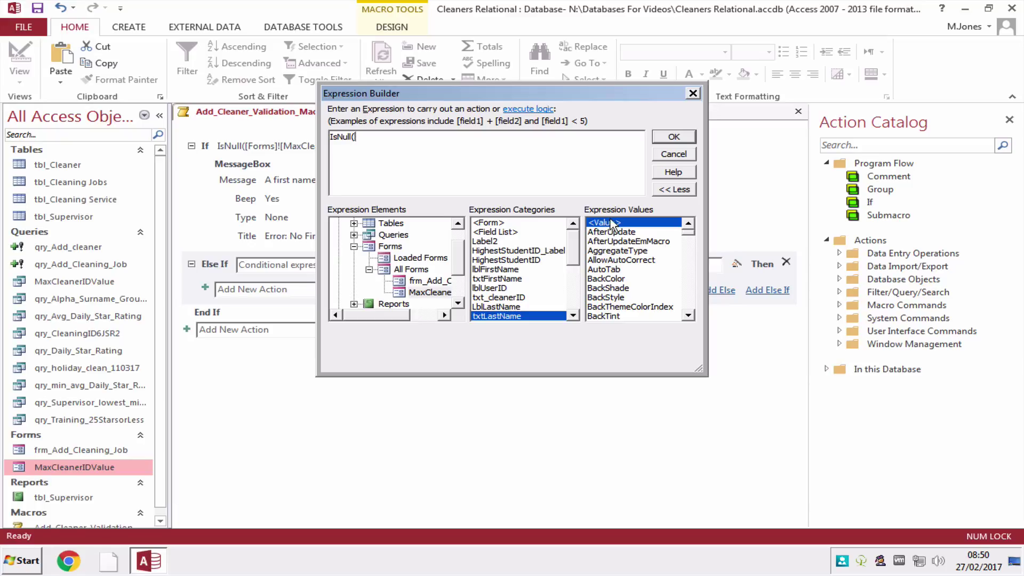
double_click(611, 223)
text())
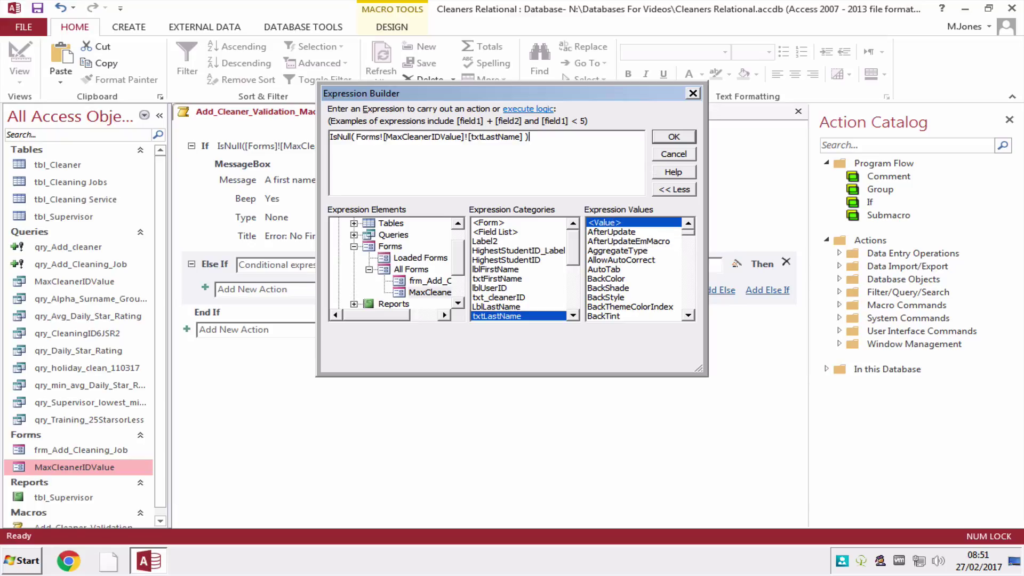
click(677, 136)
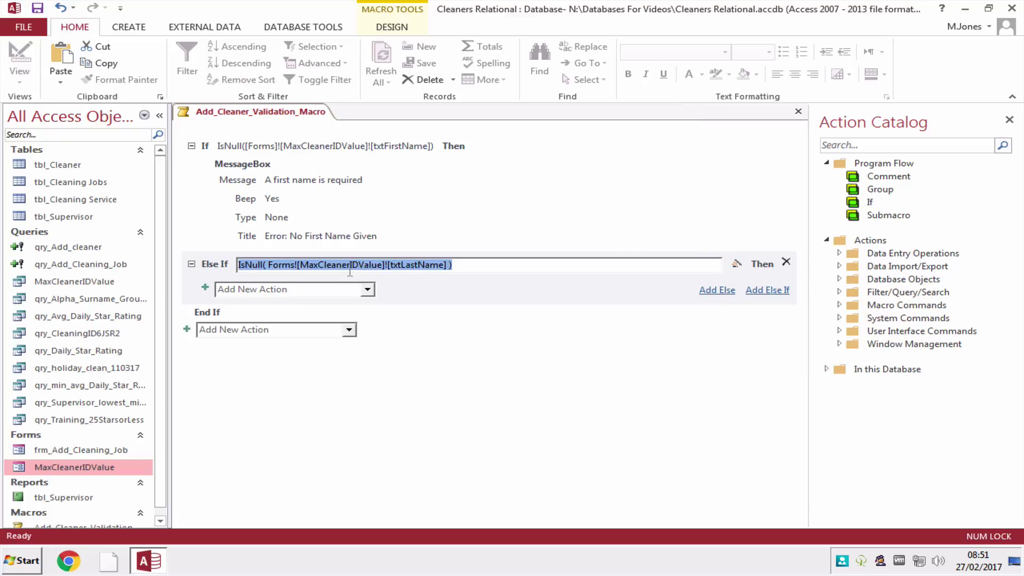
Add a MessageBox under it: 'A last name is required', titled 'Error: No Last Name Given'.
click(367, 289)
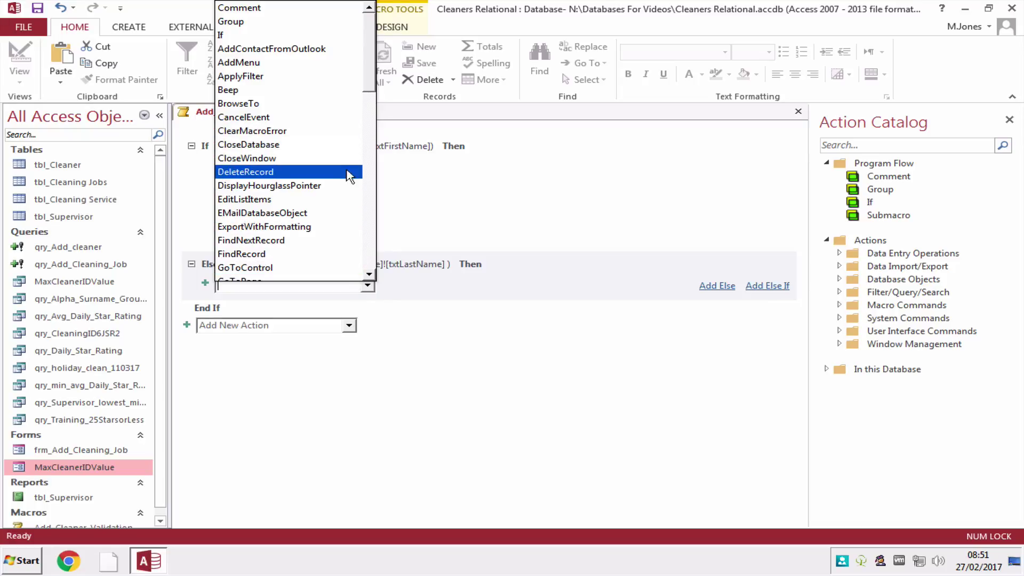
scroll(322, 274, down, 7)
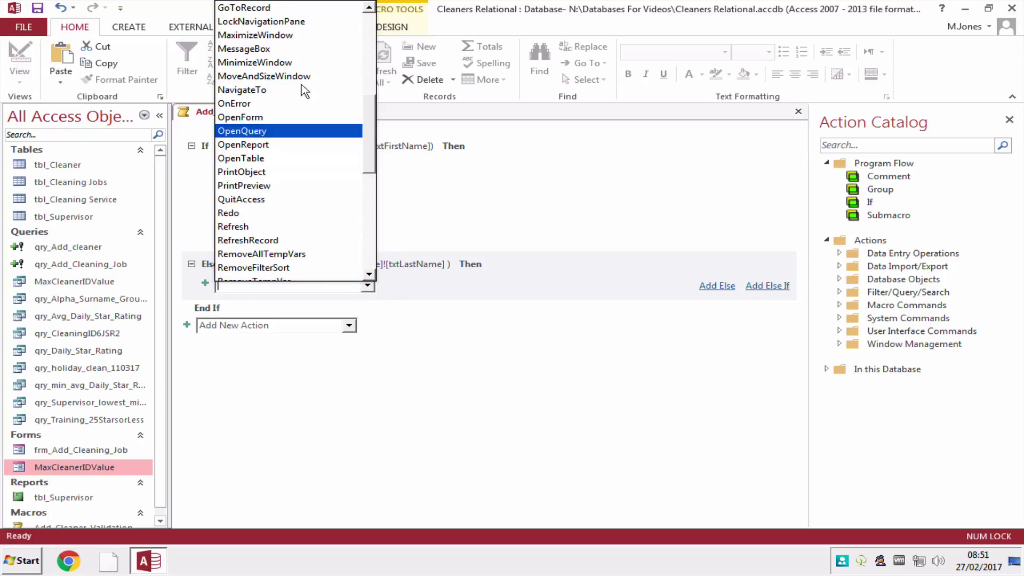
click(278, 49)
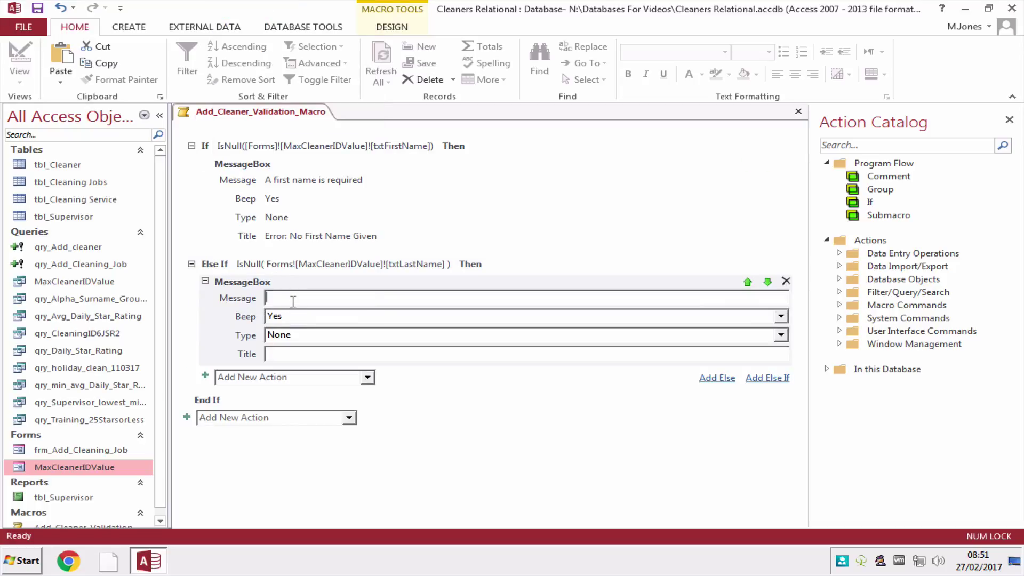
text(A last name is required)
click(299, 354)
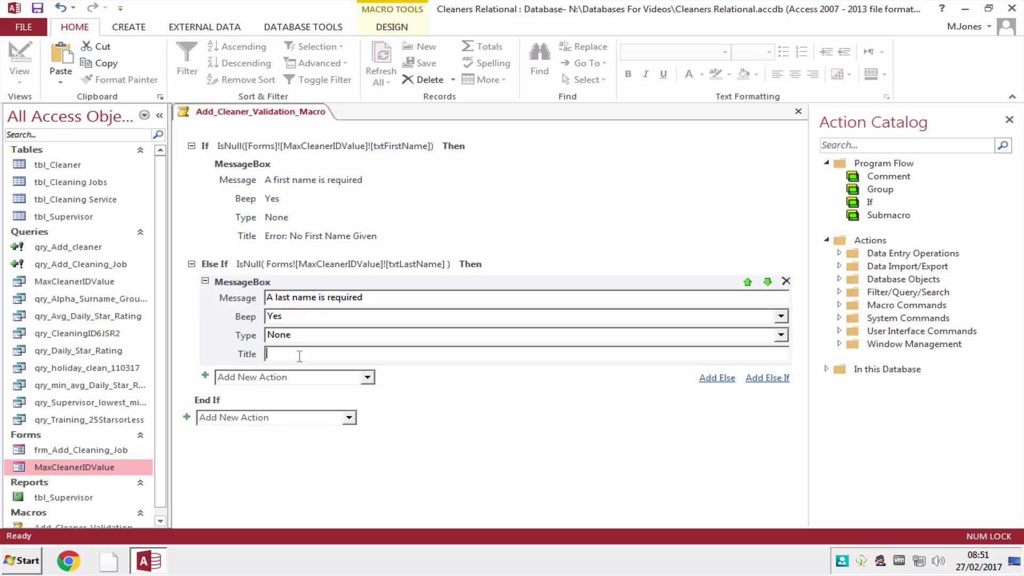
text(Error: NO Last Name given)
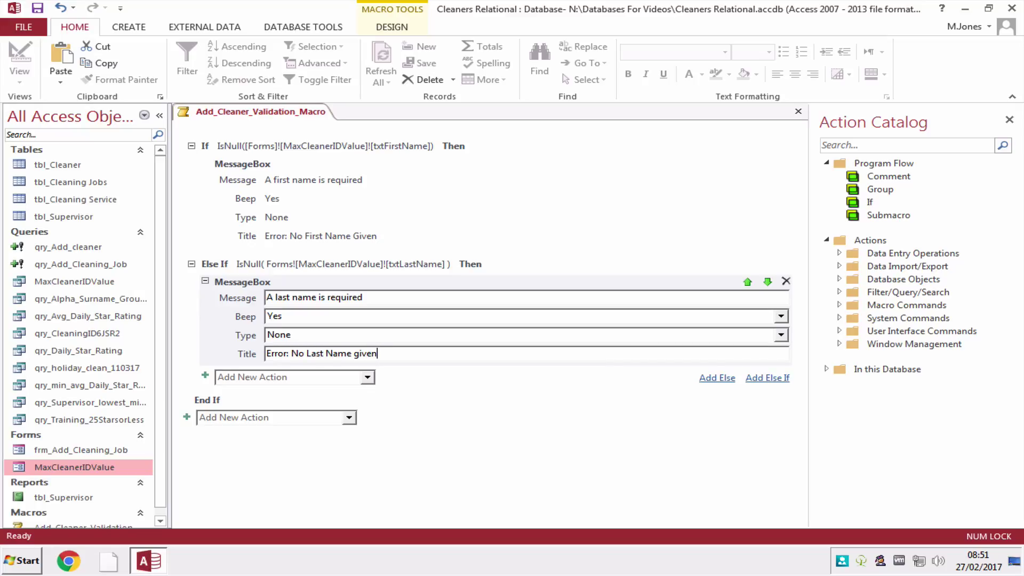
key(BackSpace)
key(BackSpace)
text(Given)
Add a new Else If branch and start its condition with IsNull.
click(767, 378)
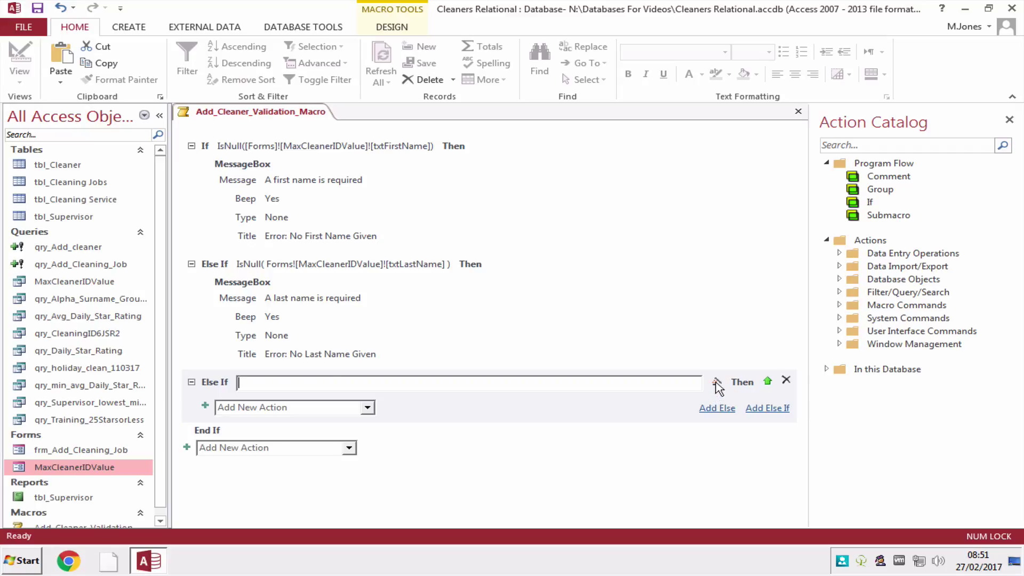
click(716, 381)
text(is)
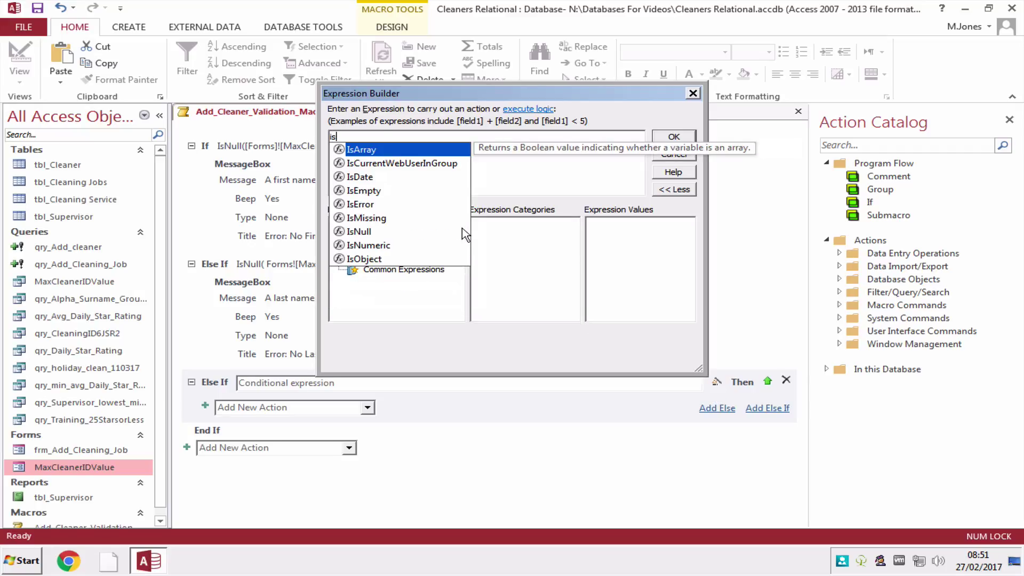
text(Null)
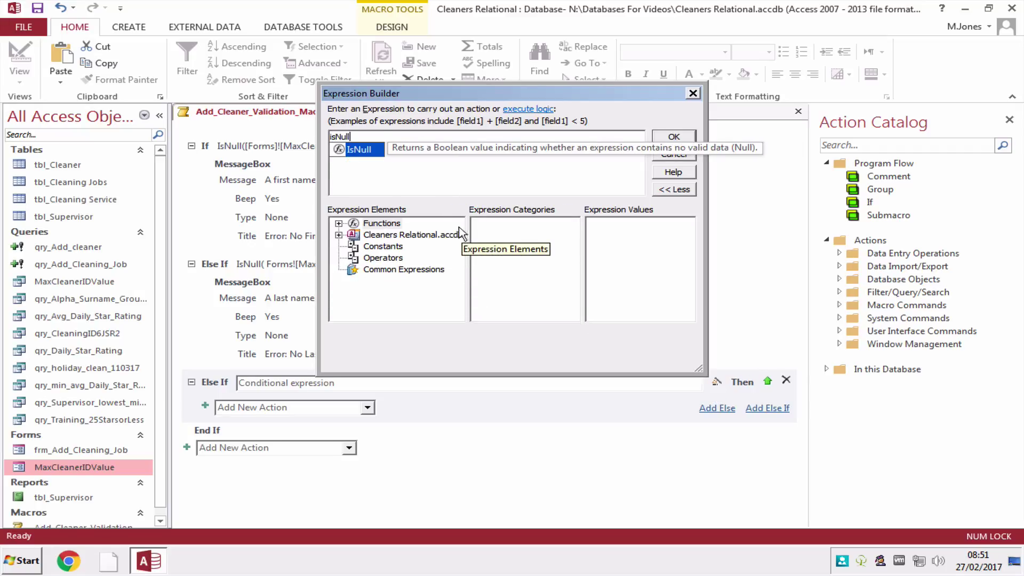
click(362, 151)
double_click(362, 151)
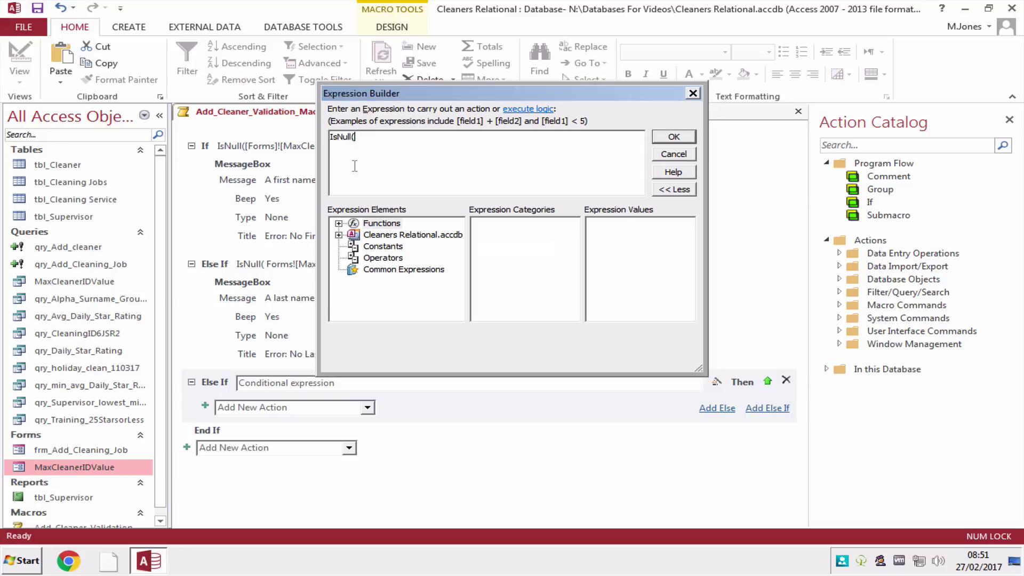
Complete the condition as IsNull(Forms![MaxCleanerIDValue]![txt_telephone]) and confirm it.
click(338, 235)
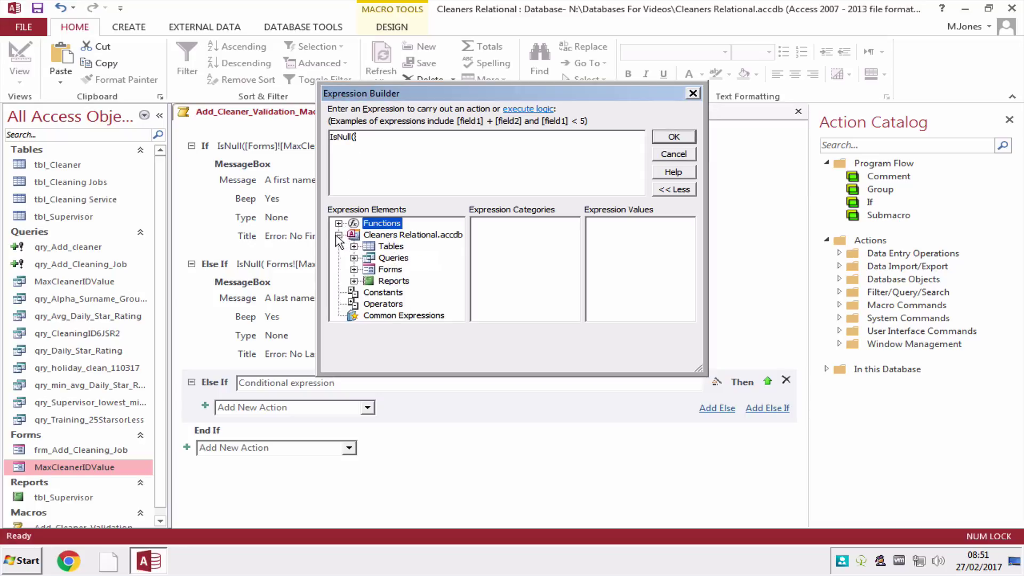
click(354, 269)
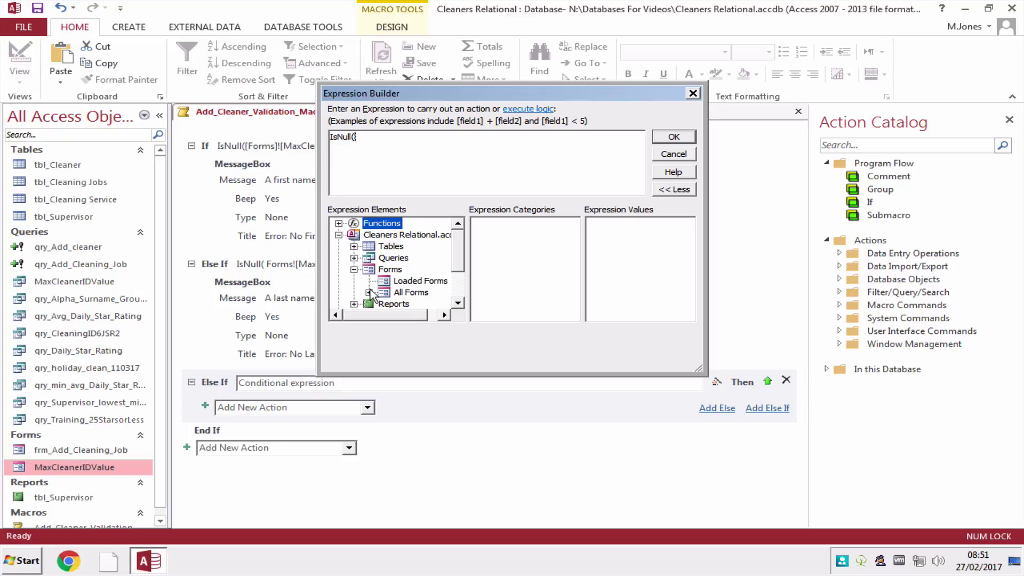
click(369, 292)
click(413, 295)
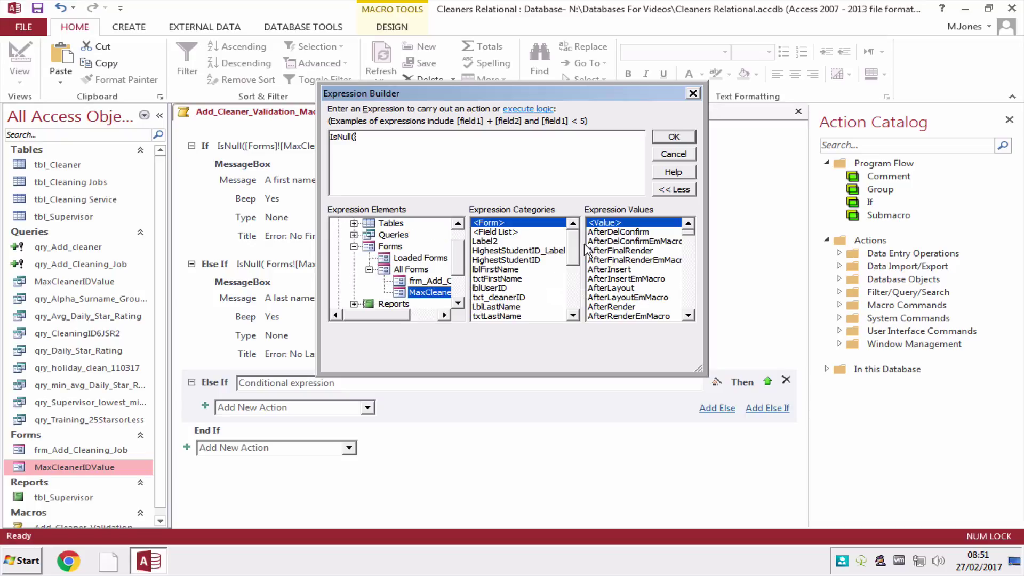
drag(574, 250, 576, 293)
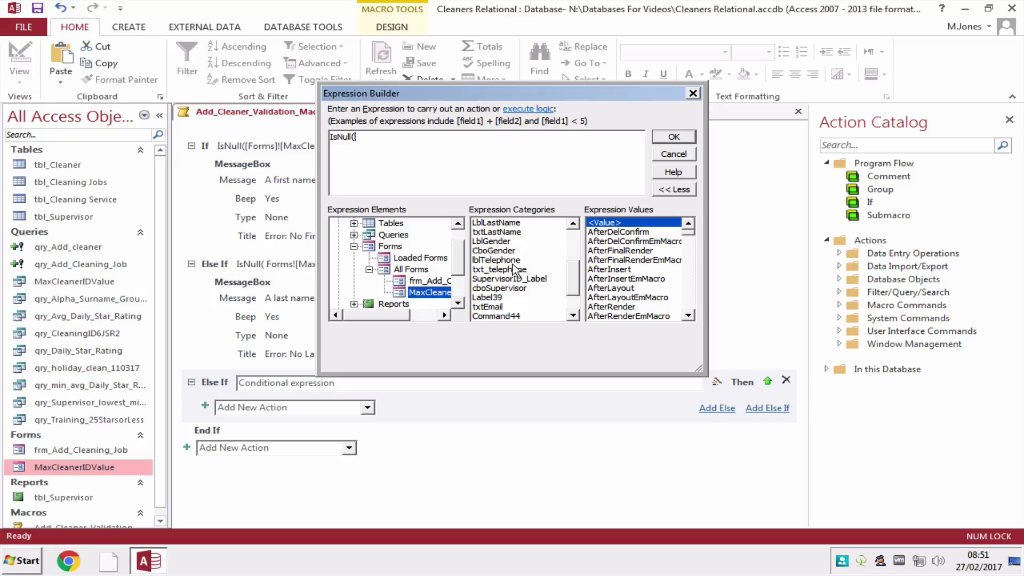
click(516, 260)
click(517, 271)
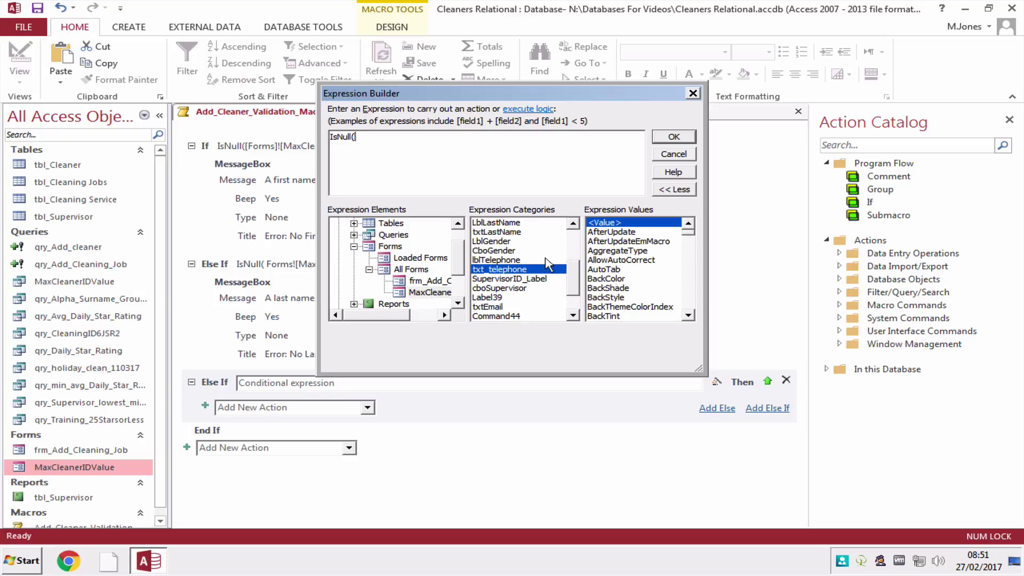
double_click(605, 223)
text())
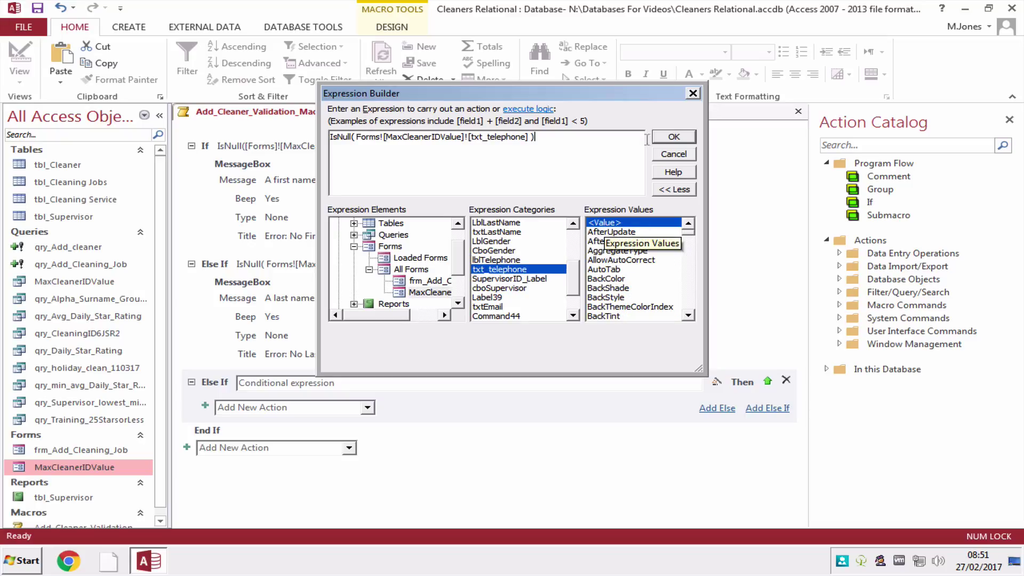
click(673, 139)
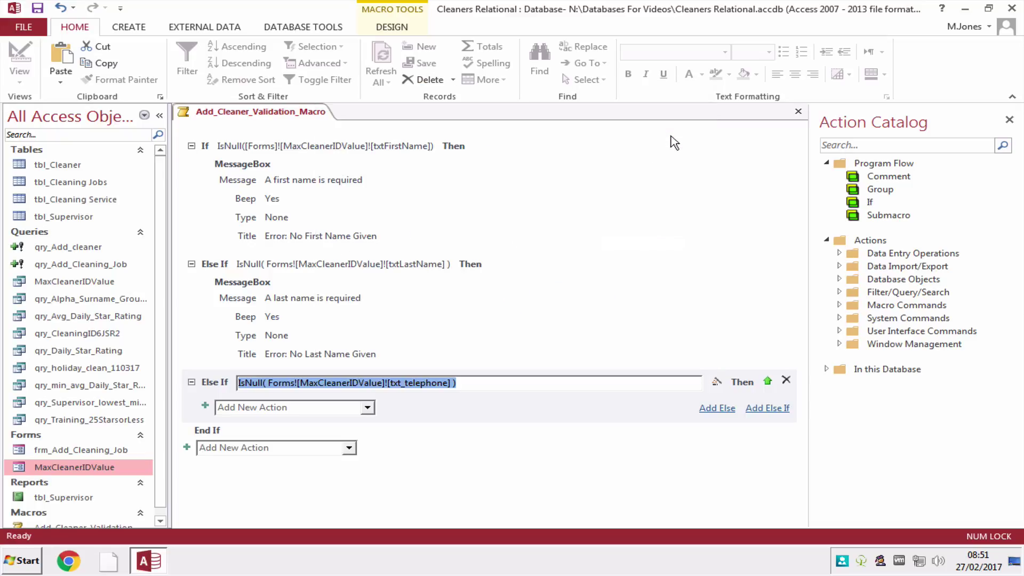
Add a MessageBox 'A telephone number is required' titled 'Error: No telephone number provided'.
click(368, 407)
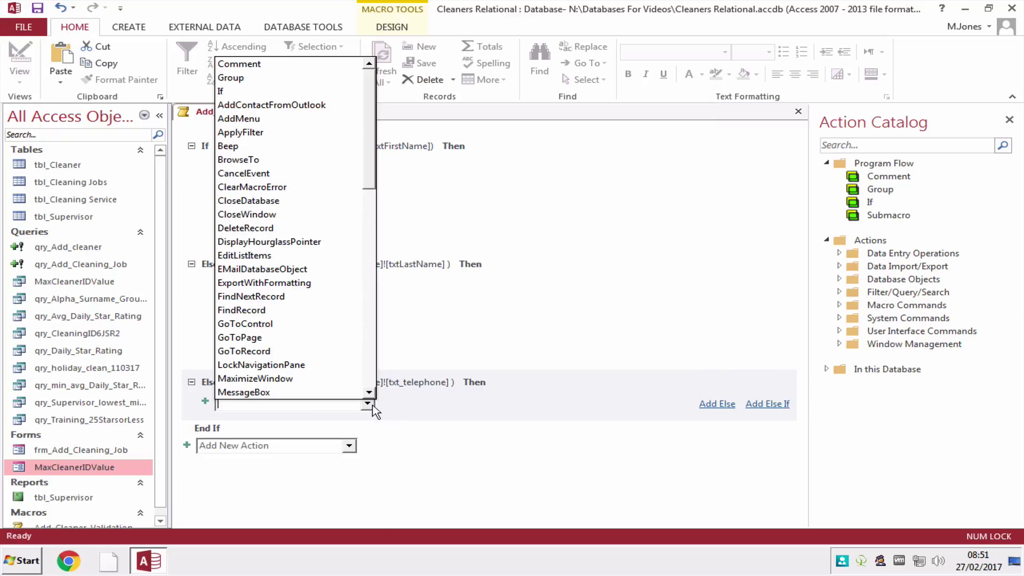
click(335, 392)
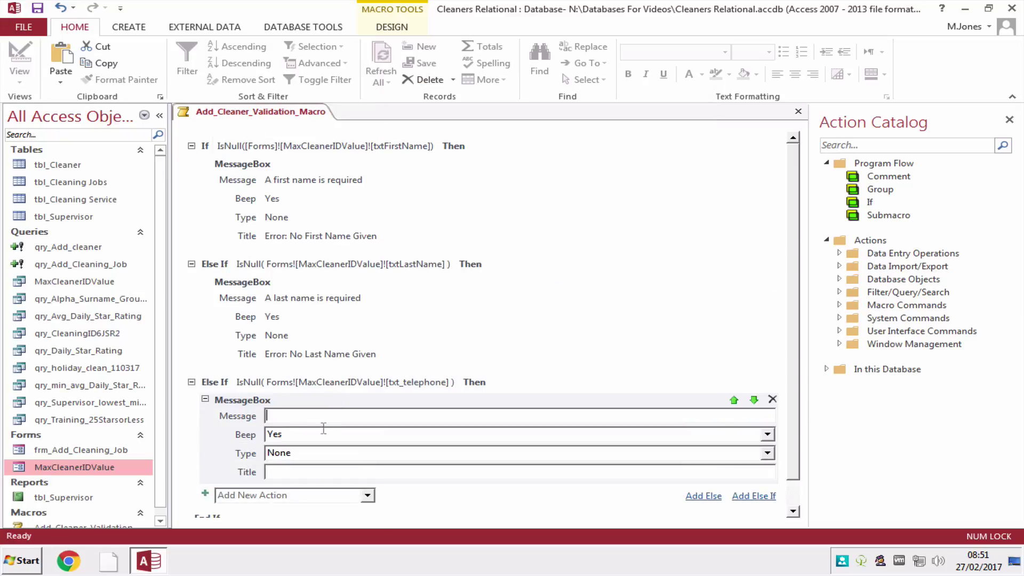
text(A )
text(telephne)
text(one number )
text(is required)
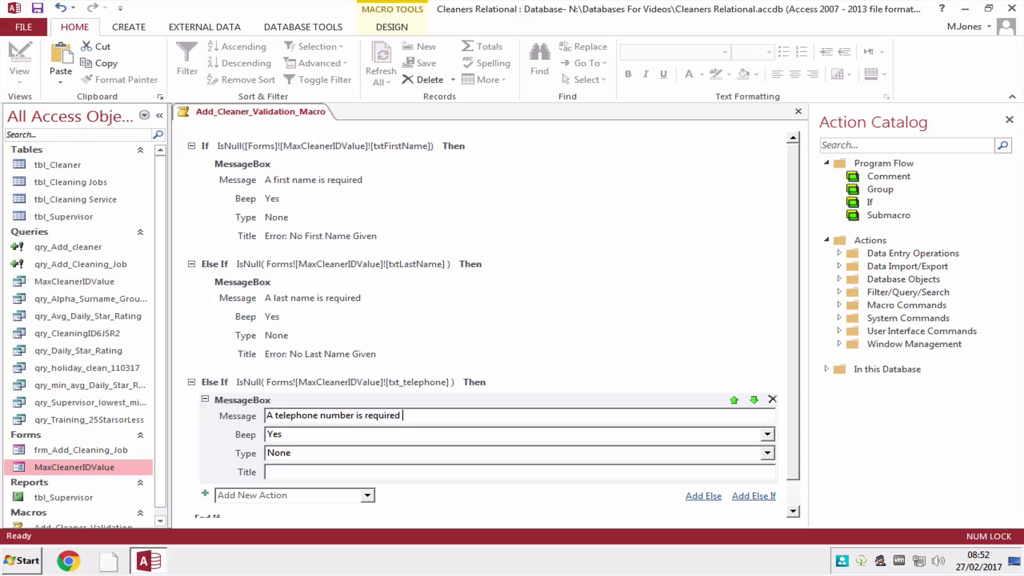
text(Error: No telephone number provid)
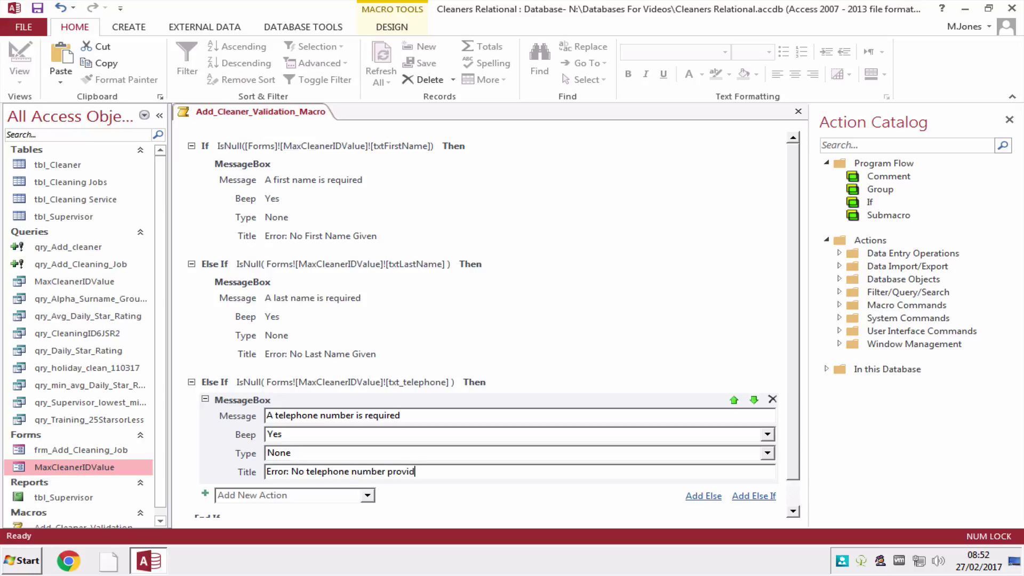
text(ed)
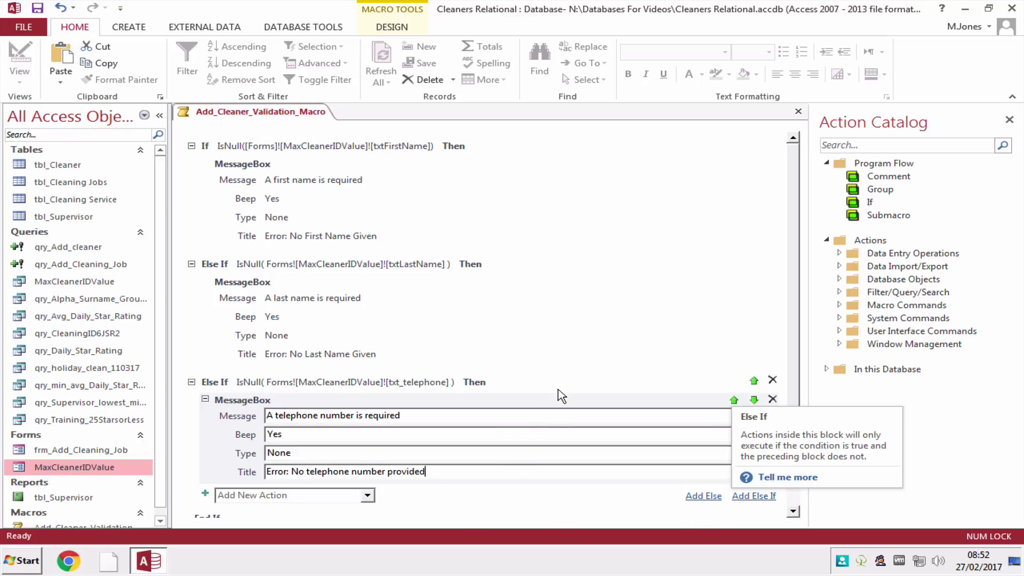
double_click(80, 467)
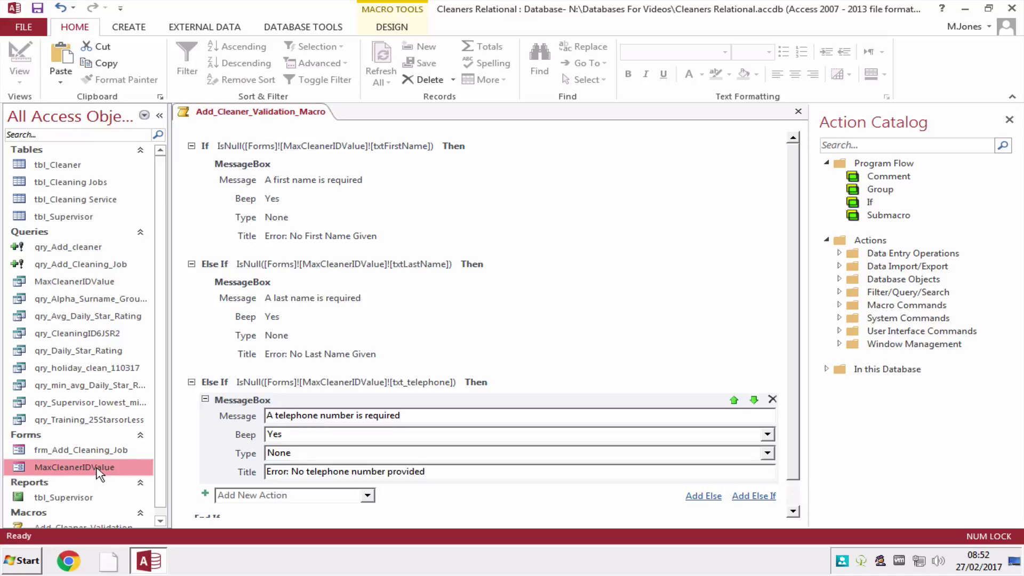
click(486, 459)
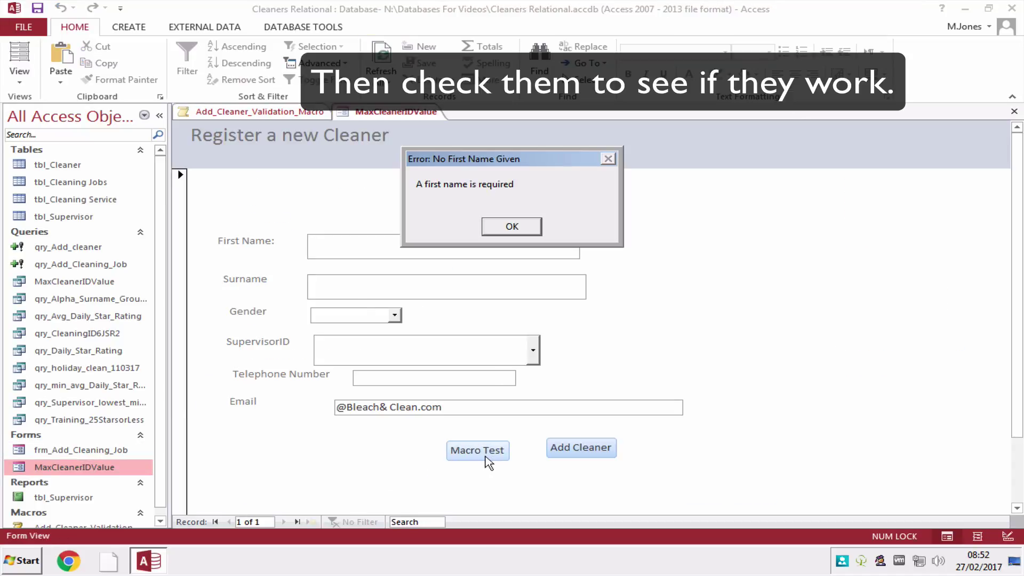
click(513, 228)
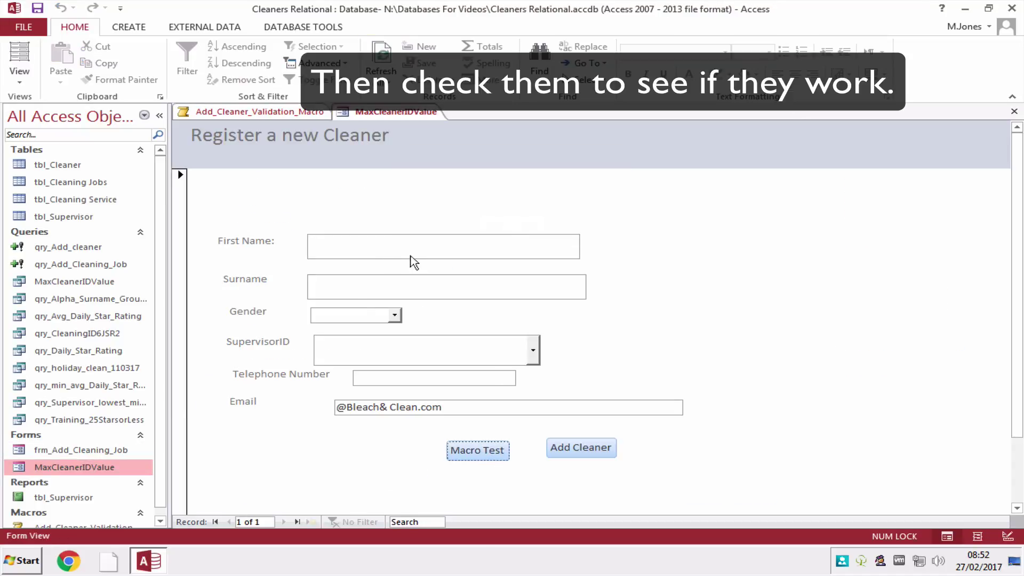
click(366, 248)
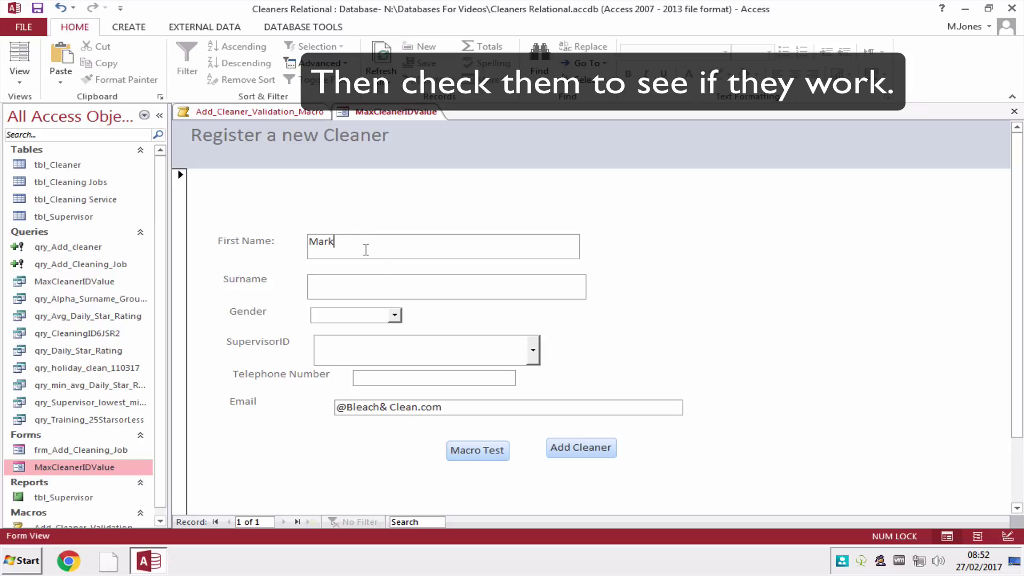
click(477, 450)
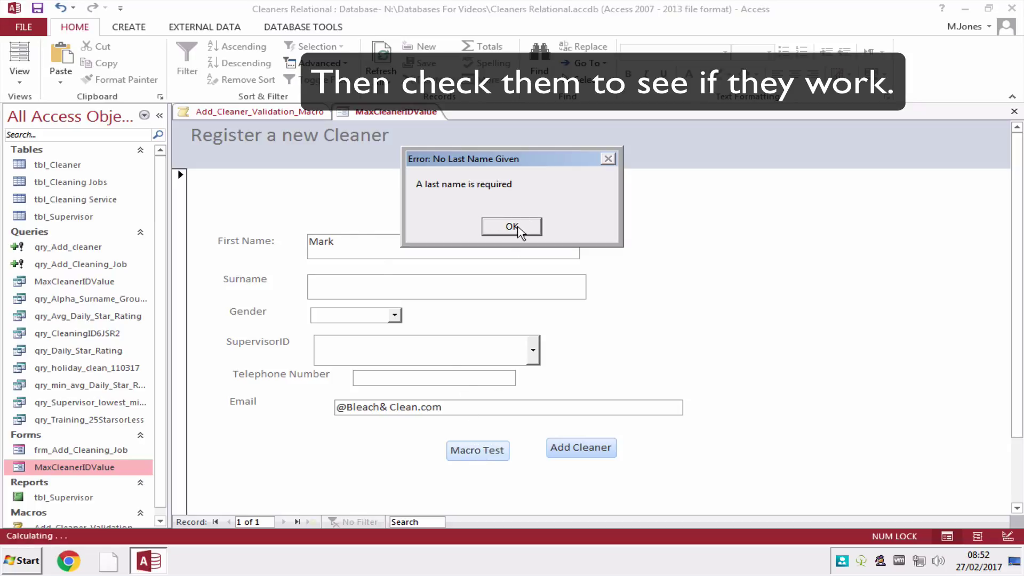
click(513, 227)
click(354, 284)
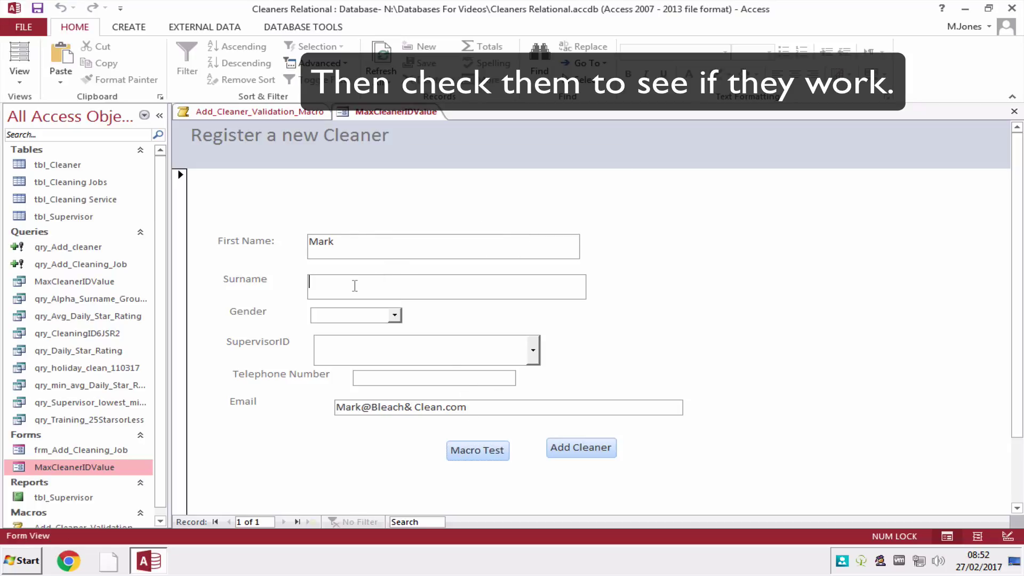
click(491, 455)
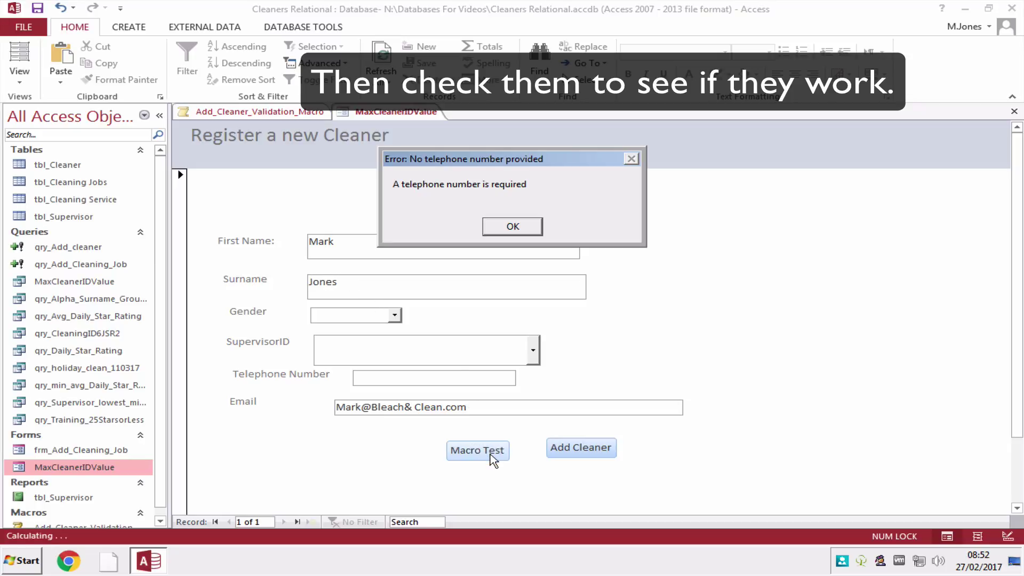
click(517, 228)
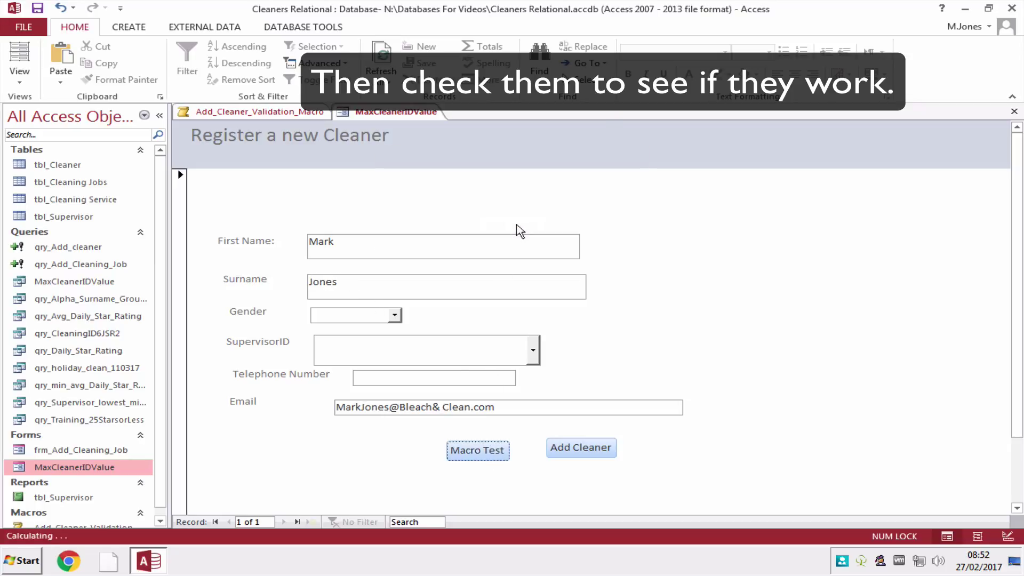
Enter telephone 'mnbvcd', retest without any warning, and return to the macro.
click(404, 380)
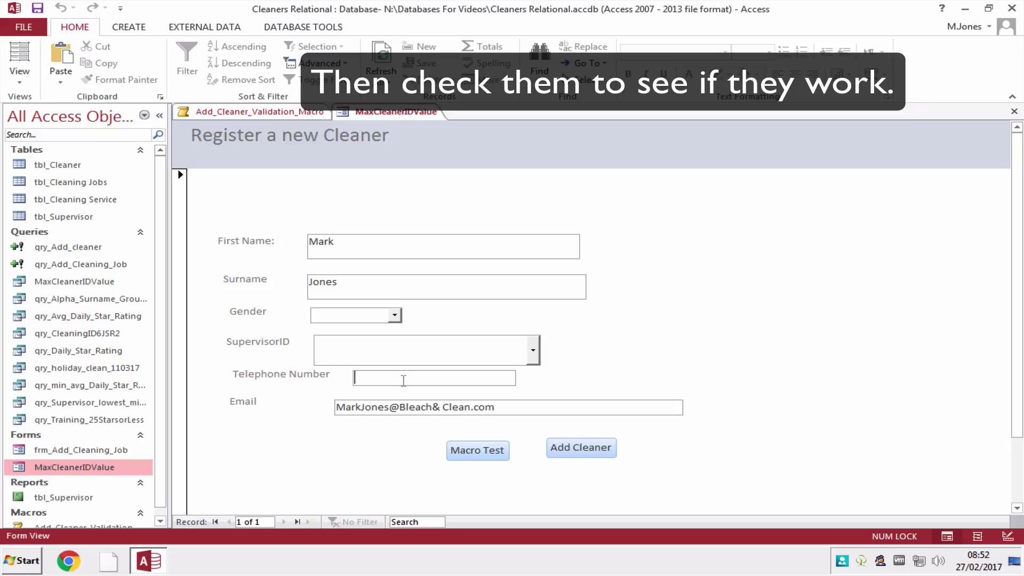
text(mnbvcd)
click(476, 452)
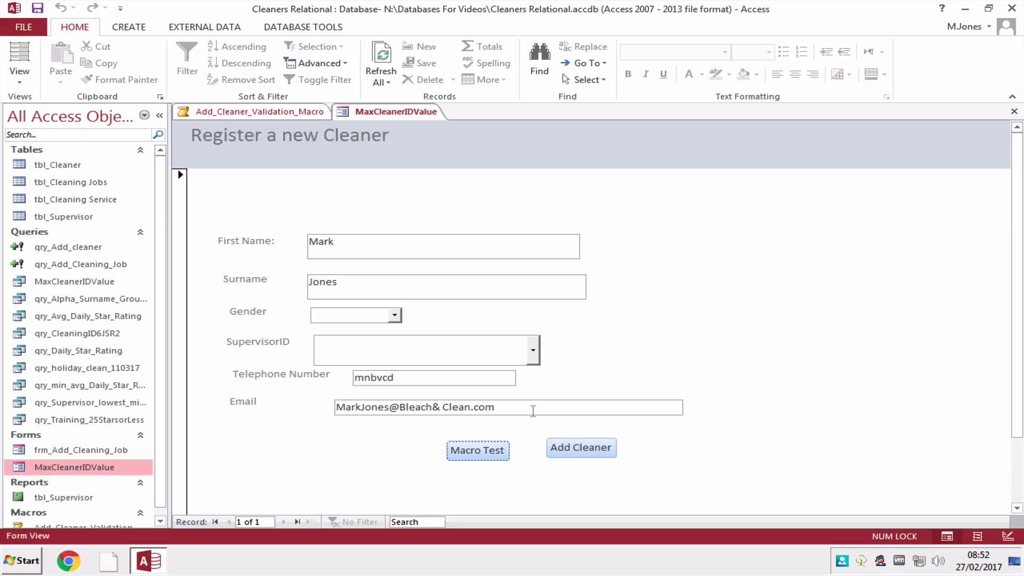
click(292, 114)
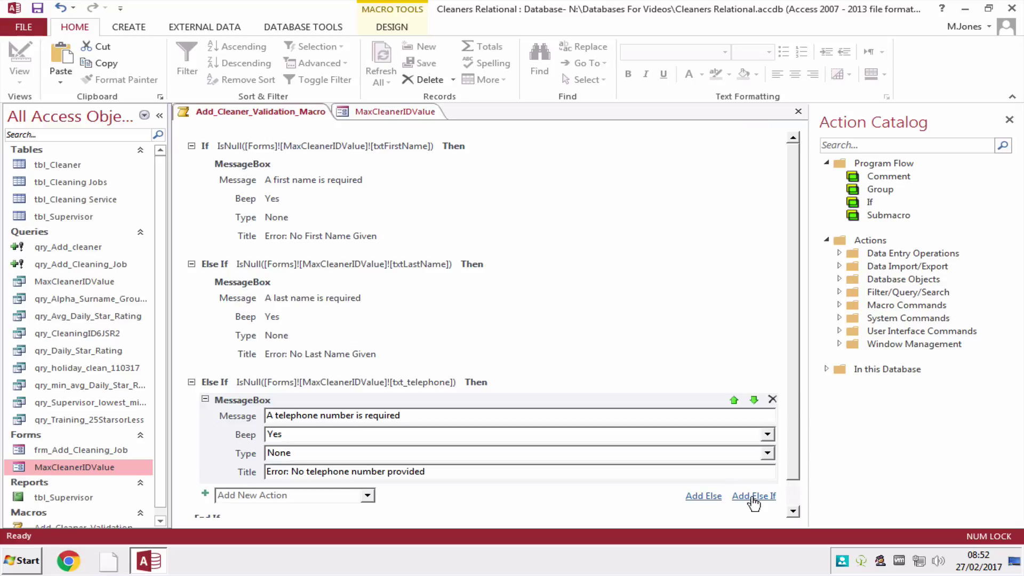
Add another Else If and begin its condition with Not IsNumeric.
click(753, 495)
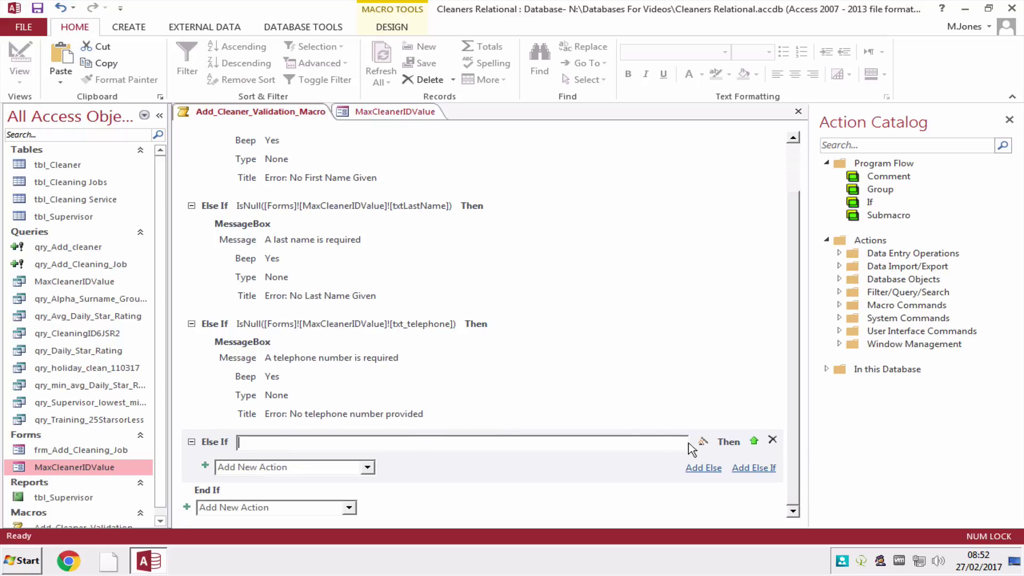
click(703, 442)
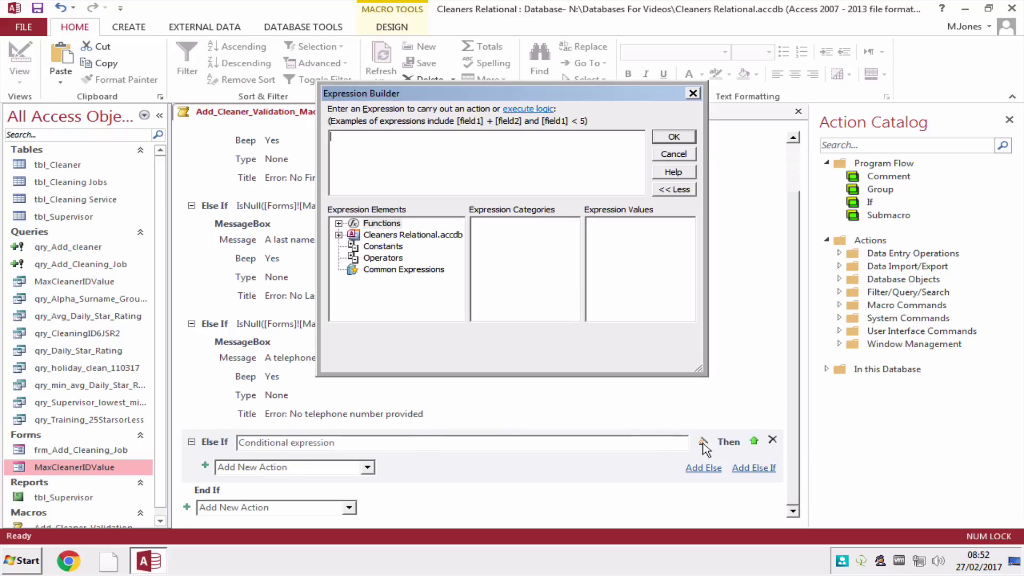
text(N)
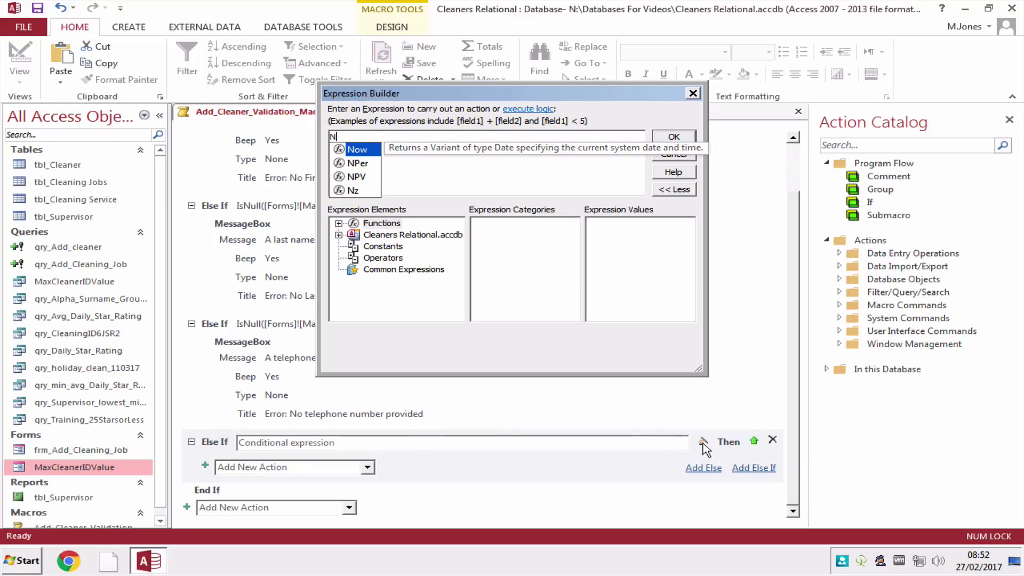
text(ot is)
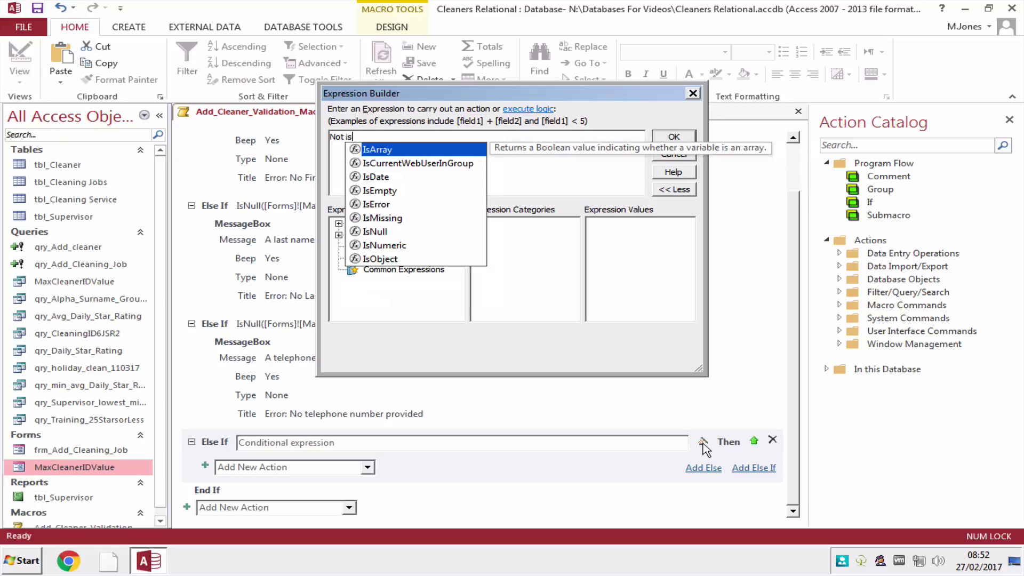
click(391, 247)
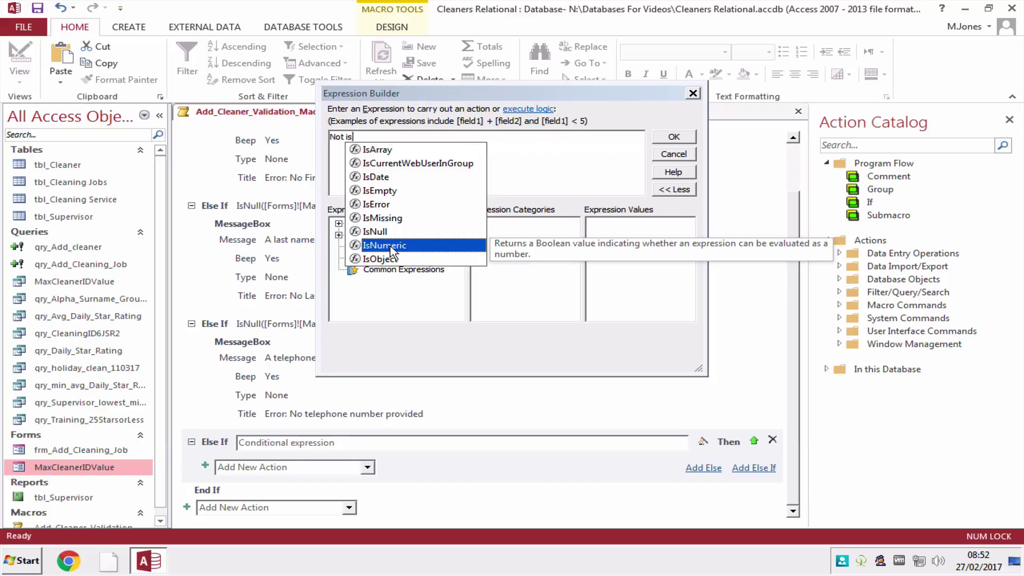
double_click(392, 246)
Finish the condition as Not IsNumeric(Forms![MaxCleanerIDValue]![txt_telephone]) and confirm it.
click(338, 234)
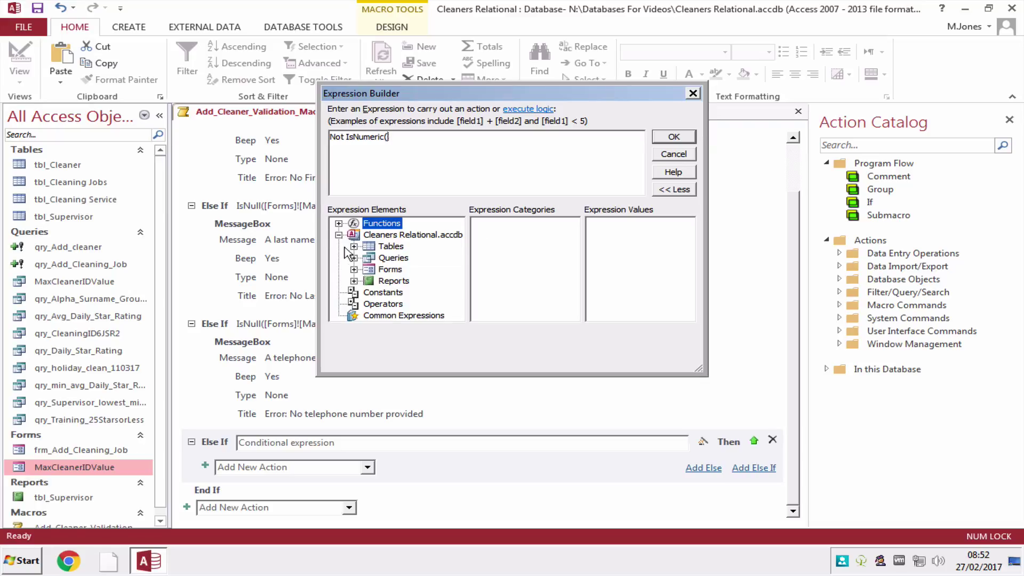
click(354, 269)
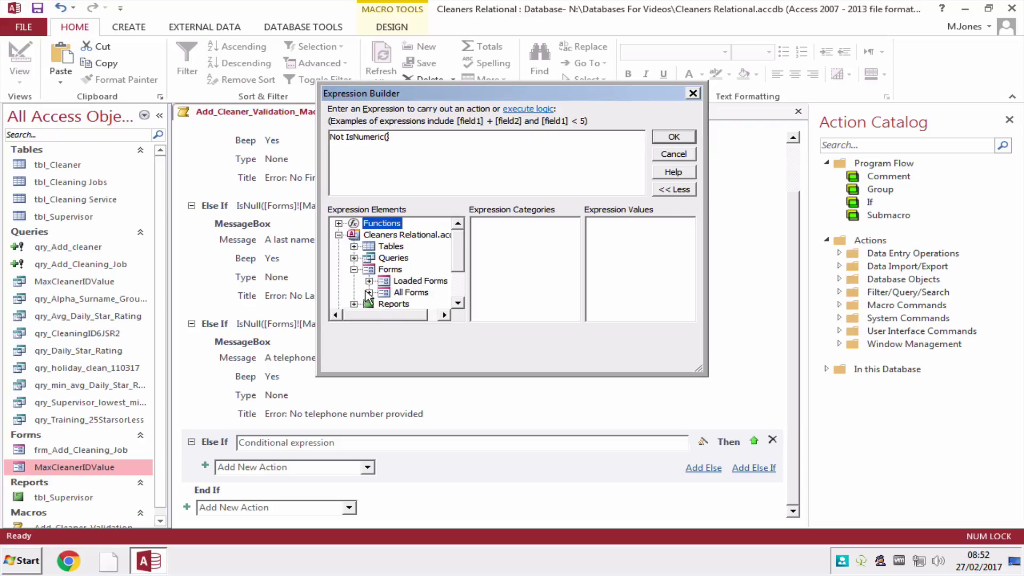
click(369, 292)
click(401, 292)
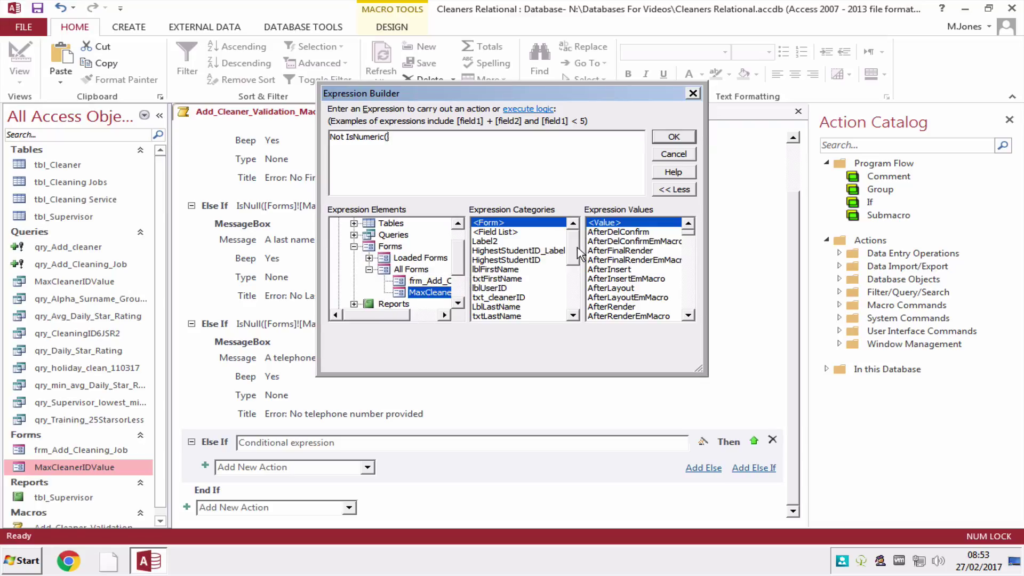
scroll(578, 254, down, 5)
click(506, 233)
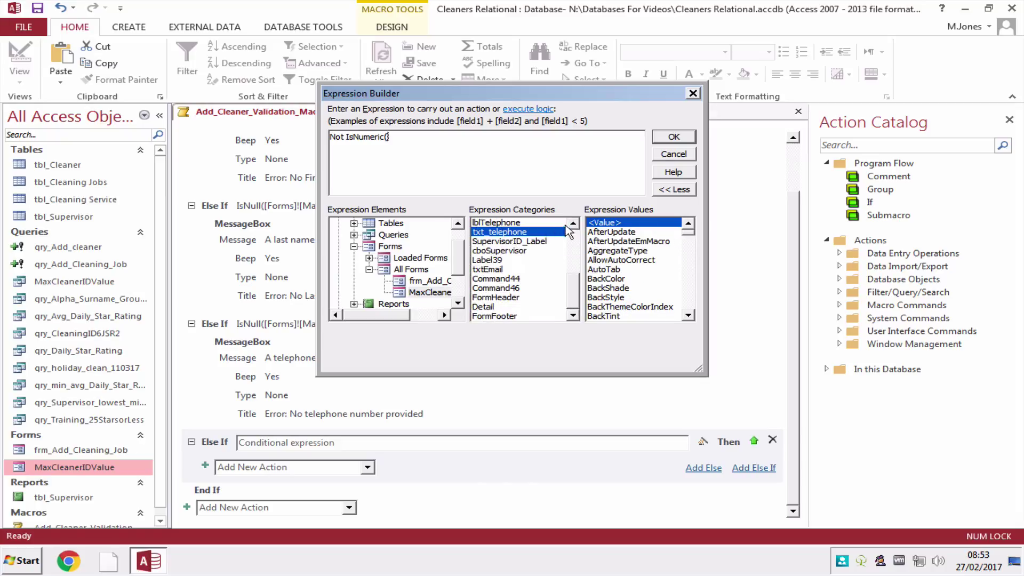
double_click(597, 223)
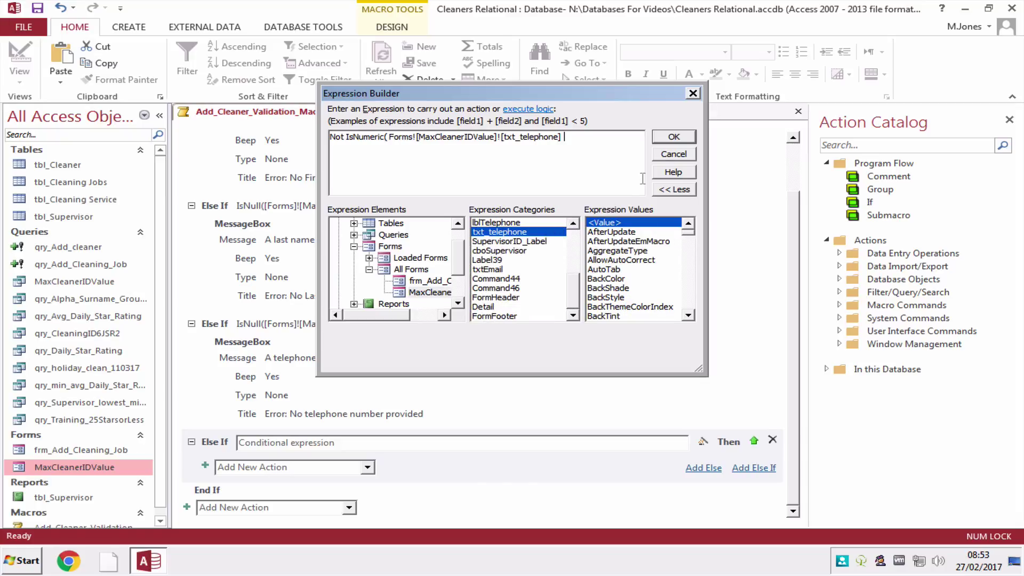
text())
click(669, 139)
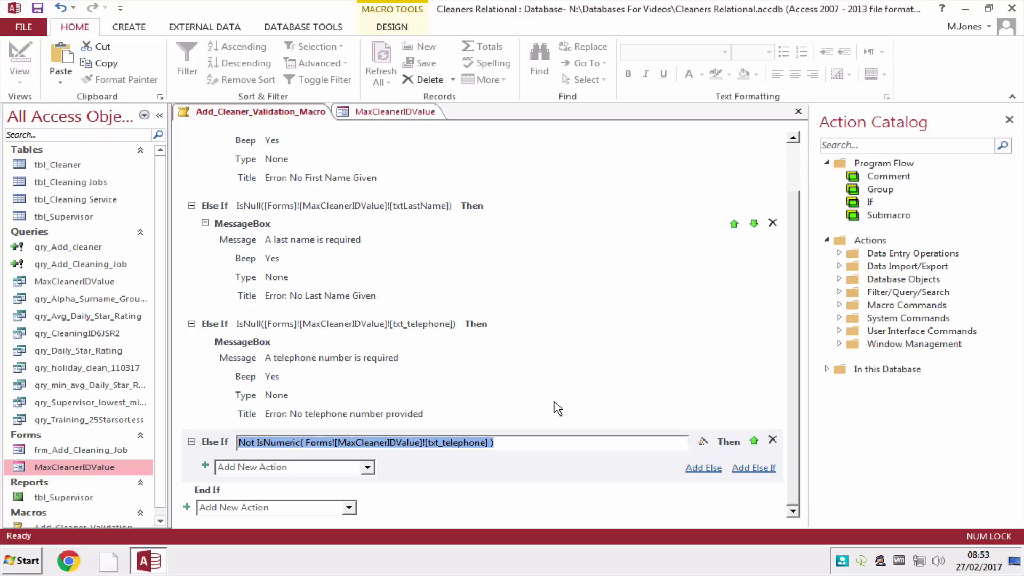
click(365, 467)
Add a MessageBox 'Telephone can only contain digits' titled 'Error: Telephone number contains letters or symbols'.
click(367, 491)
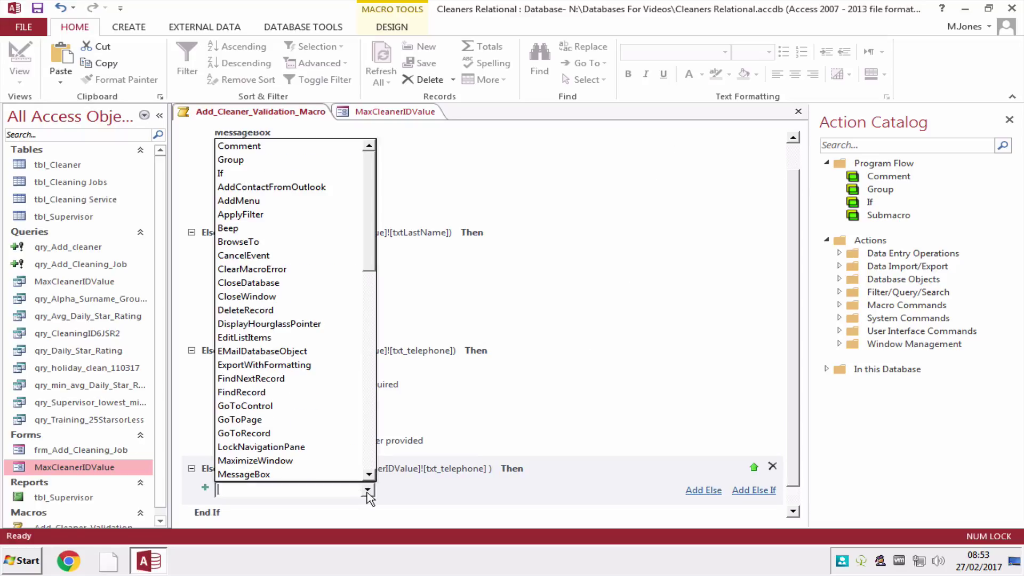
click(334, 479)
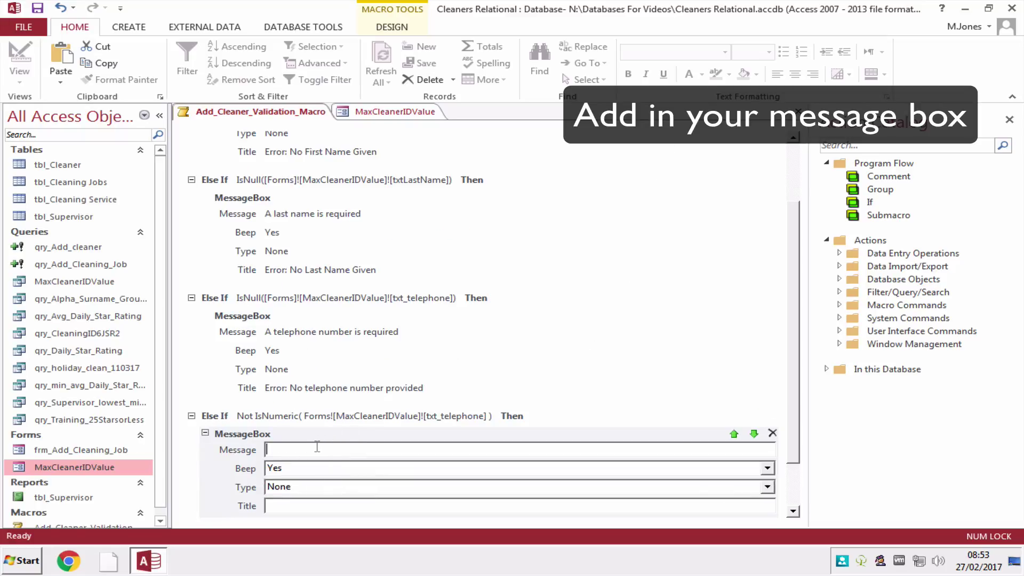
text(Tele)
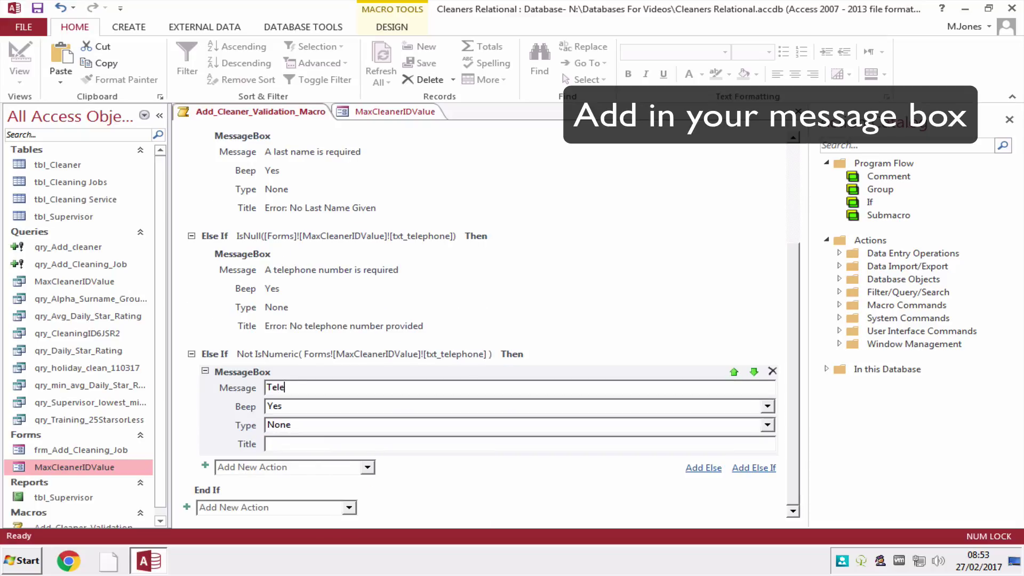
text(phone can only contain digits)
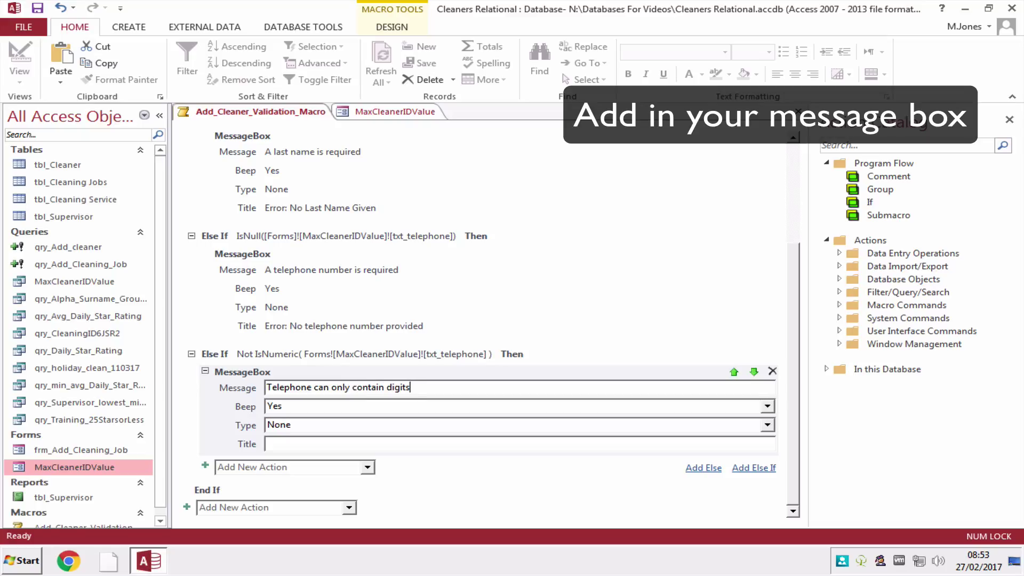
text(Error: Telephone number contains letters or)
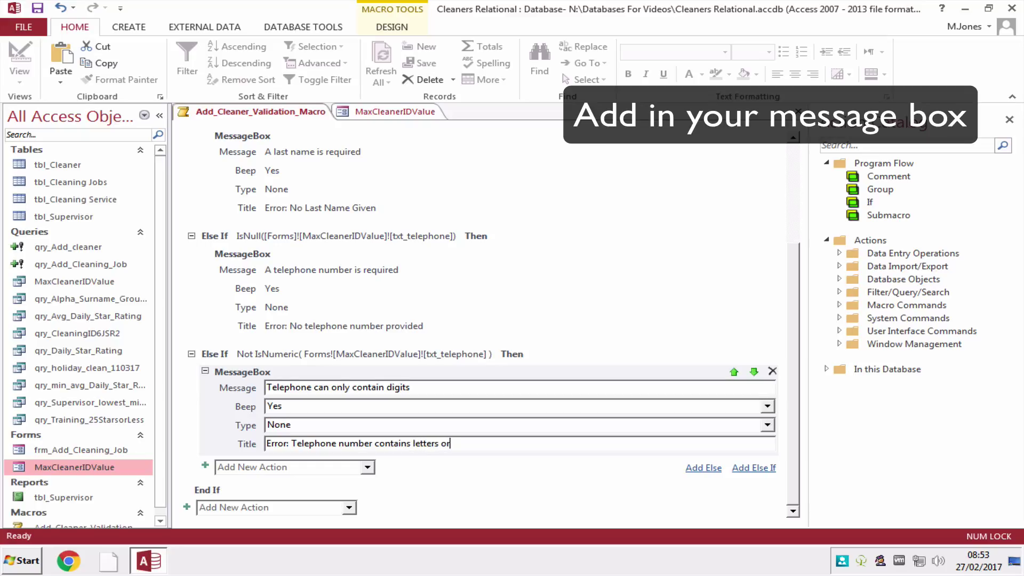
text( symbols)
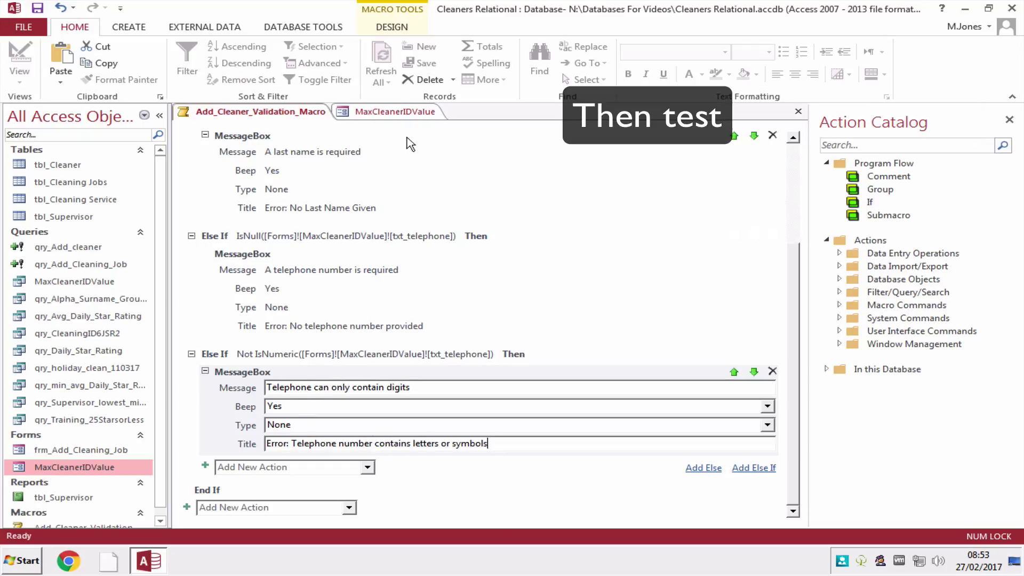
click(409, 113)
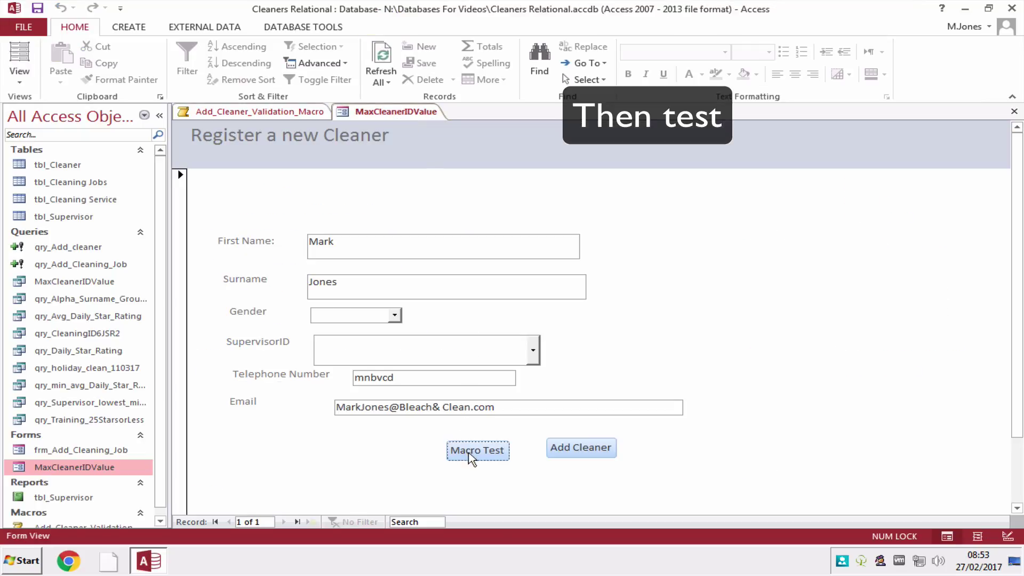
Confirm 'mnbvcd' triggers the digits-only warning, then retest with telephone 123.
click(470, 454)
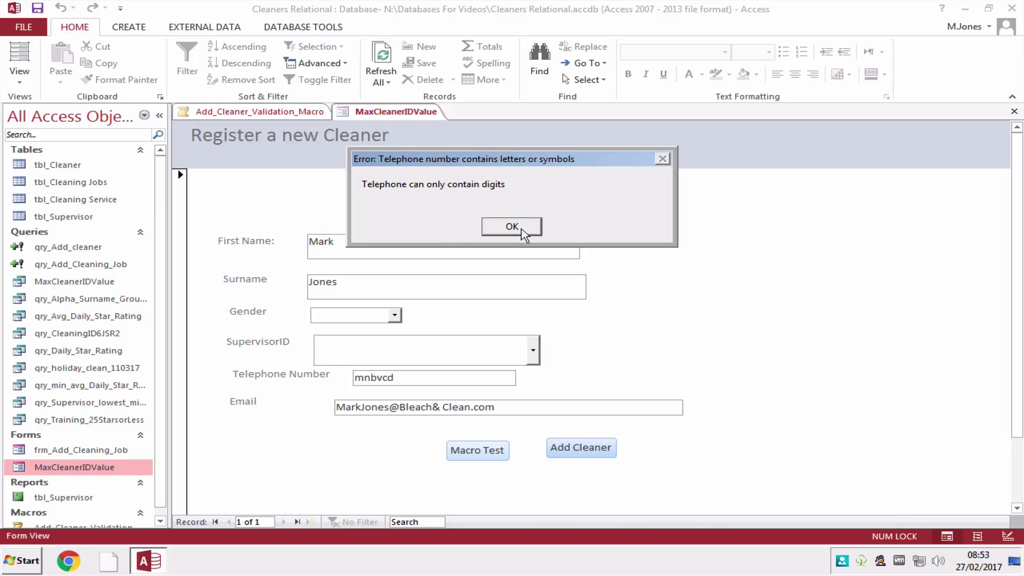
click(520, 229)
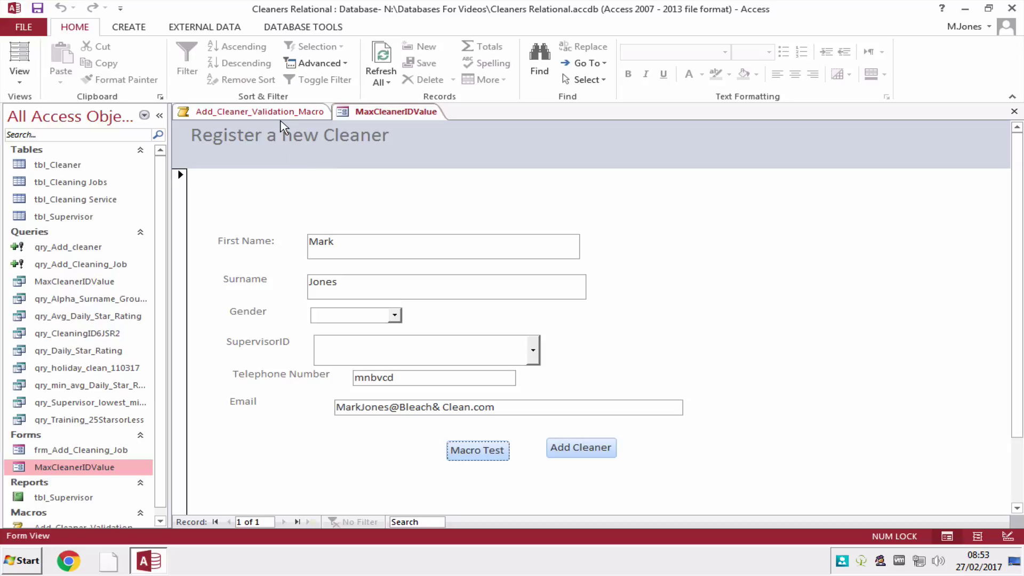
click(404, 377)
double_click(383, 376)
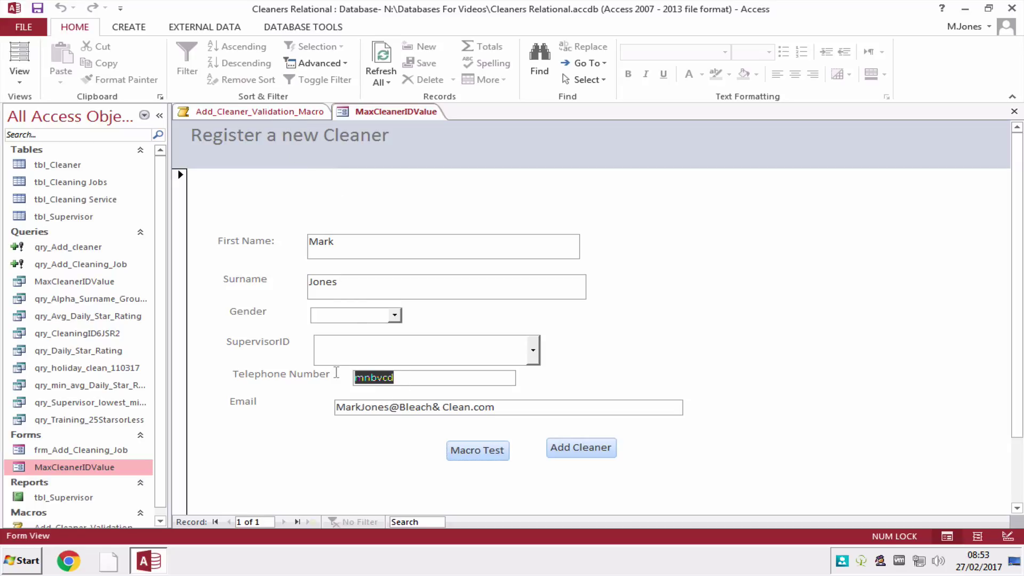
text(123)
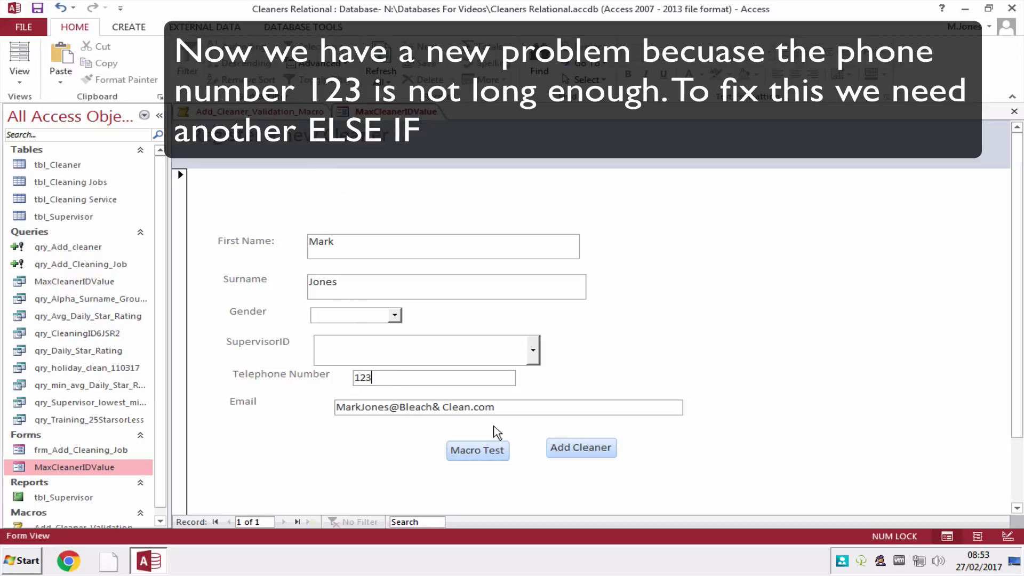
click(495, 456)
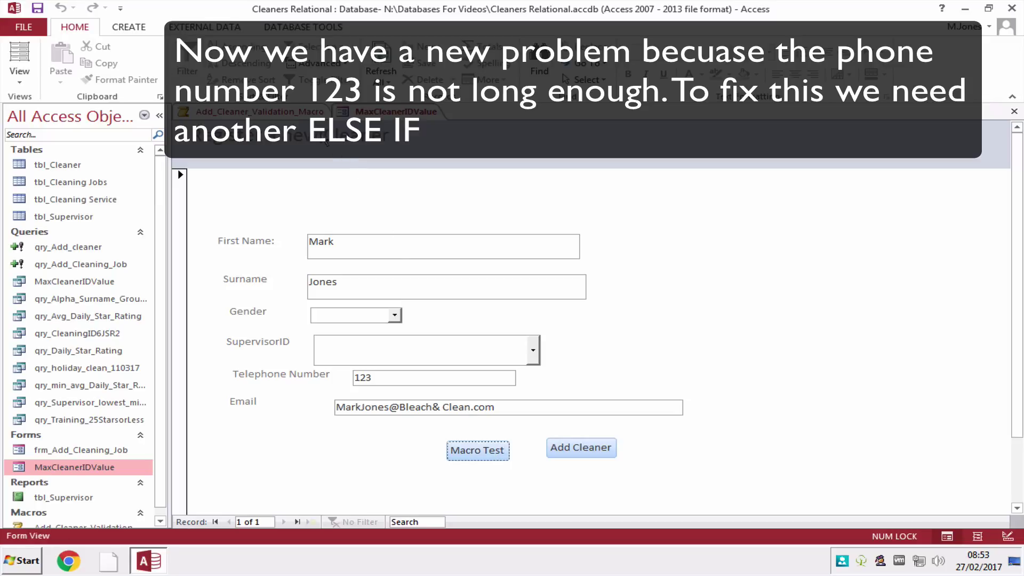
click(251, 111)
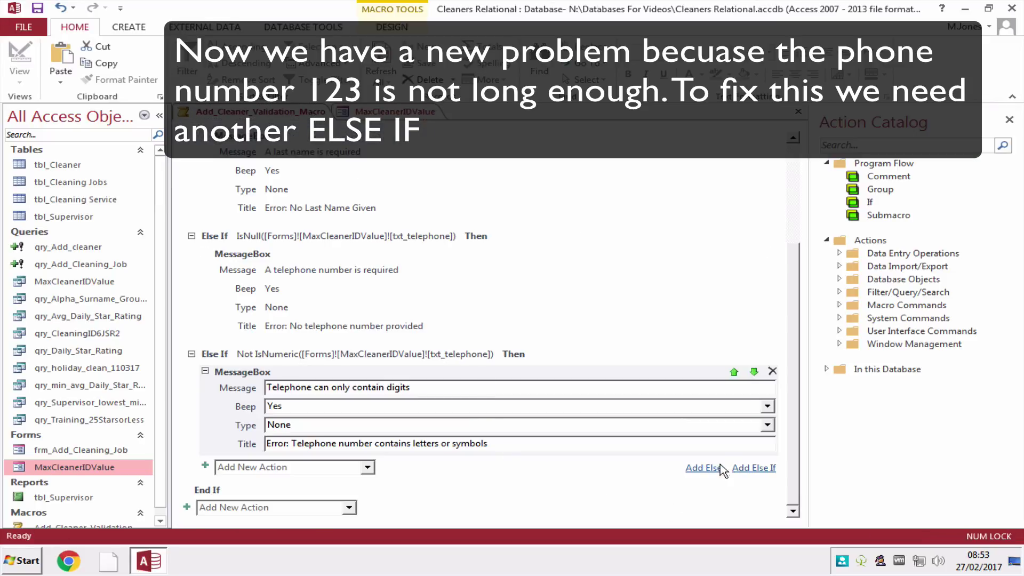
Add a fifth Else If and begin its condition with Len(.
click(743, 468)
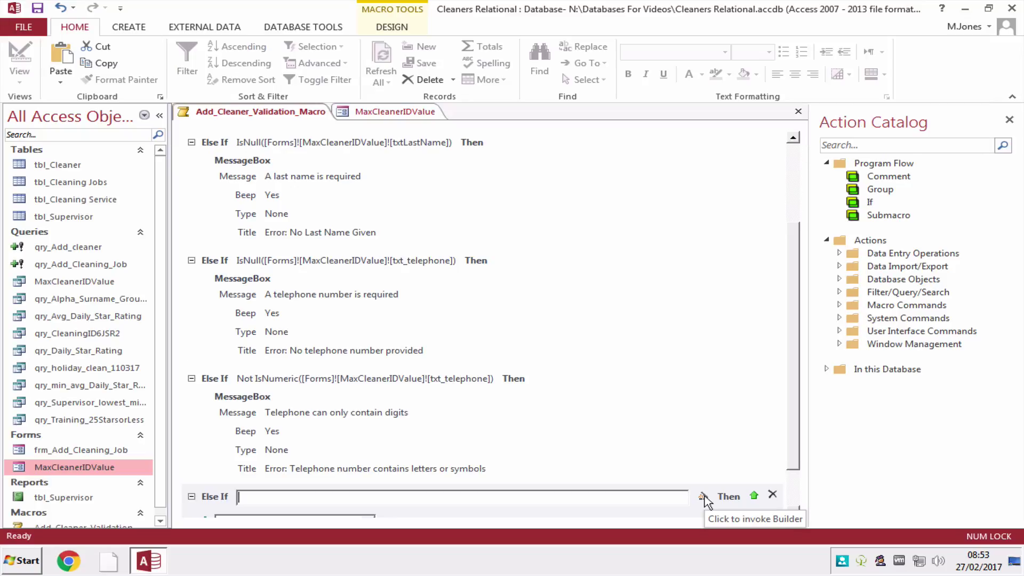
click(702, 497)
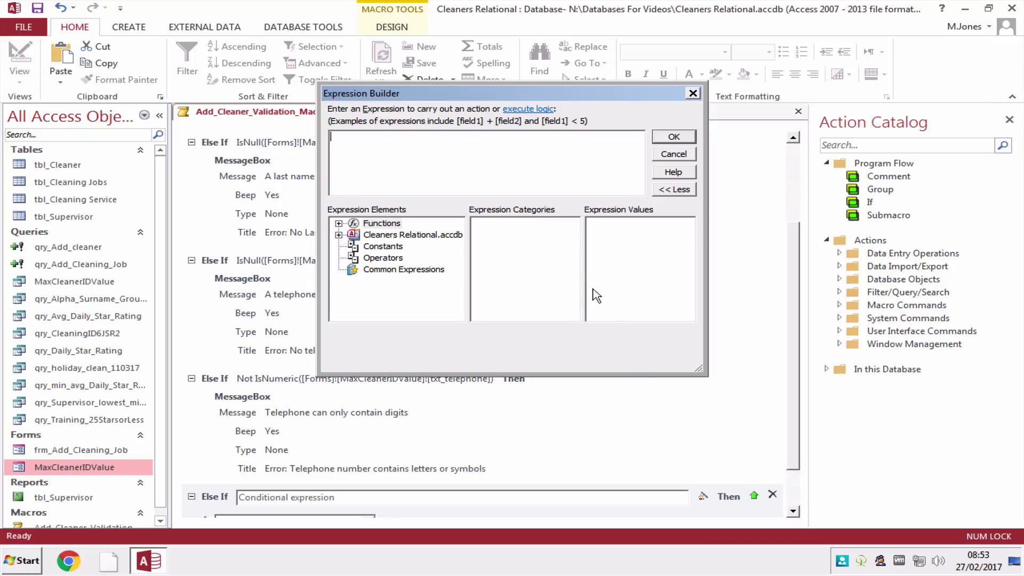
click(338, 235)
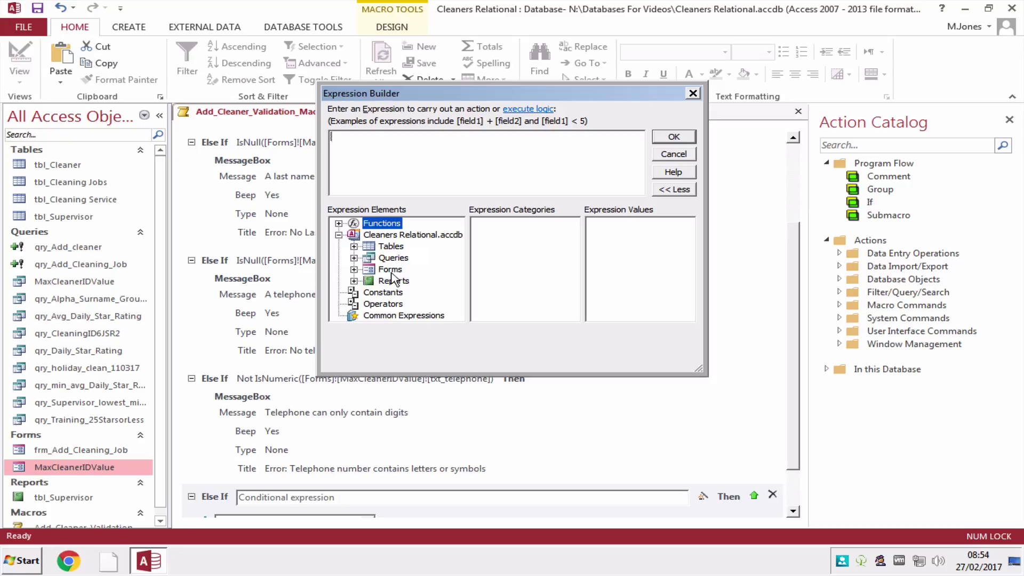
click(353, 270)
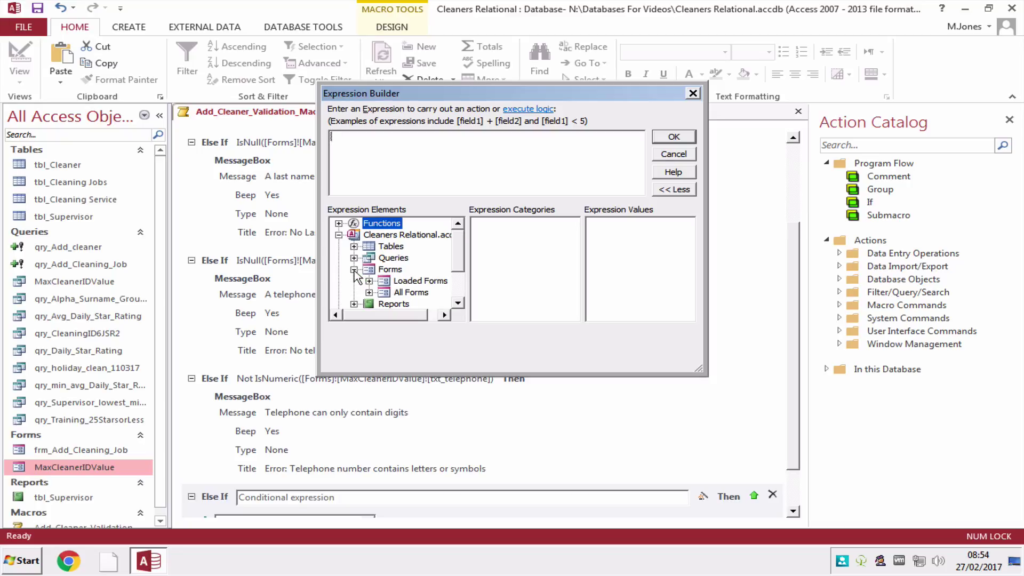
click(411, 292)
click(393, 175)
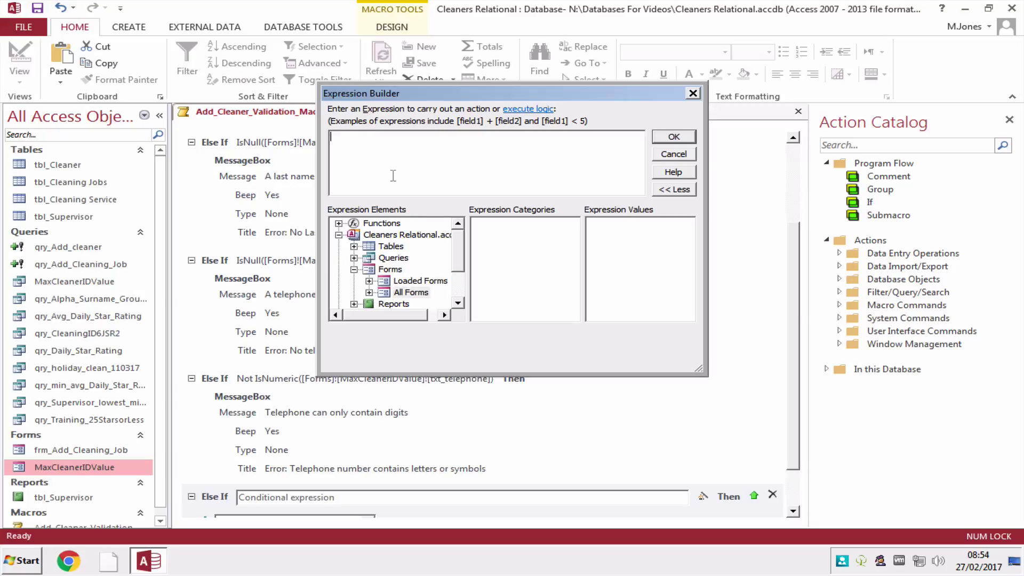
text(Len()
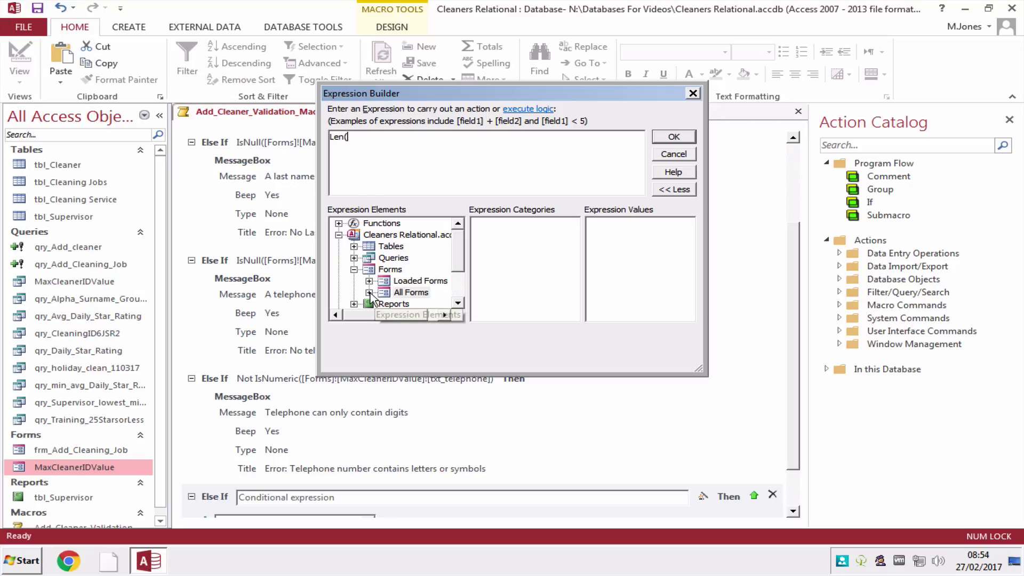
Finish the condition as Len(Forms![MaxCleanerIDValue]![txt_telephone]) <> 11 and confirm it.
double_click(411, 292)
click(428, 292)
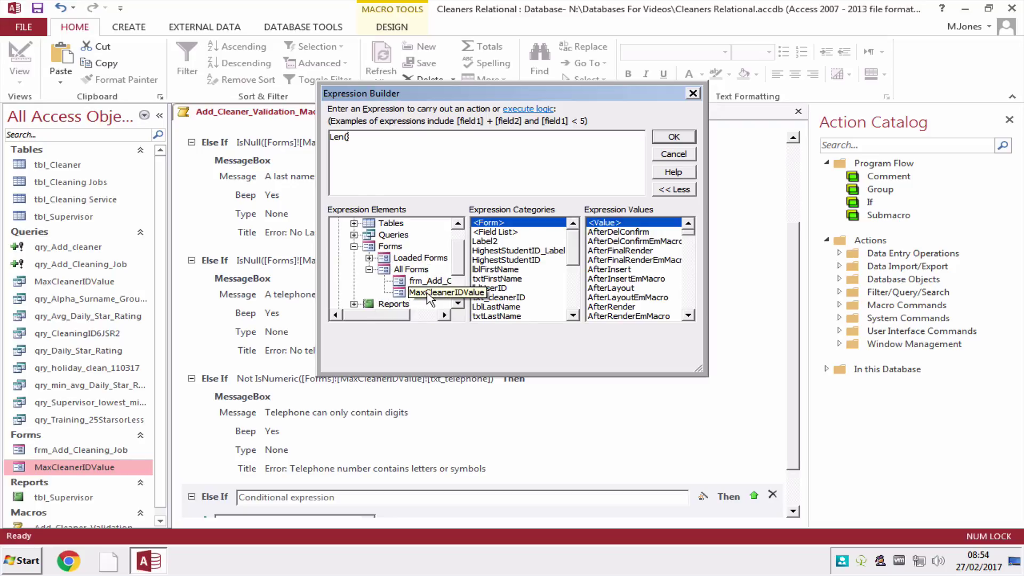
scroll(519, 277, down, 5)
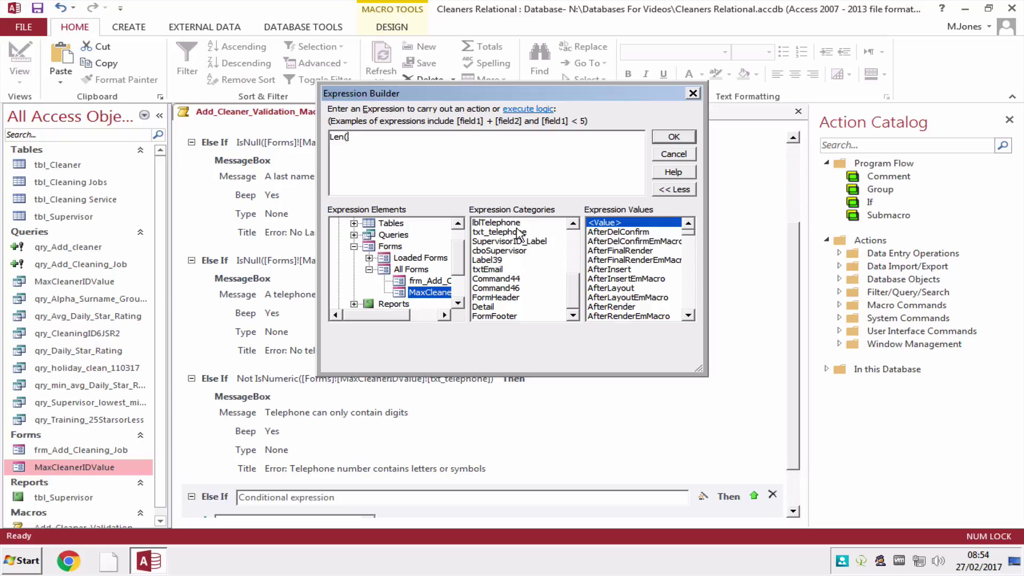
click(514, 232)
double_click(601, 224)
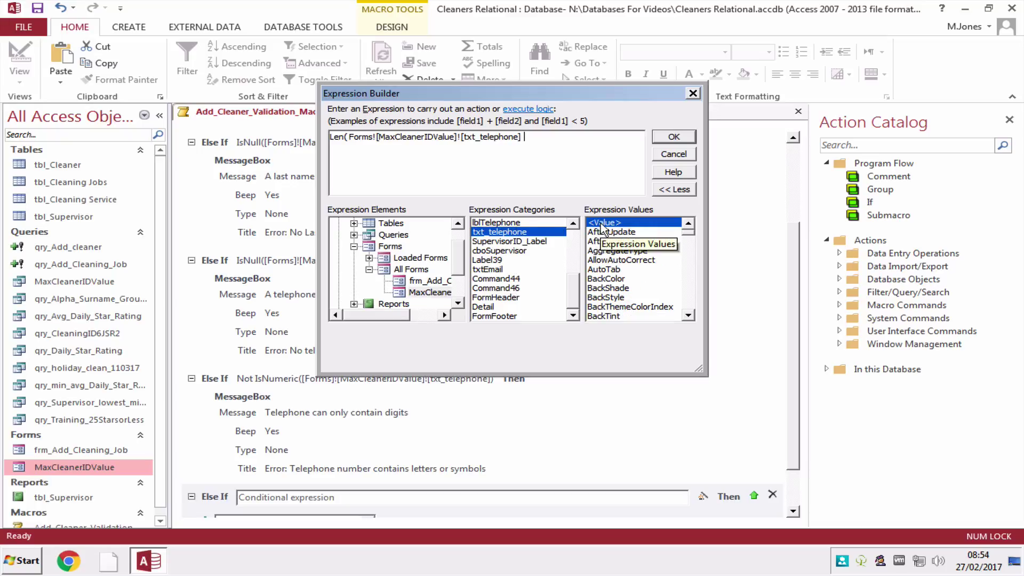
text(<> 11)
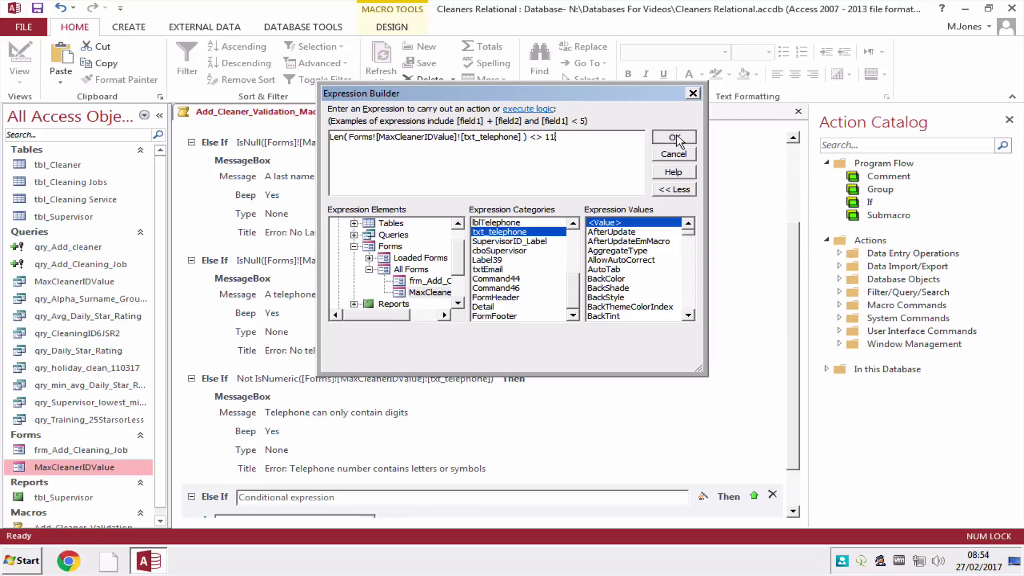
click(941, 125)
scroll(575, 357, down, 1)
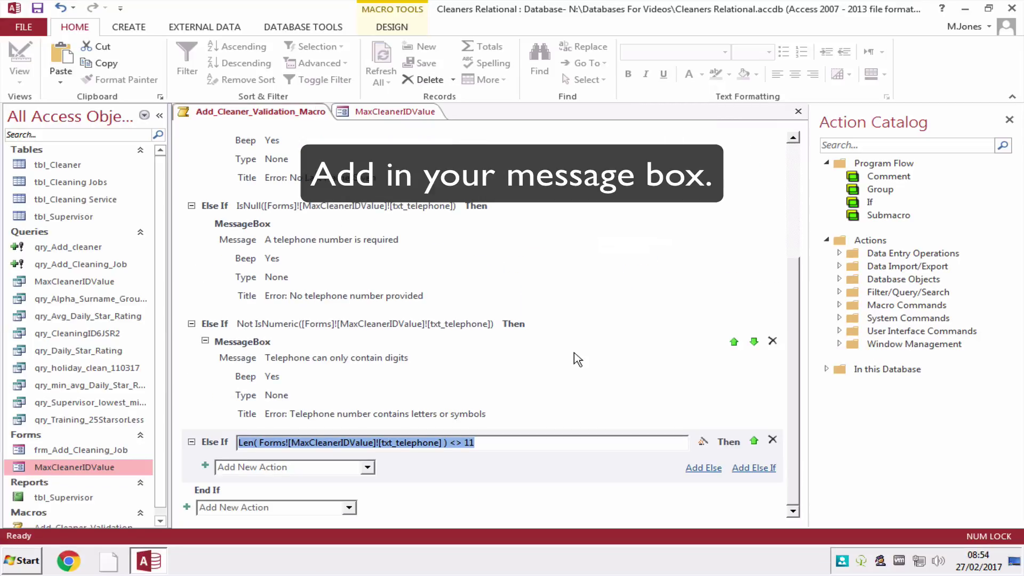
Add a MessageBox 'Telephone Number needs to be 11 digits long' titled 'Error: Length of Telephone Number is incorrect'.
click(367, 467)
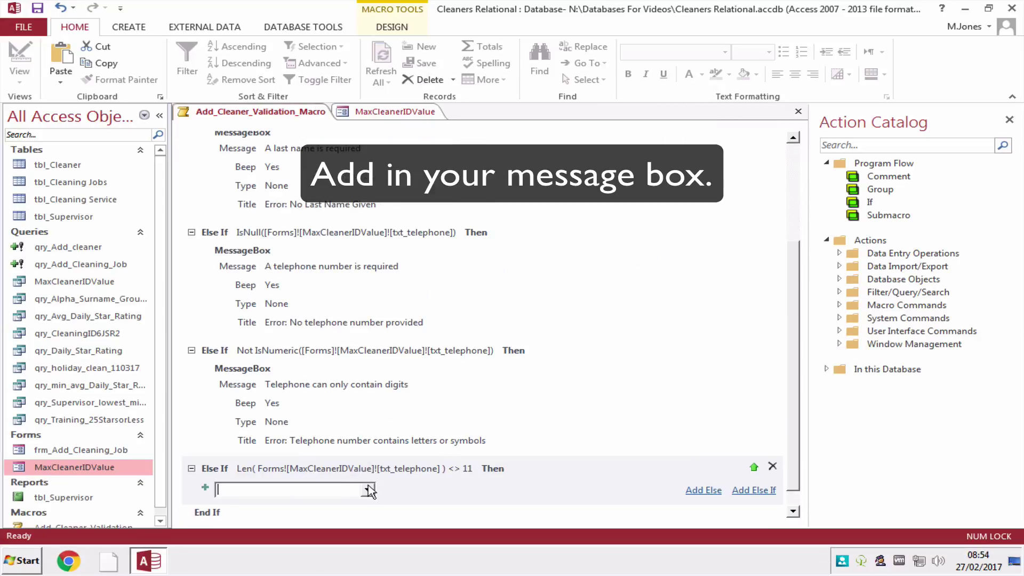
click(368, 489)
click(341, 472)
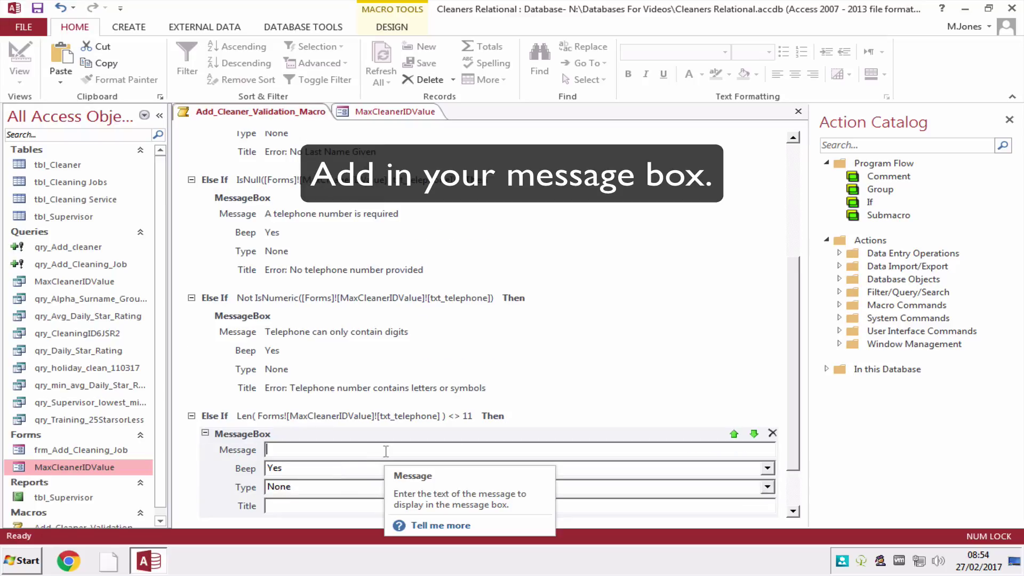
text(Teleph)
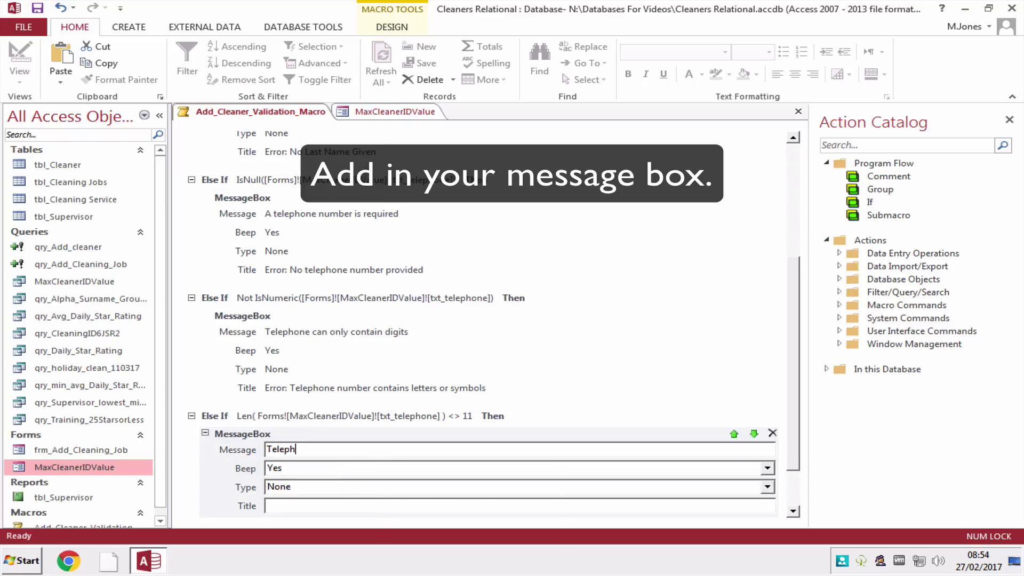
text(one Number needs to be 11)
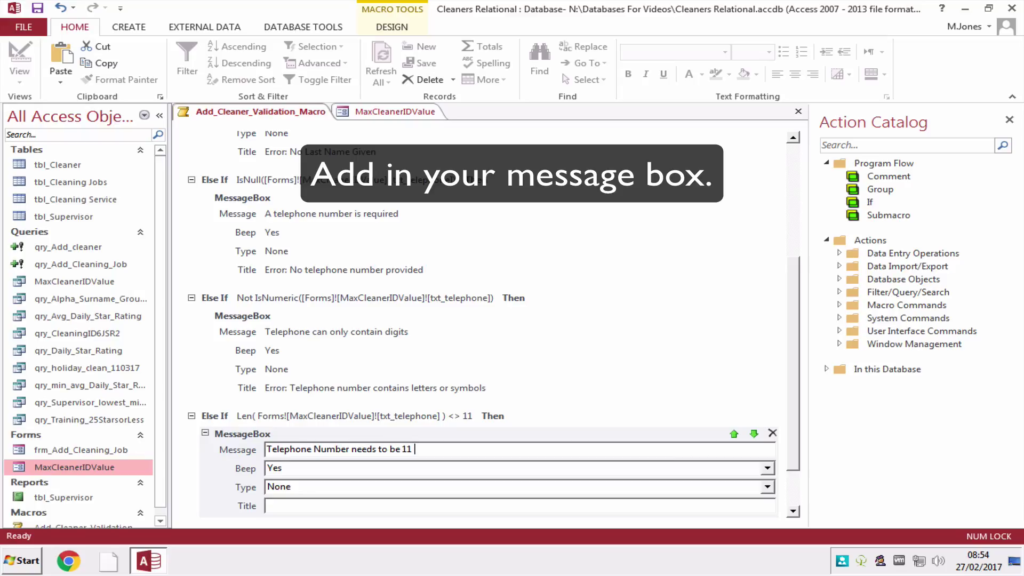
text( digits)
scroll(384, 457, down, 1)
text(long)
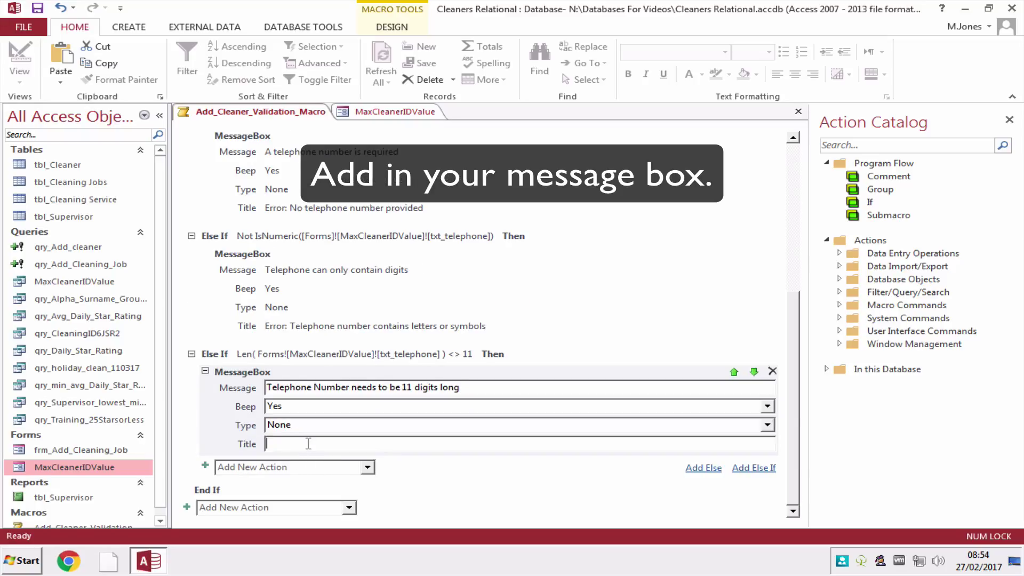
text(Error: Length of Telephone Number )
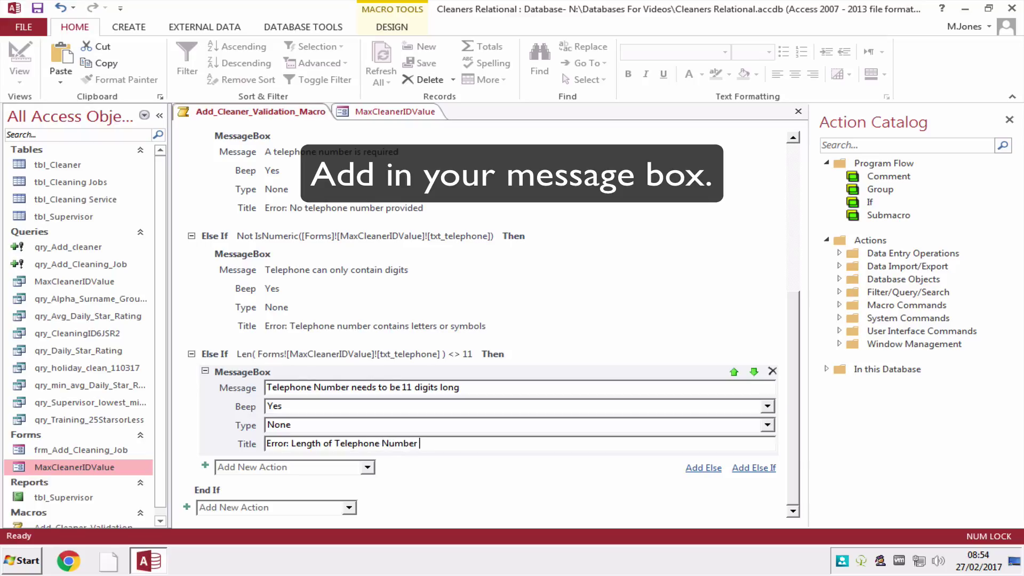
text(is incorrect)
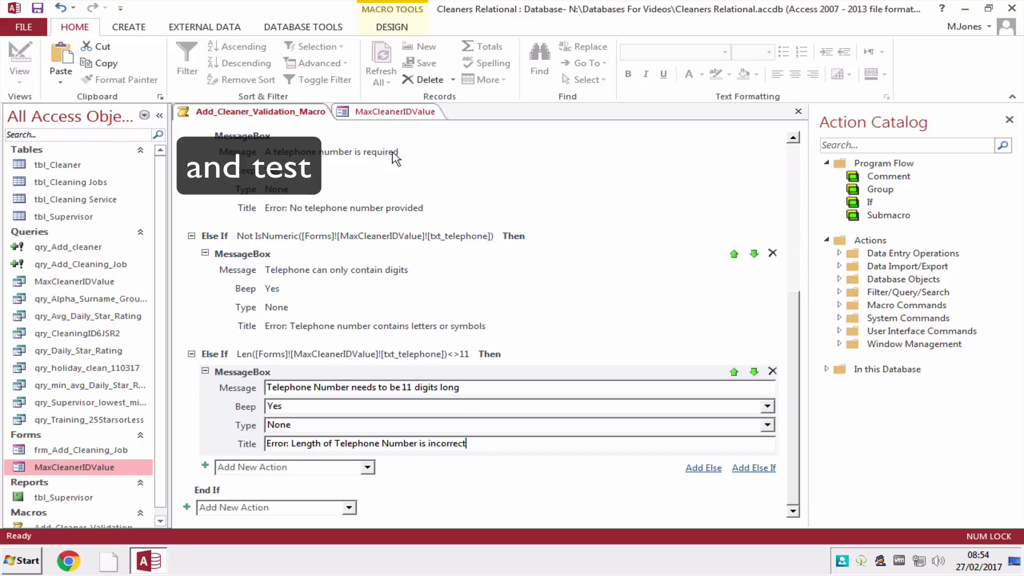
click(398, 113)
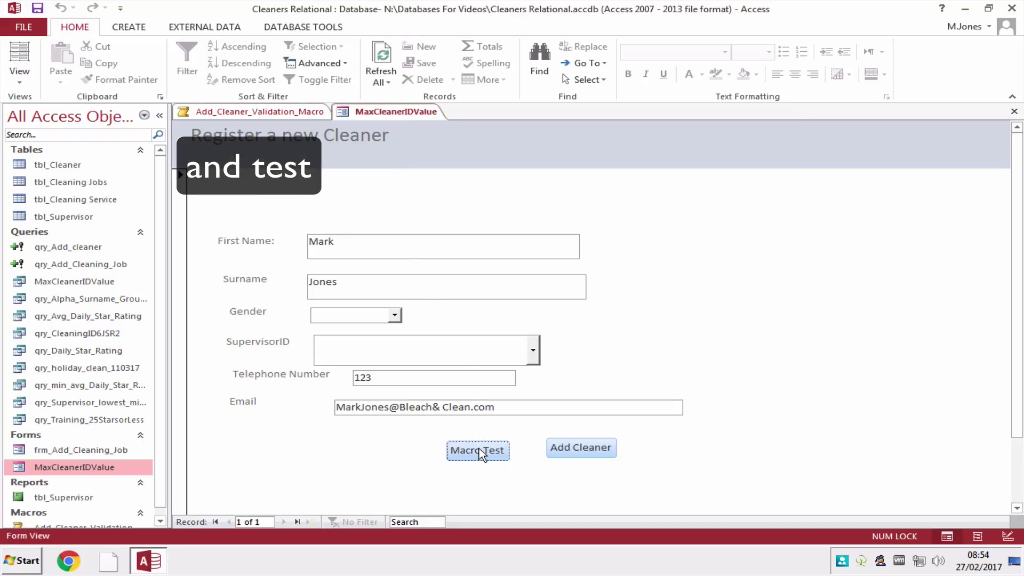
click(479, 451)
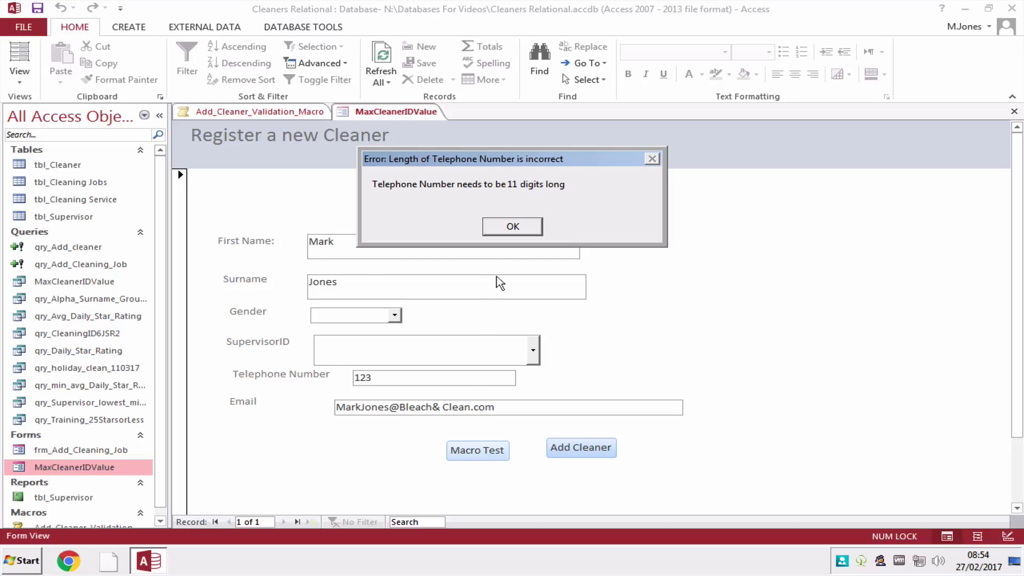
click(517, 232)
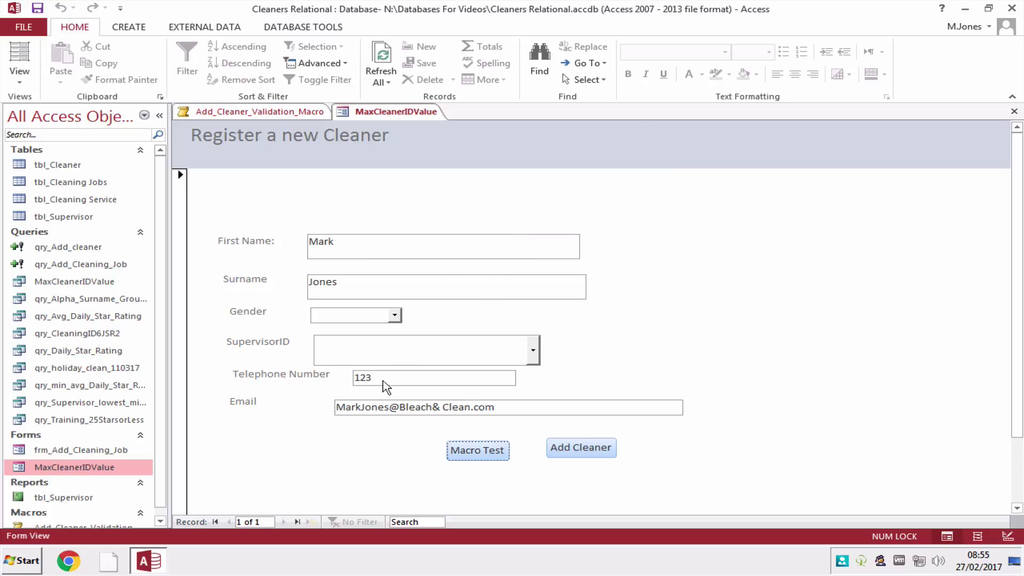
click(346, 380)
text(12)
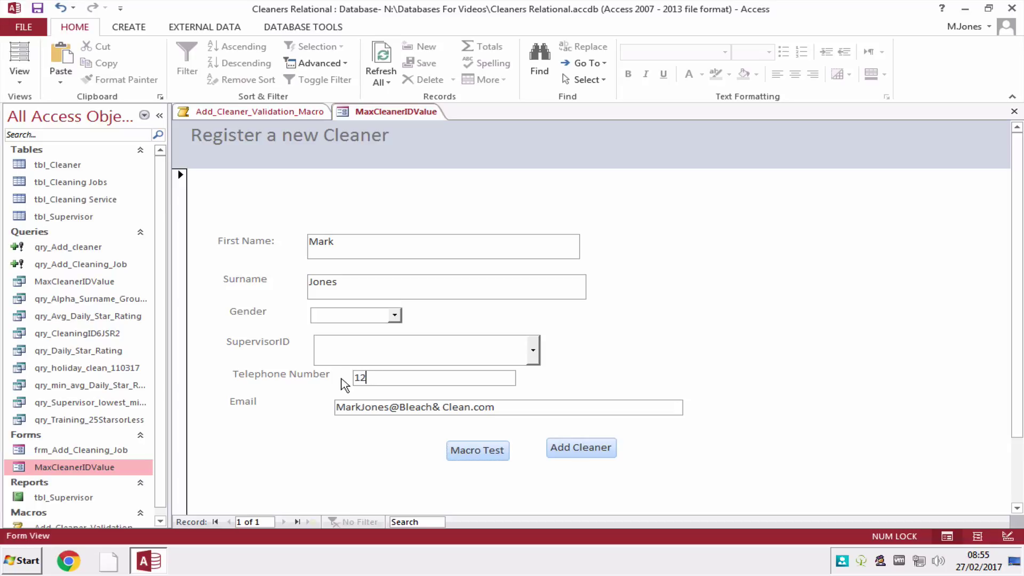
text(345678911)
click(495, 452)
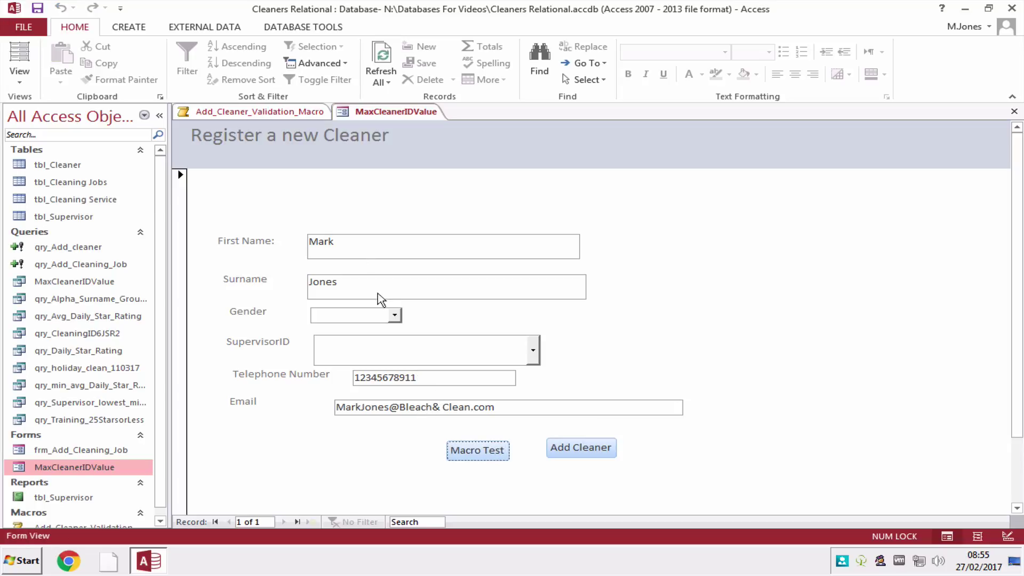
Back in the validation macro, add an empty Else branch.
click(301, 115)
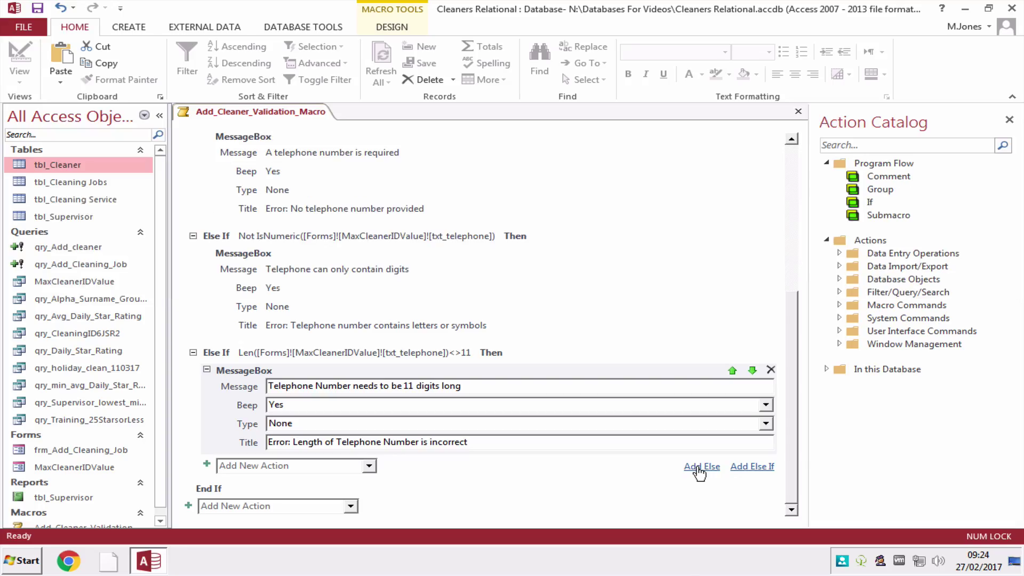
click(696, 468)
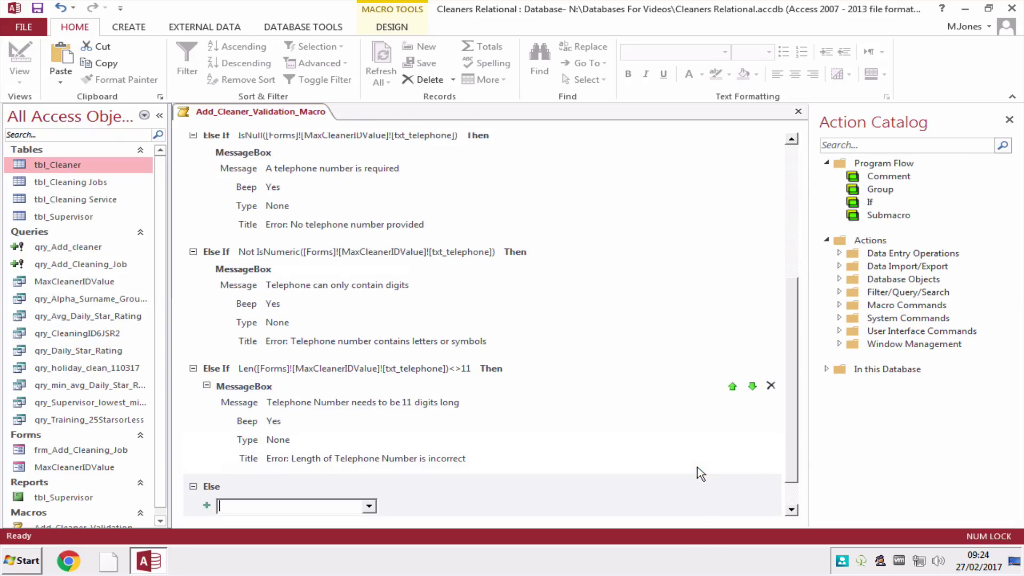
click(369, 506)
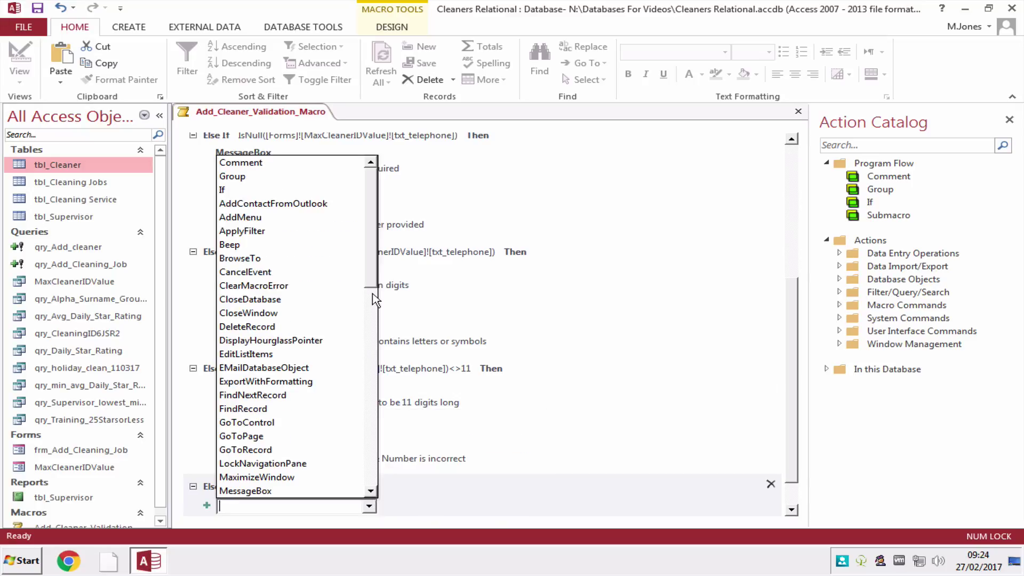
Make the Else branch run OpenQuery on qry_Add_cleaner with Data Mode Add.
drag(372, 283, 371, 362)
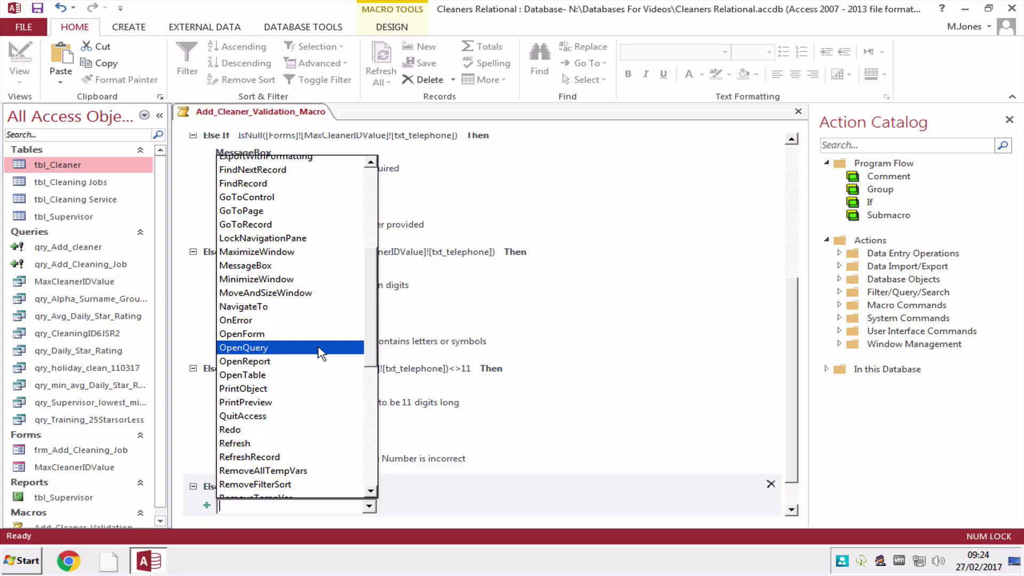
click(321, 348)
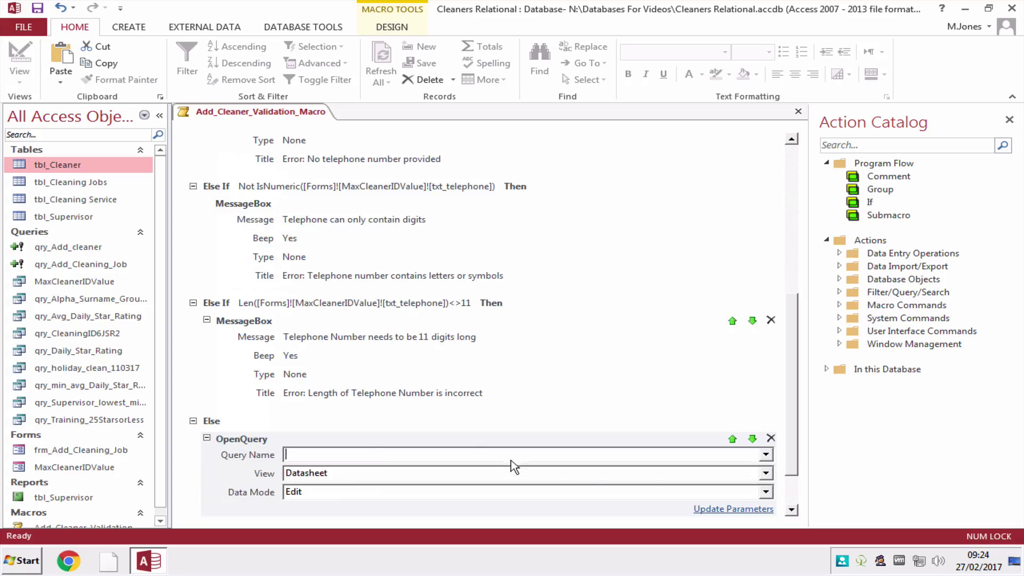
click(766, 455)
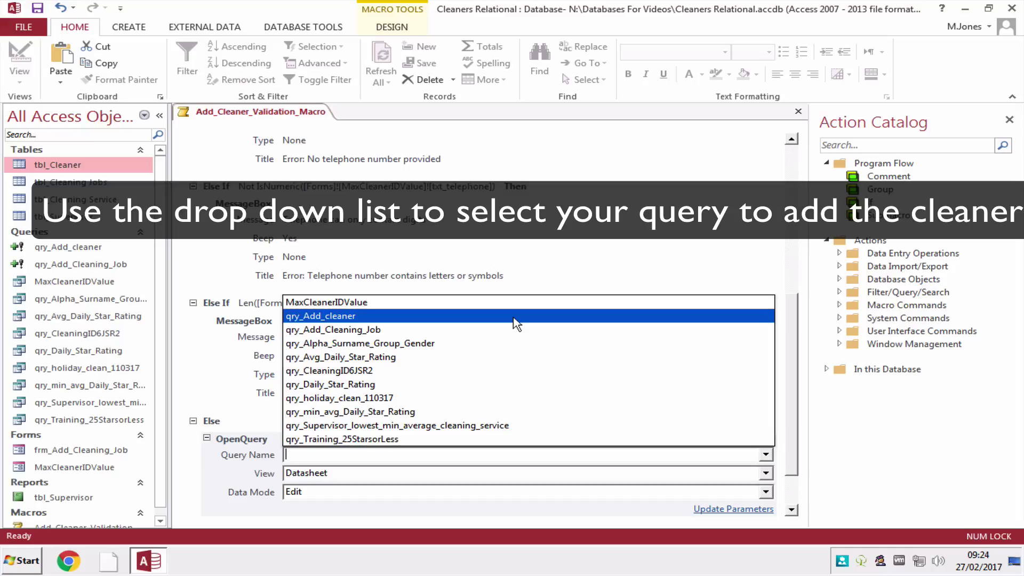
click(513, 318)
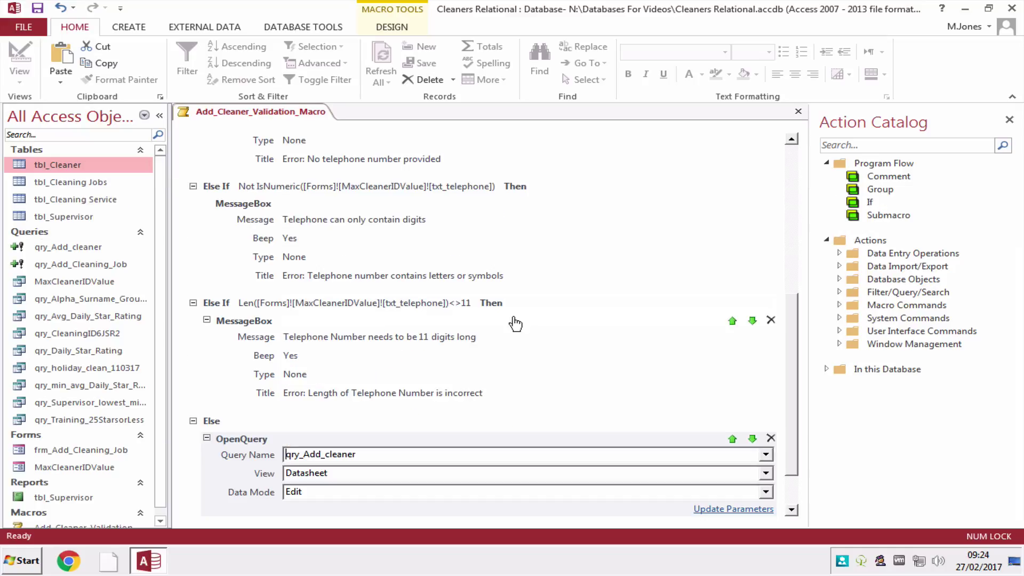
scroll(794, 469, down, 2)
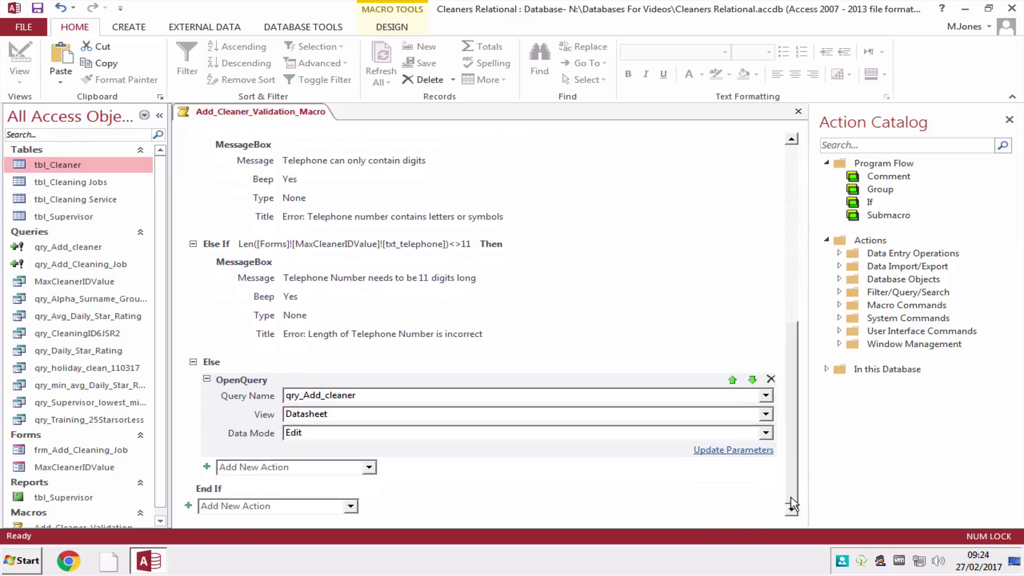
click(765, 433)
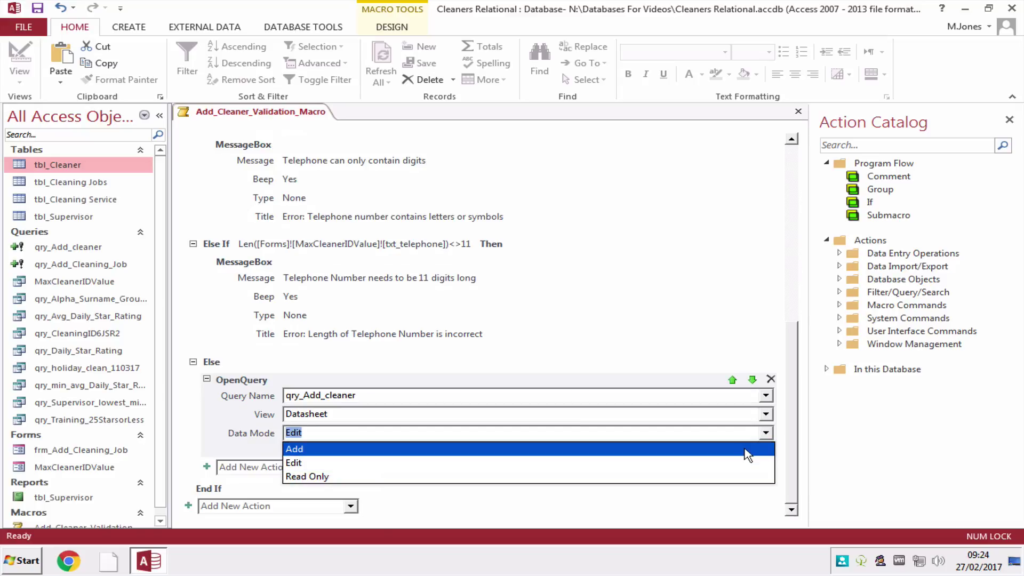
click(749, 449)
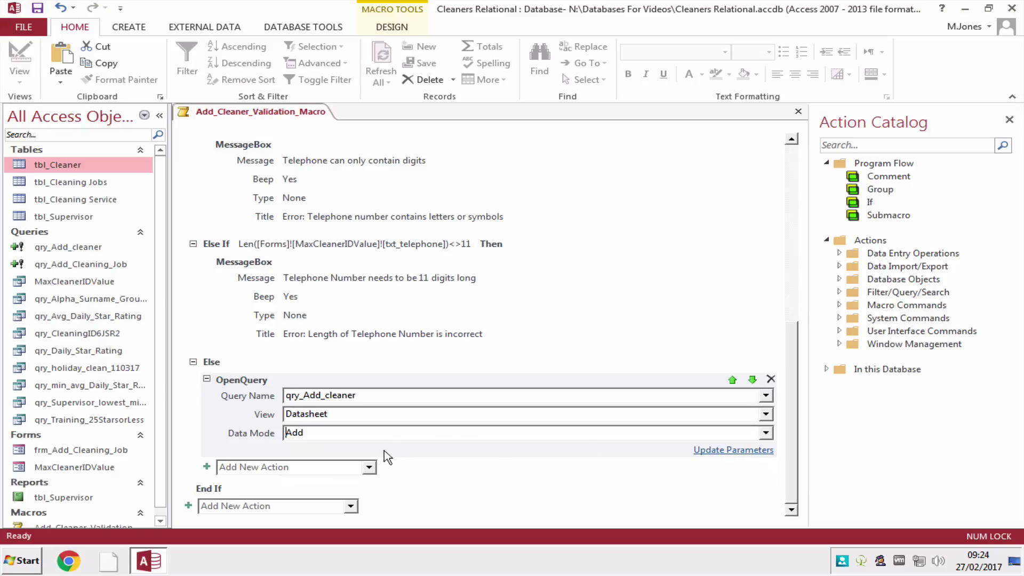
click(372, 472)
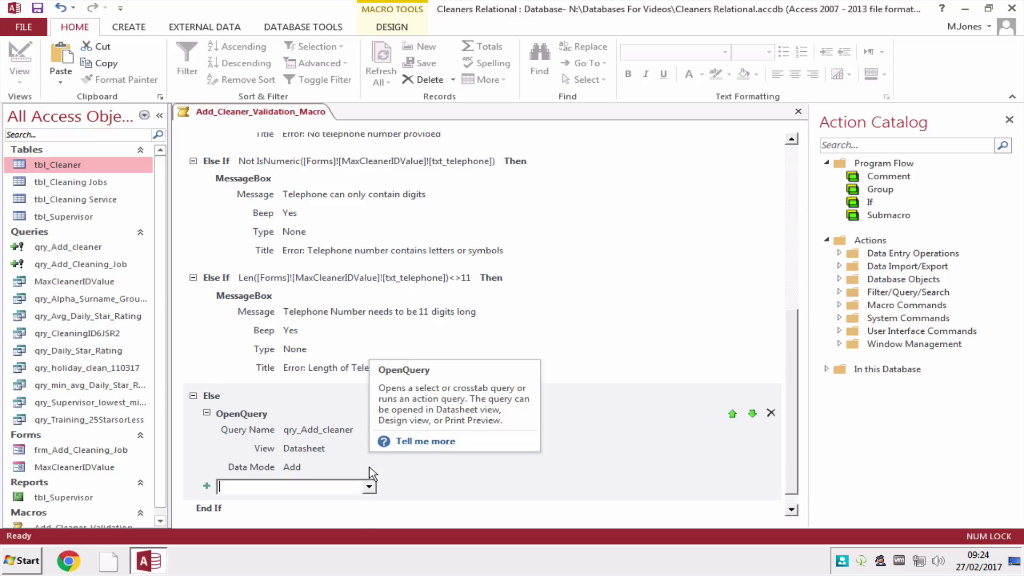
Add a CloseWindow action closing the form MaxCleanerIDValue with Save set to Prompt.
click(369, 487)
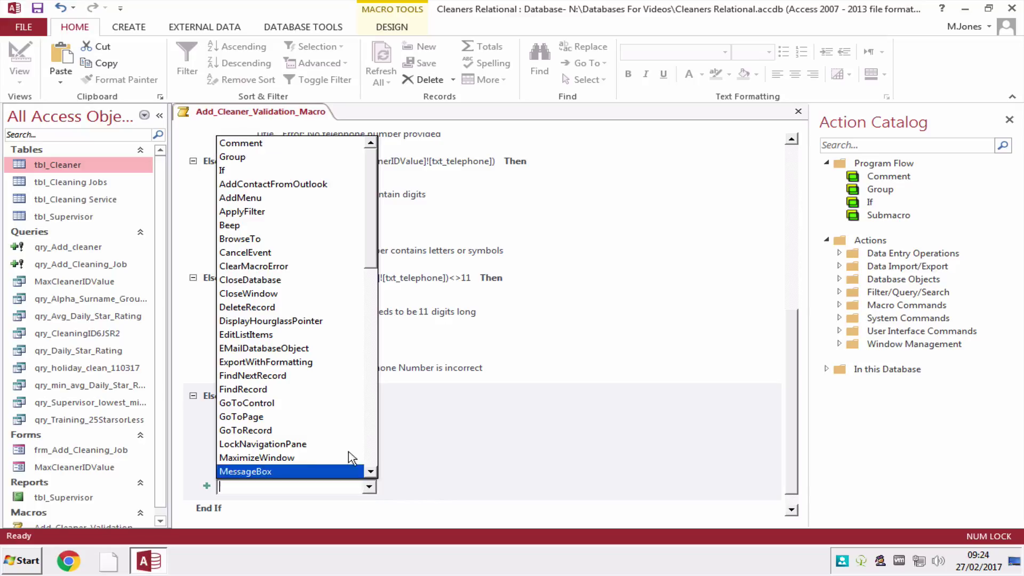
scroll(372, 261, down, 1)
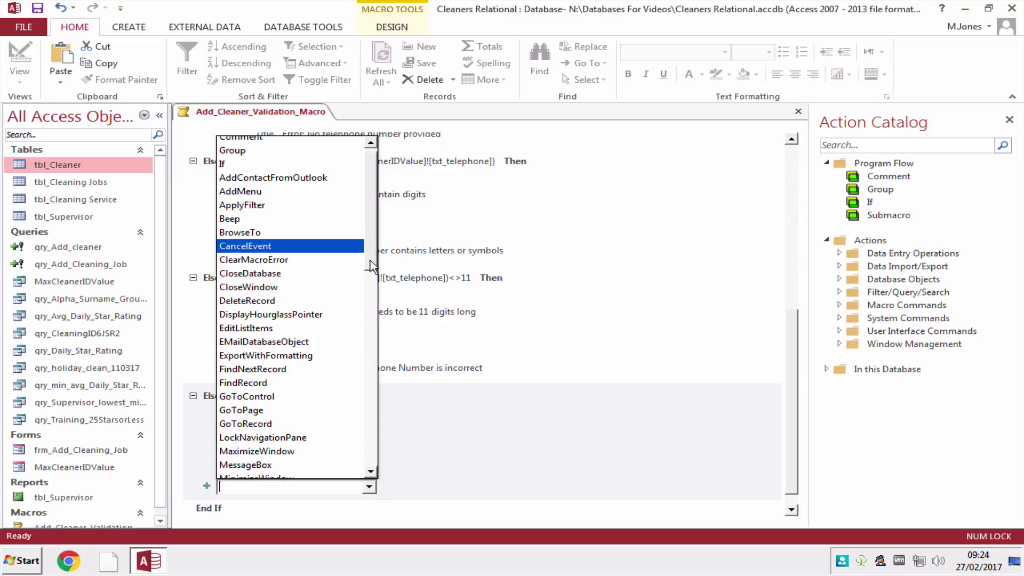
click(291, 281)
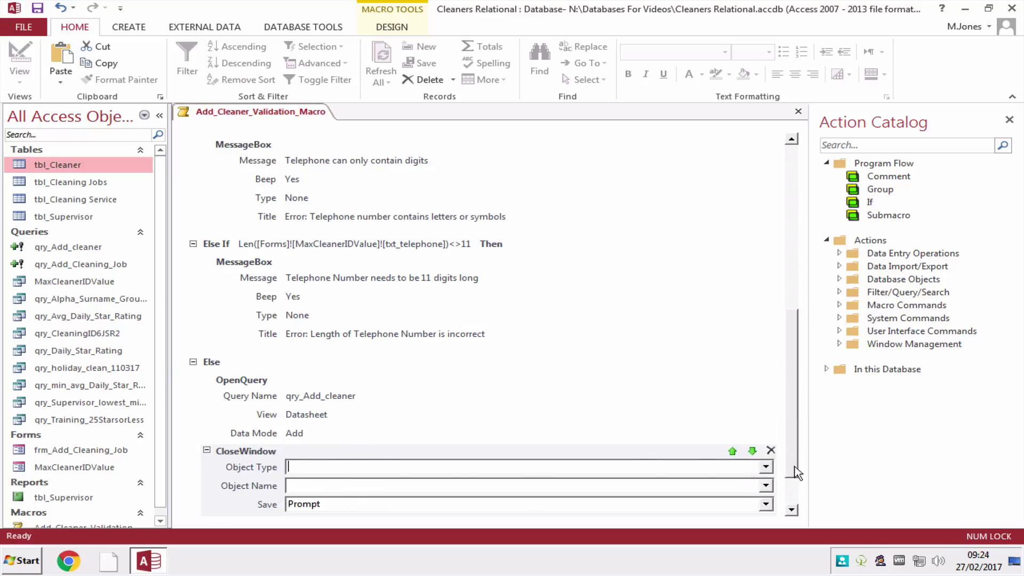
click(766, 467)
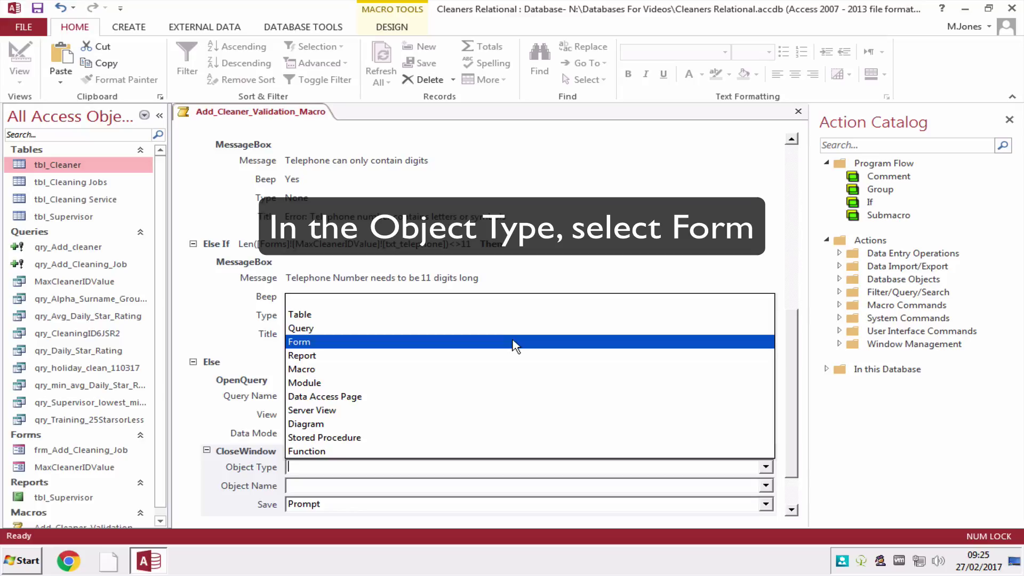
click(513, 341)
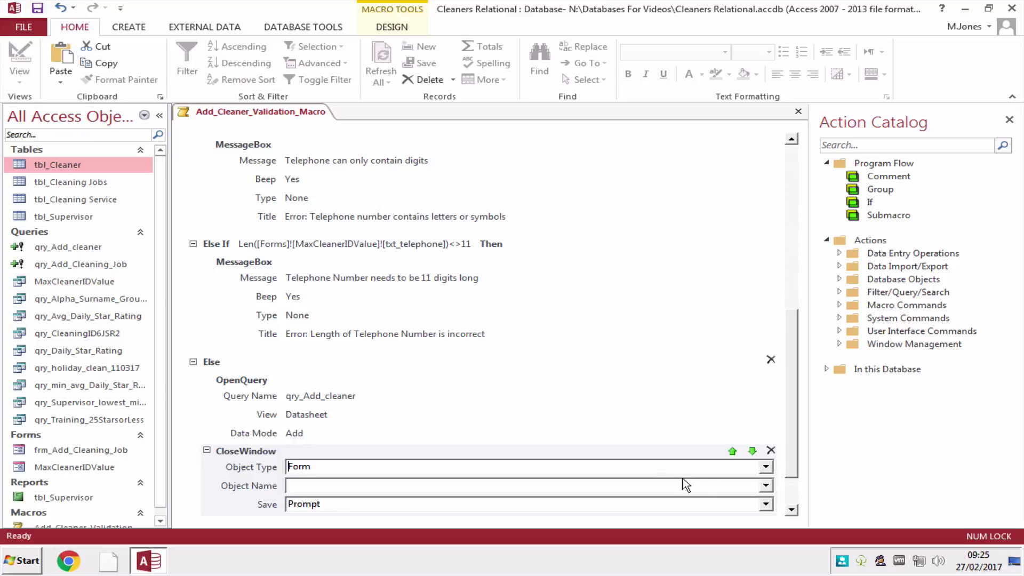
click(765, 486)
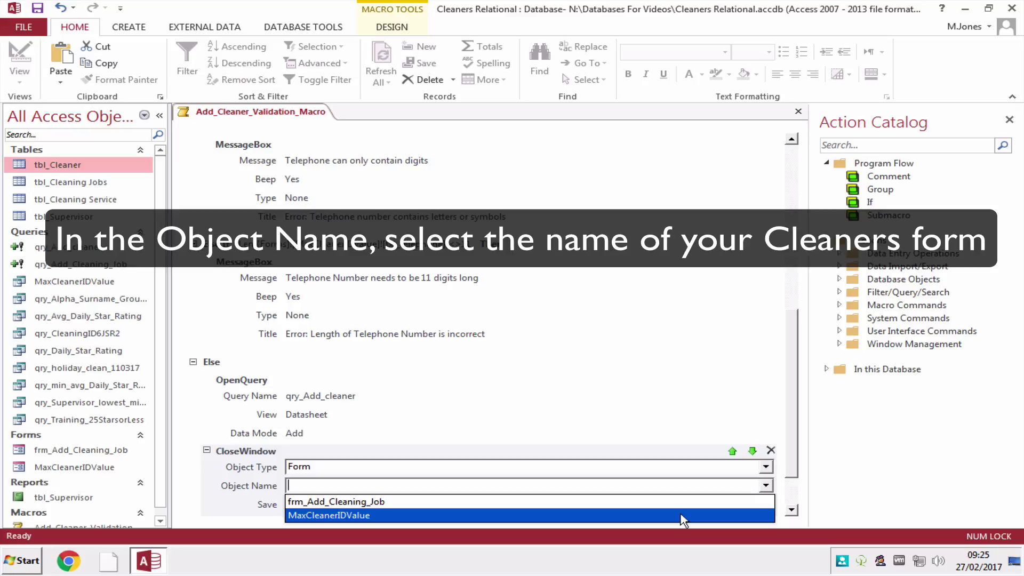
click(680, 515)
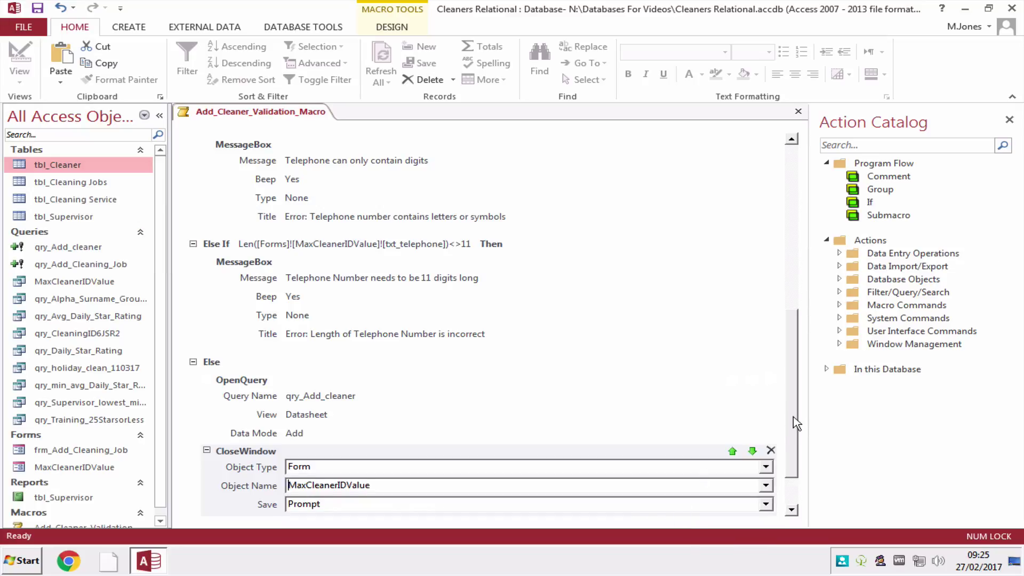
scroll(795, 453, down, 1)
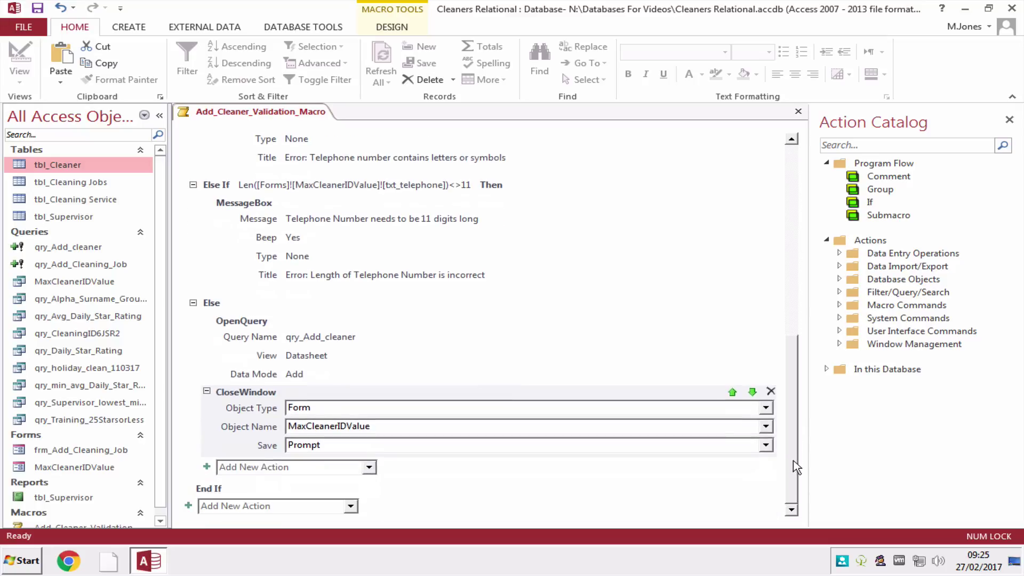
click(369, 468)
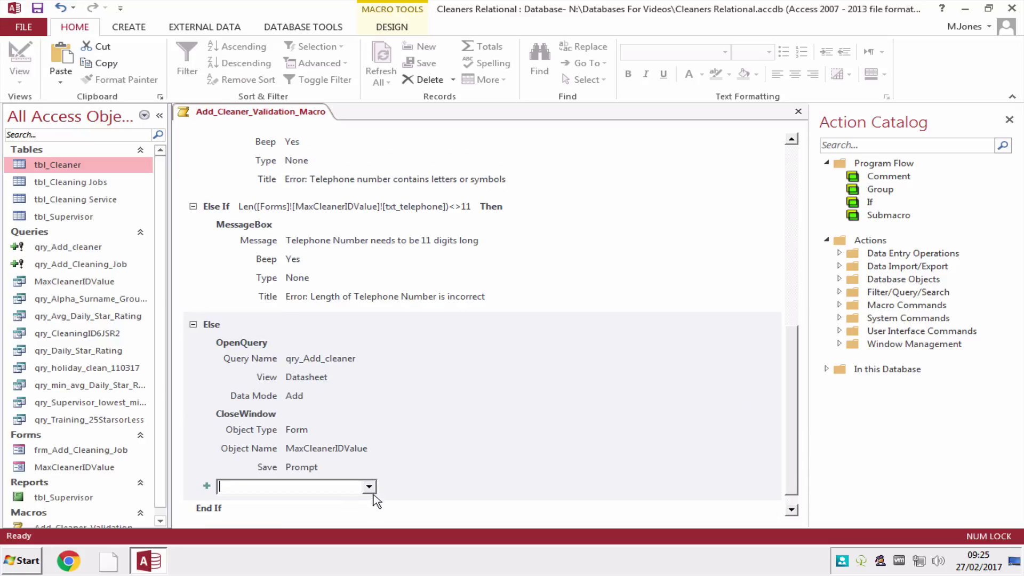
Add an OpenForm action to the Else branch with Form Name set to MaxCleanerIDValue.
click(370, 487)
drag(374, 269, 371, 337)
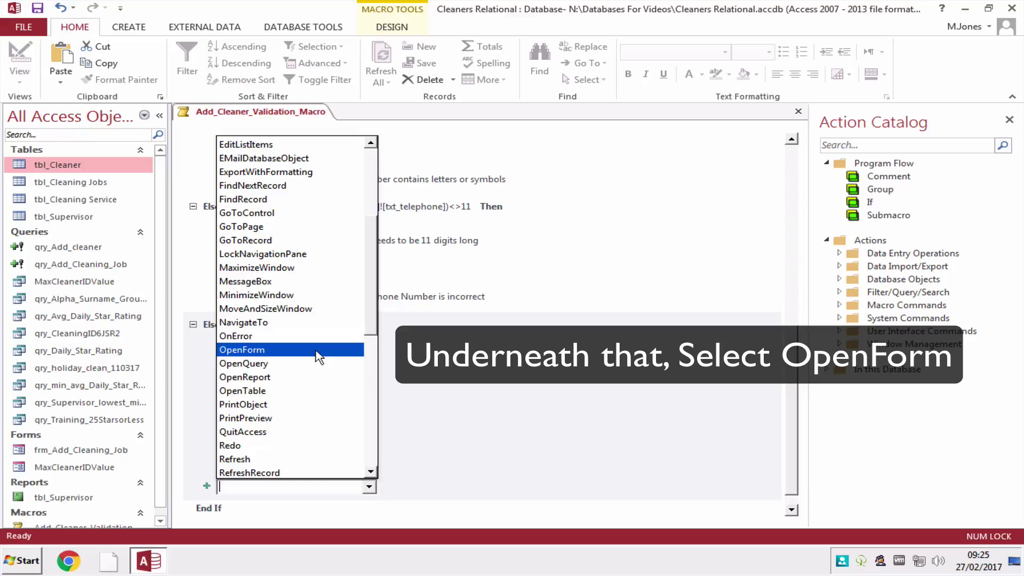
click(318, 353)
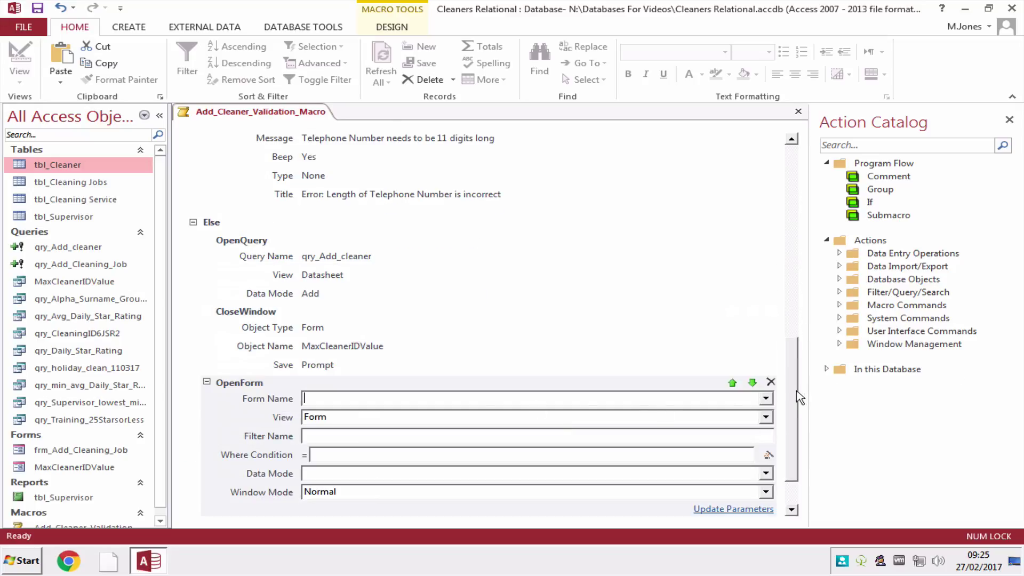
click(794, 425)
scroll(794, 425, down, 1)
click(765, 340)
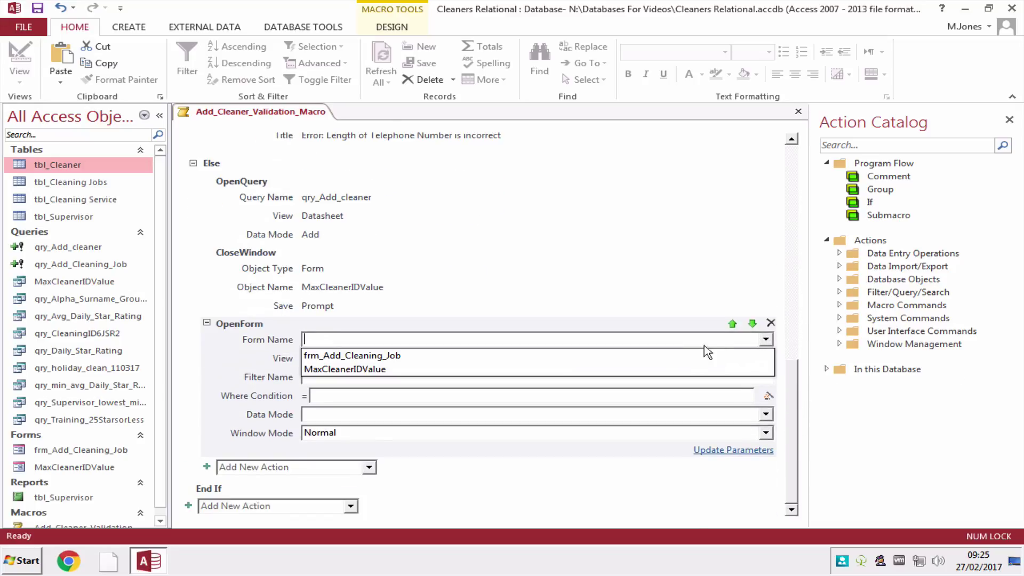
click(674, 370)
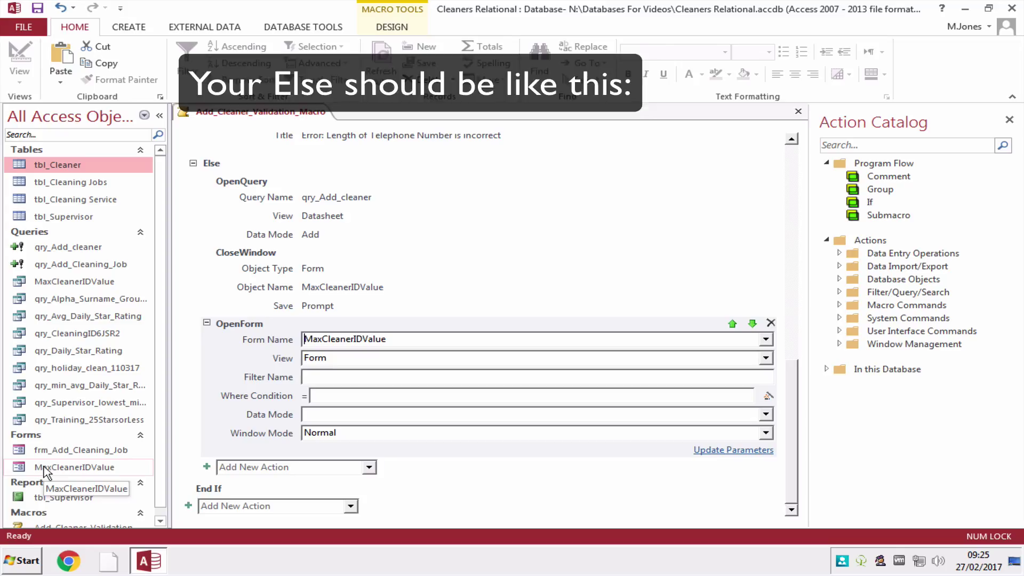
double_click(44, 467)
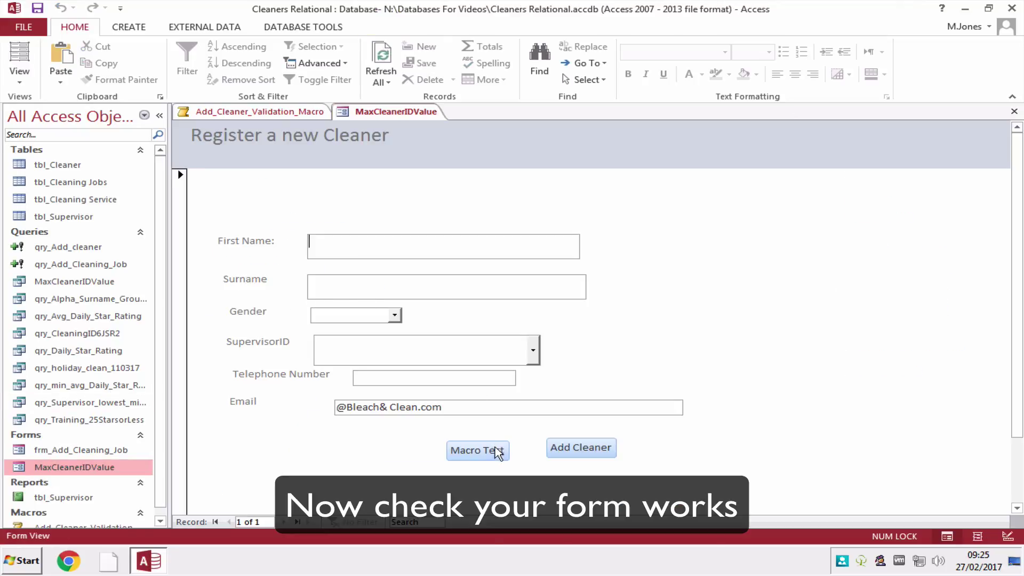
click(490, 453)
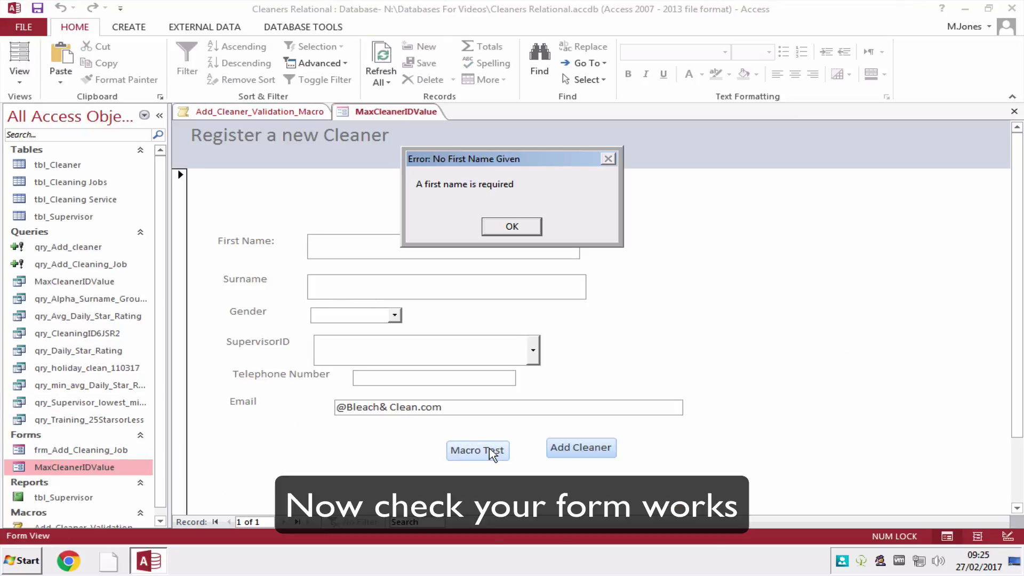
key(Return)
click(368, 248)
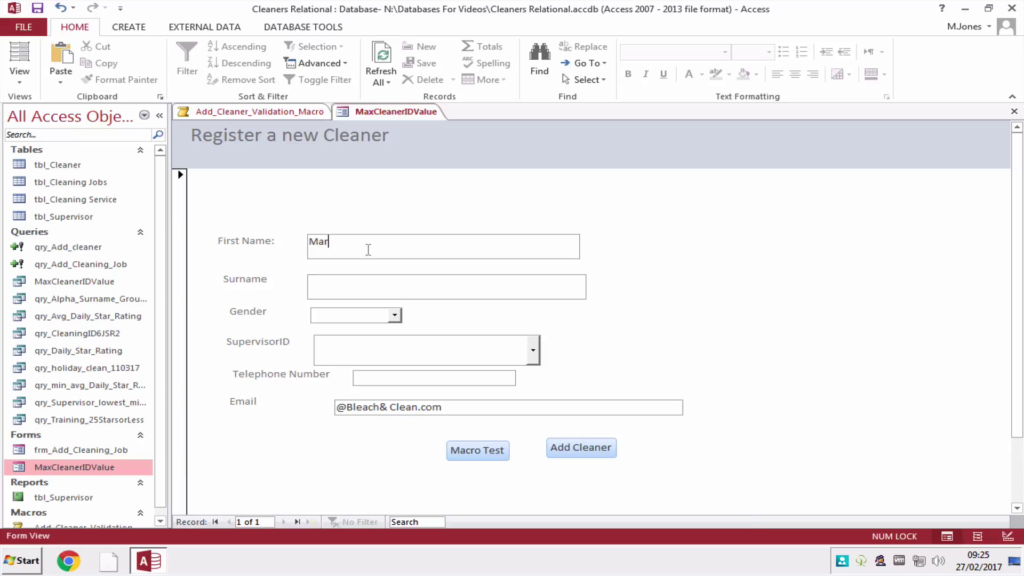
click(469, 450)
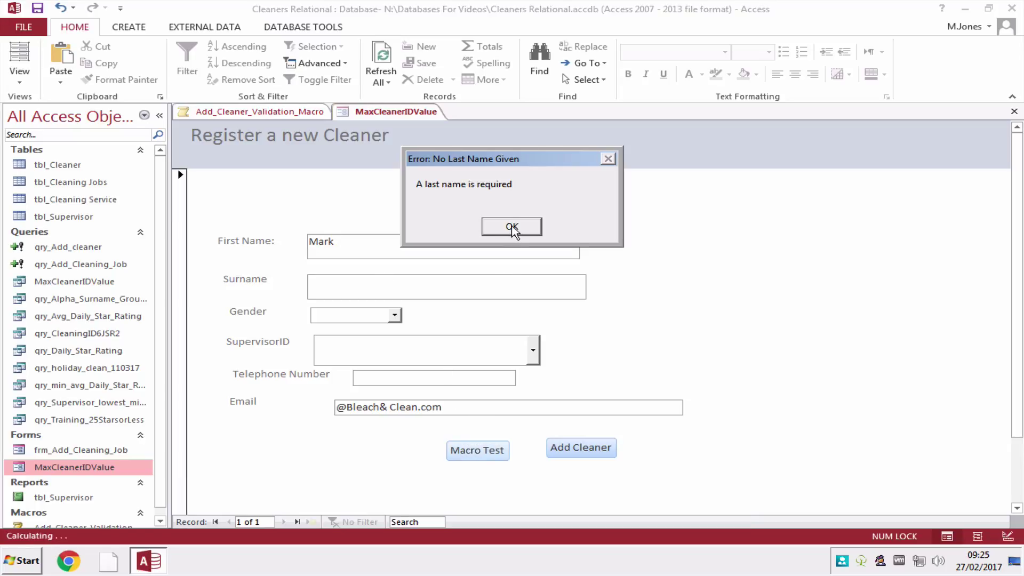
click(513, 227)
click(373, 287)
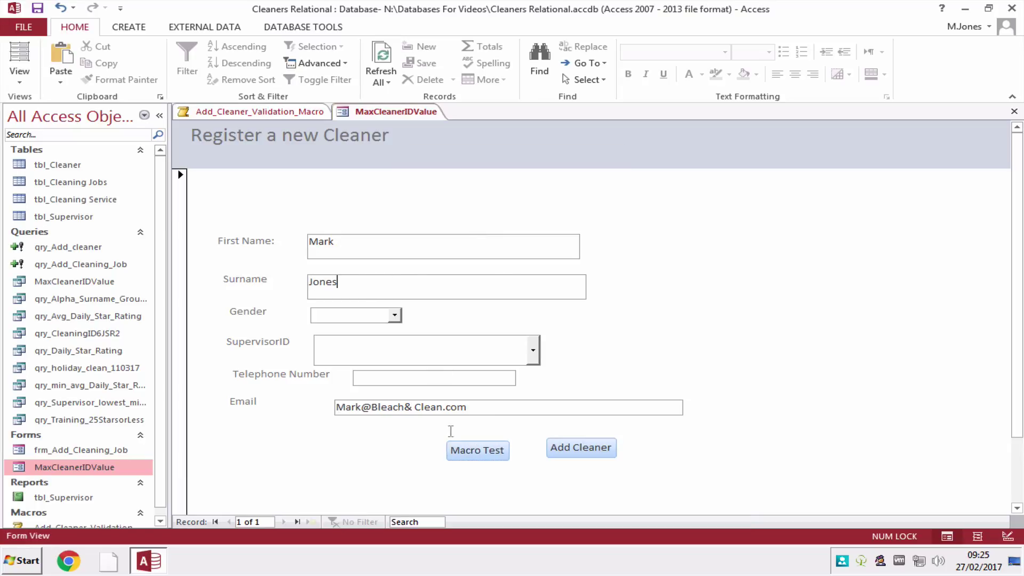
click(457, 452)
click(511, 227)
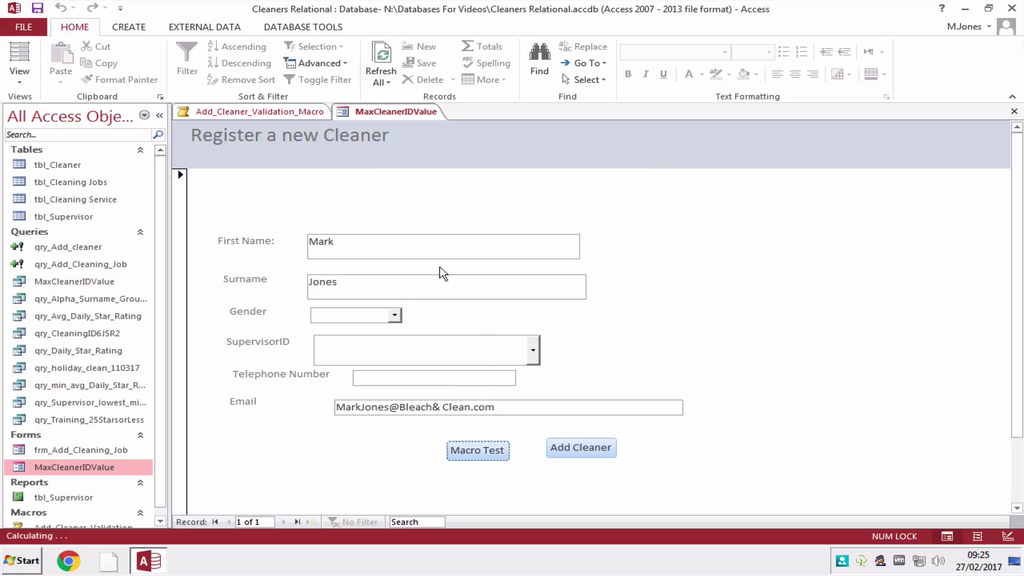
click(395, 314)
click(370, 344)
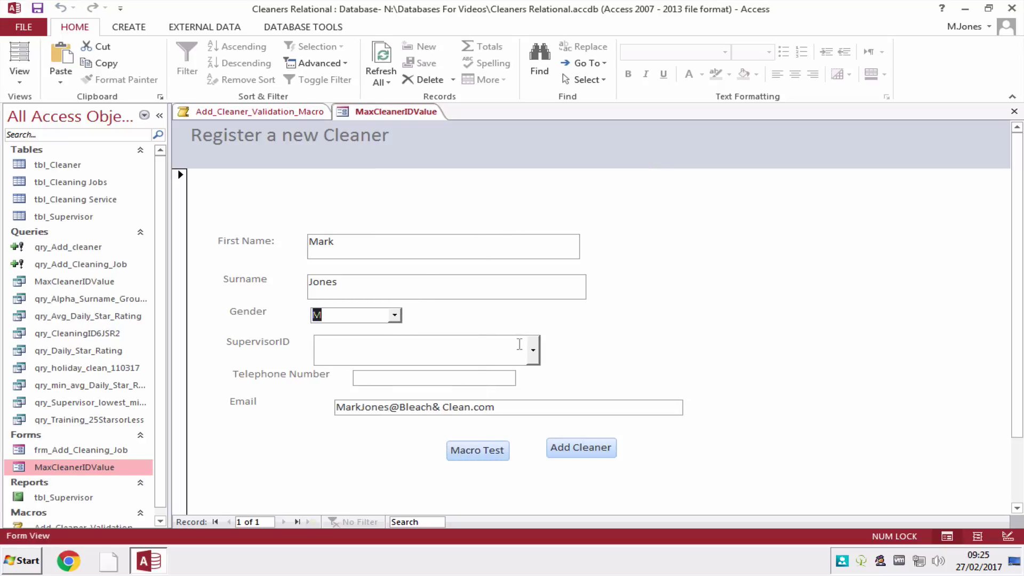
click(532, 350)
click(513, 389)
click(463, 376)
text(12345)
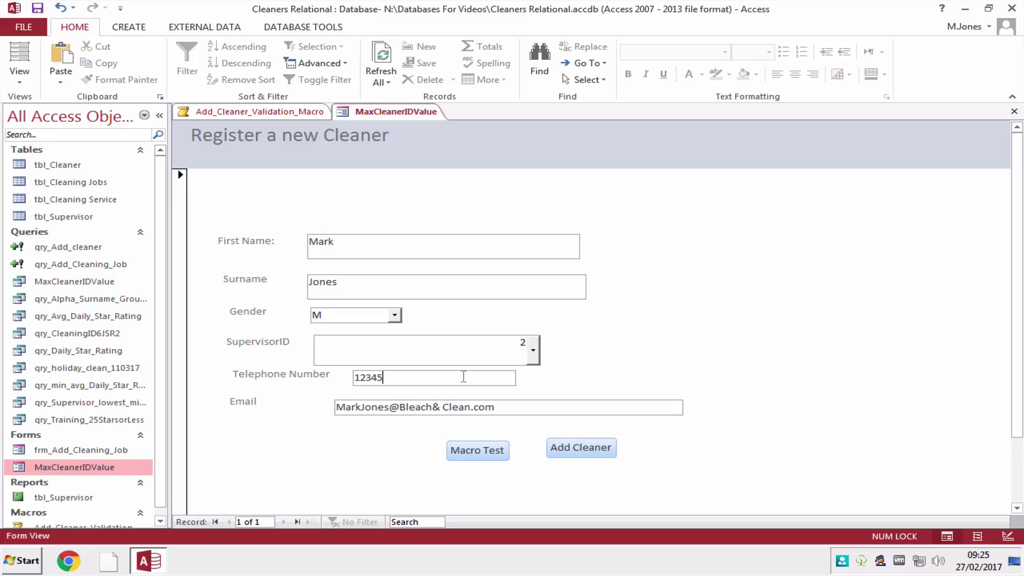
text(67891)
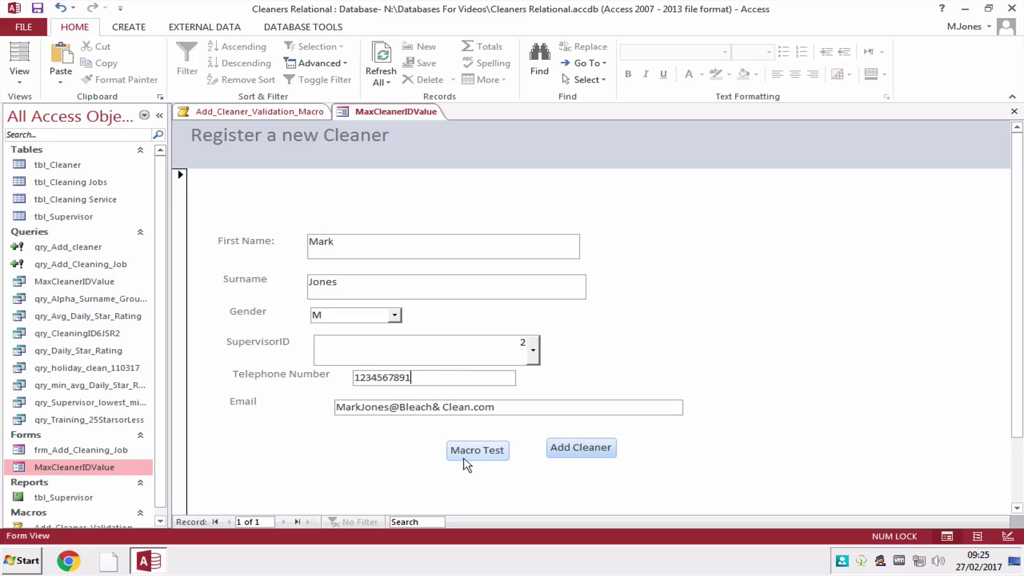
click(464, 457)
click(507, 230)
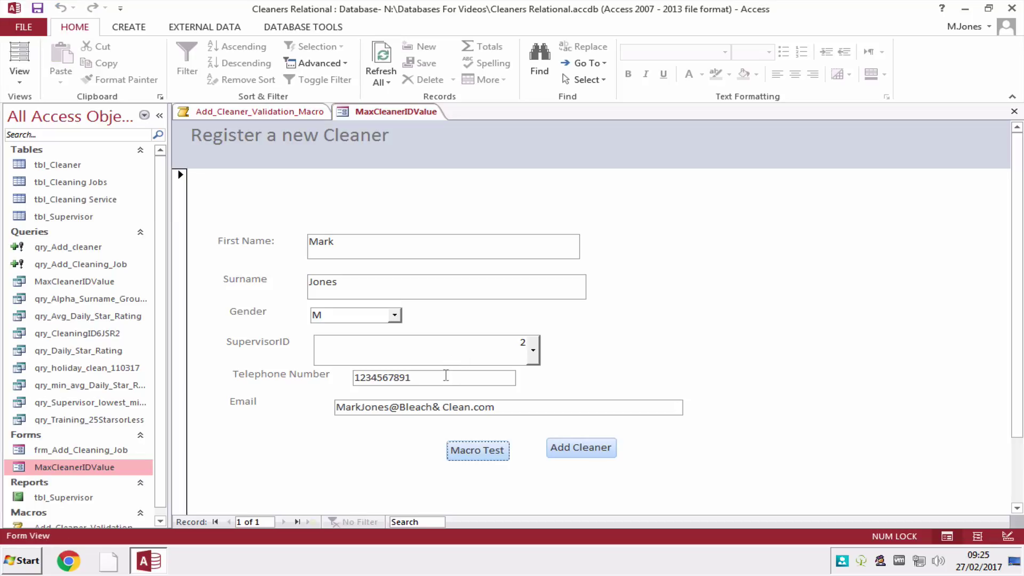
Correct the telephone number, submit the cleaner and confirm appending the 1 row.
click(445, 375)
click(477, 450)
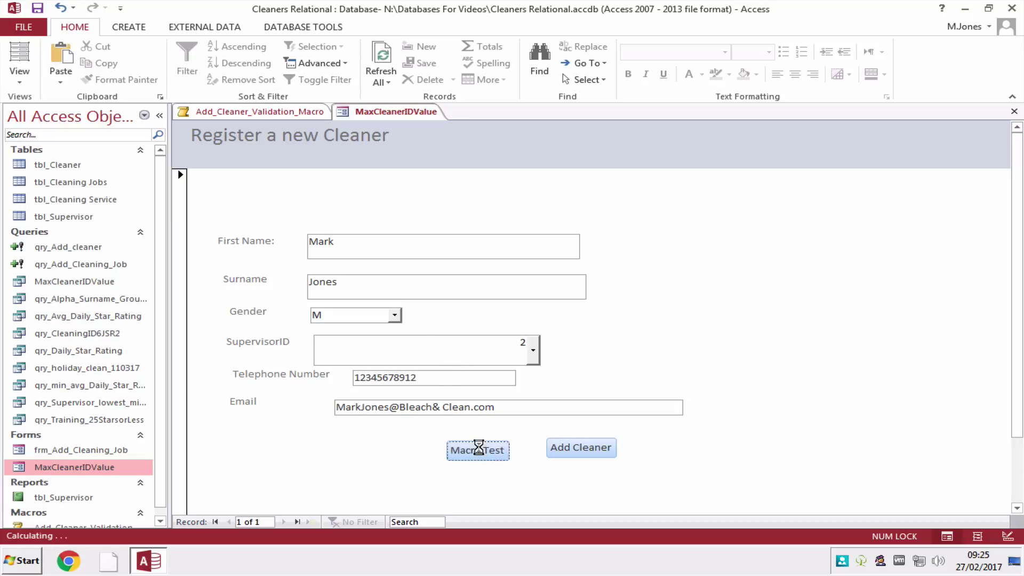
click(469, 341)
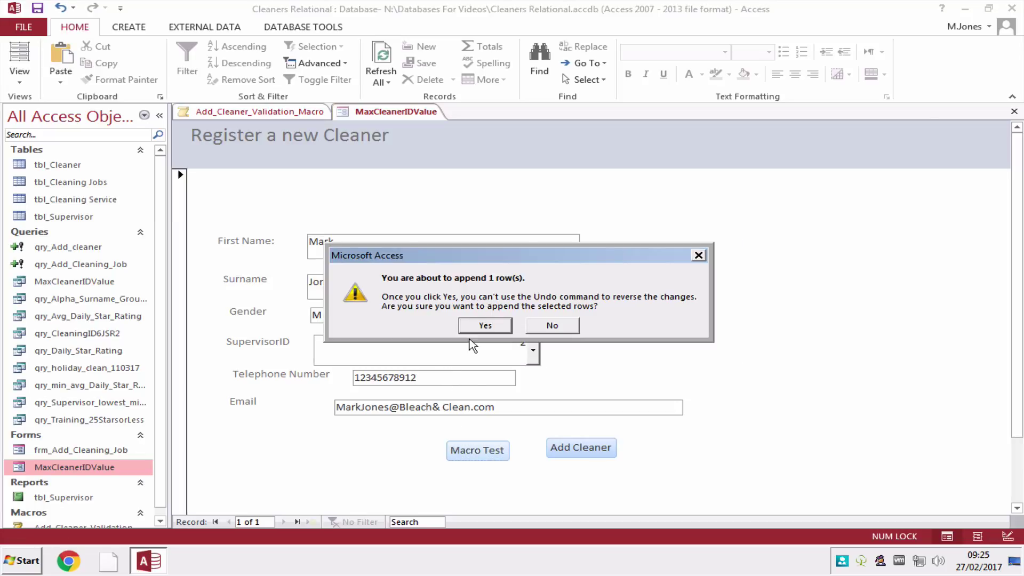
click(489, 324)
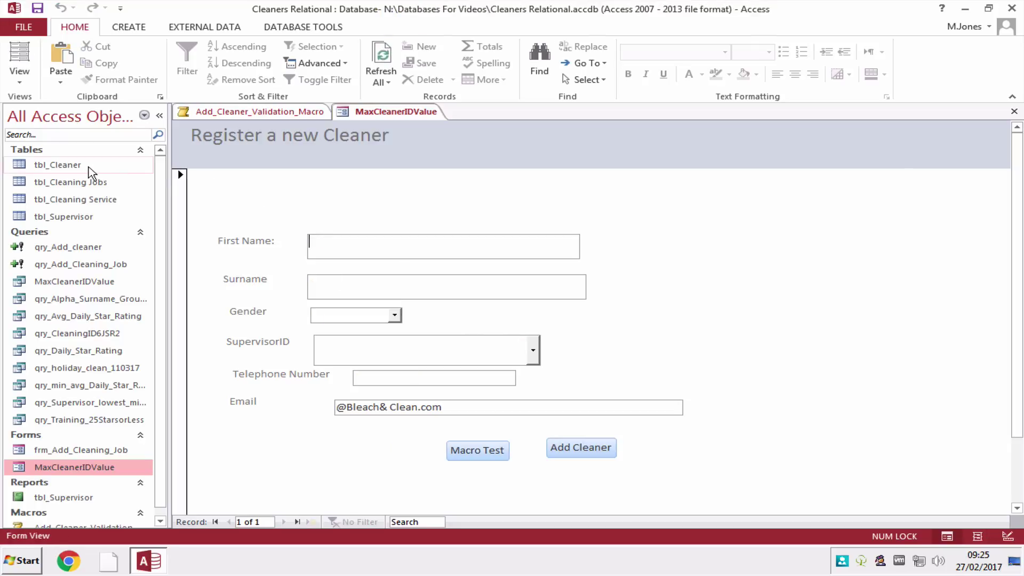
Verify the new cleaner record in tbl_Cleaner, then close the table.
double_click(112, 164)
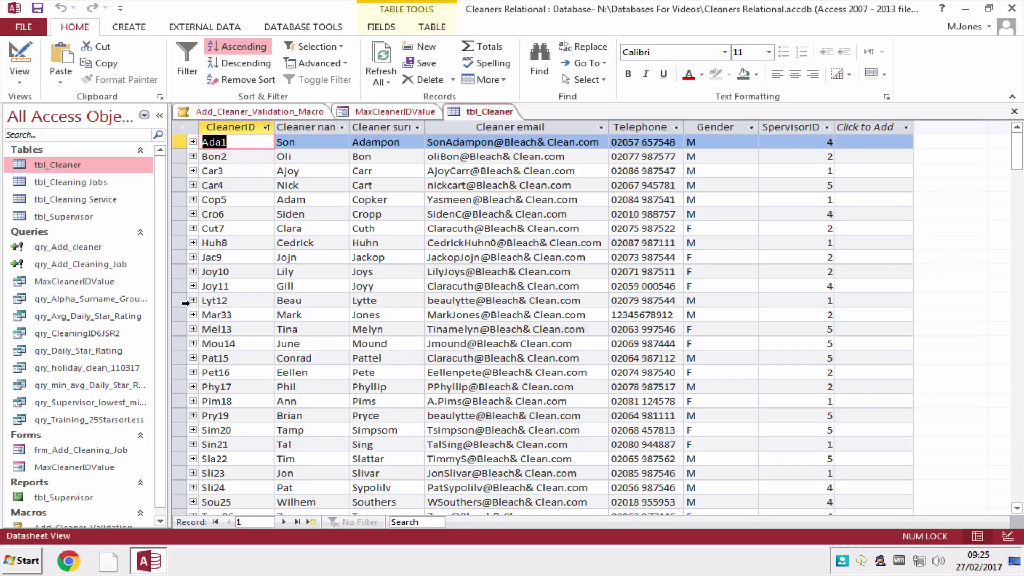
click(180, 315)
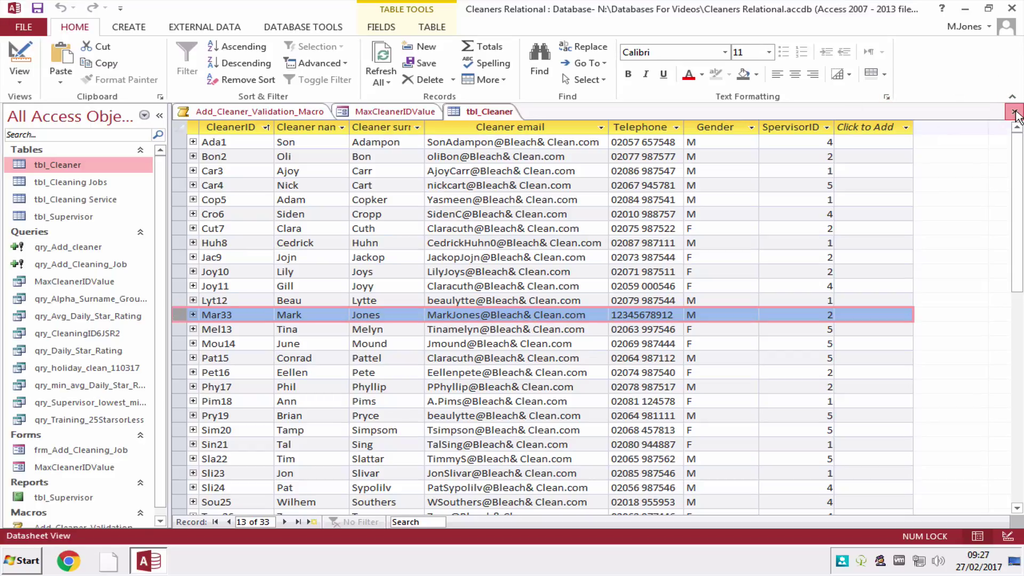
click(1013, 111)
click(19, 81)
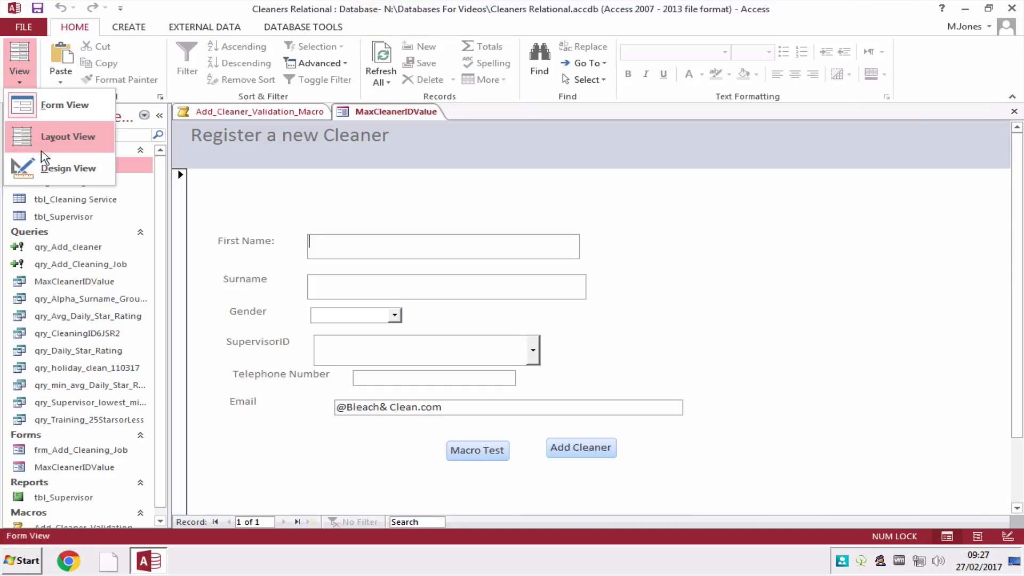
In Design View, change the Macro Test button's caption to 'Add Cleaner'.
click(53, 173)
click(476, 492)
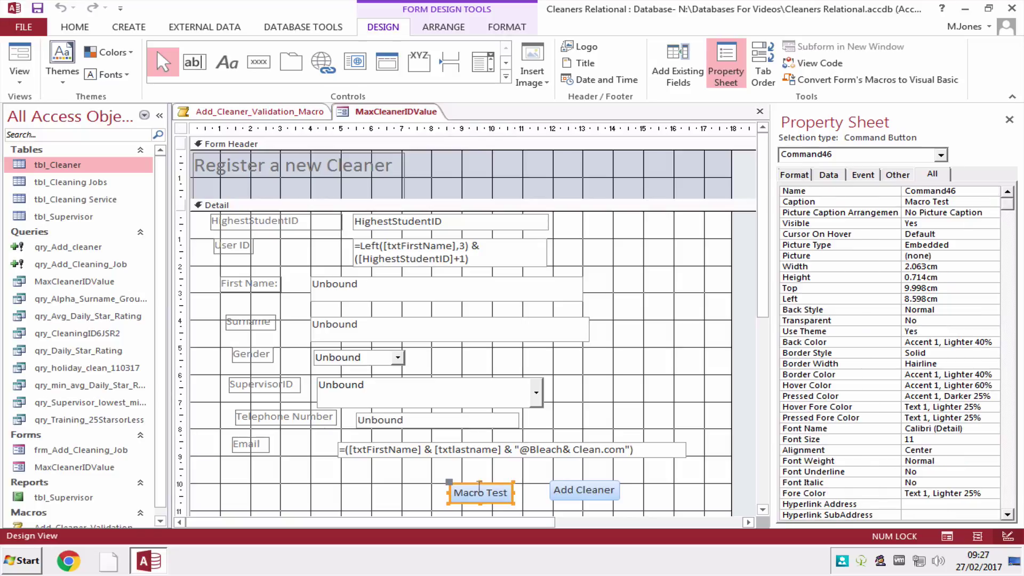
click(961, 203)
click(887, 202)
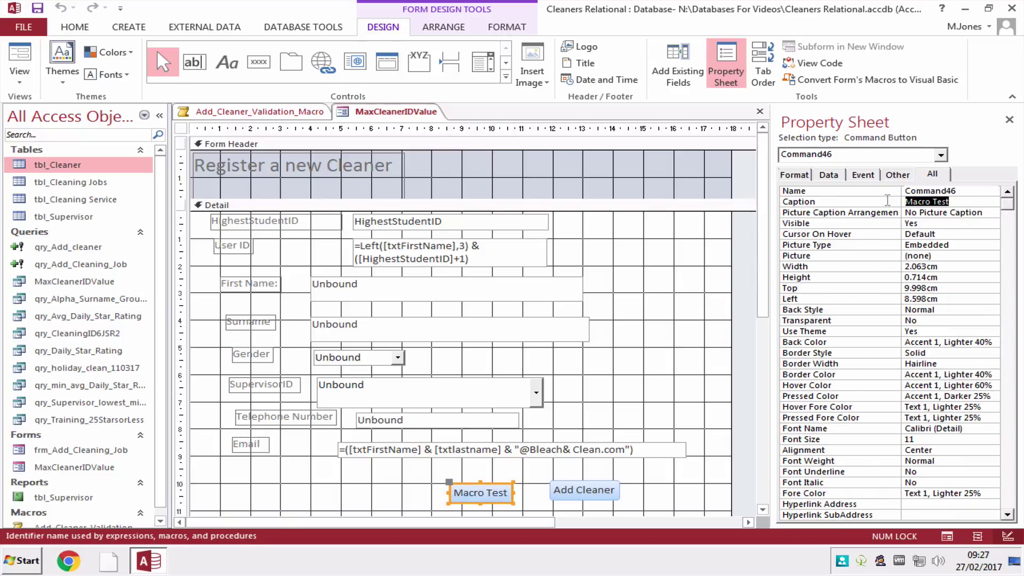
text(A)
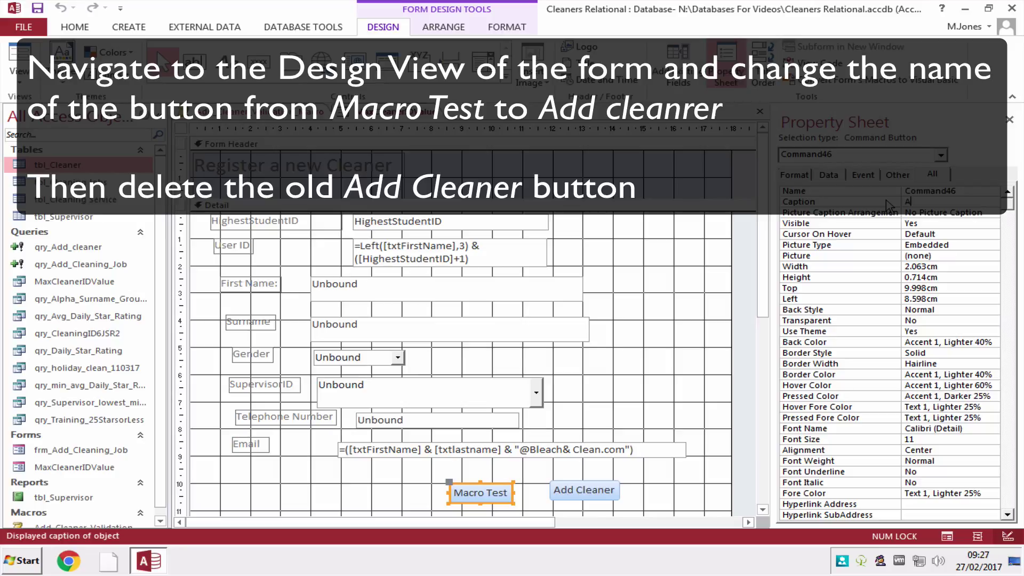
text(dd)
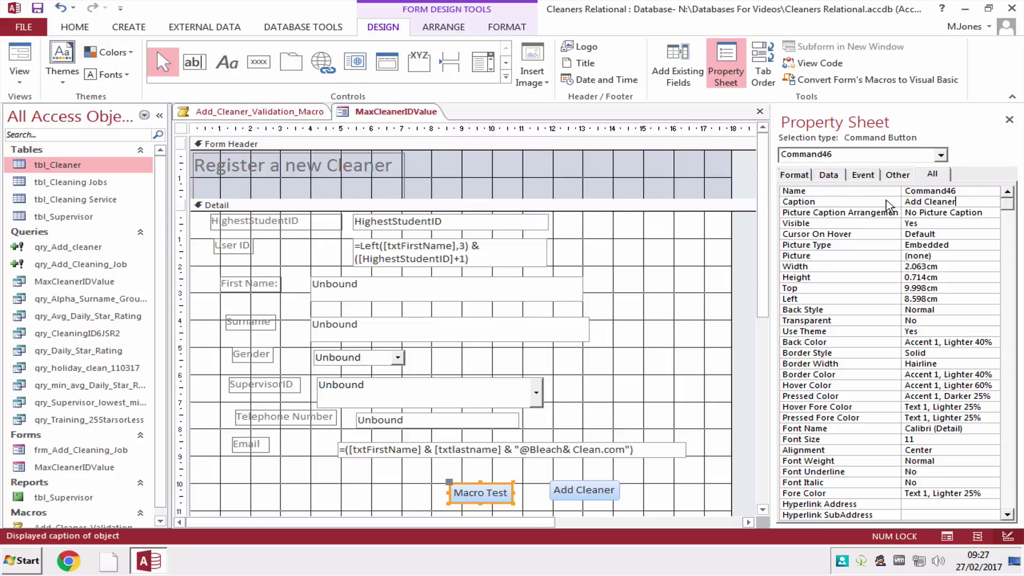
text( Cleaner)
key(Return)
Delete the old Add Cleaner button from the form.
click(615, 489)
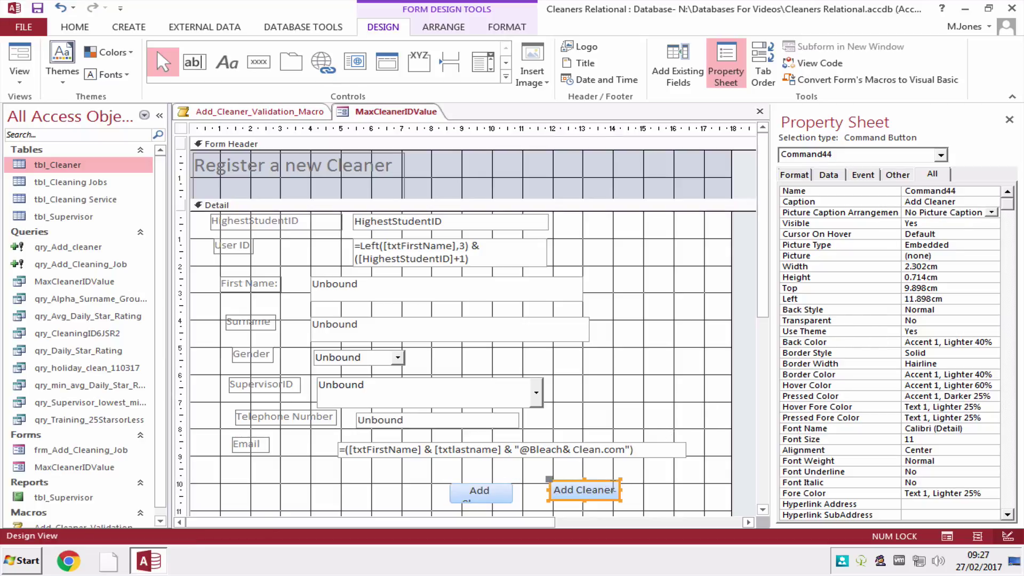
click(605, 474)
click(608, 493)
key(Delete)
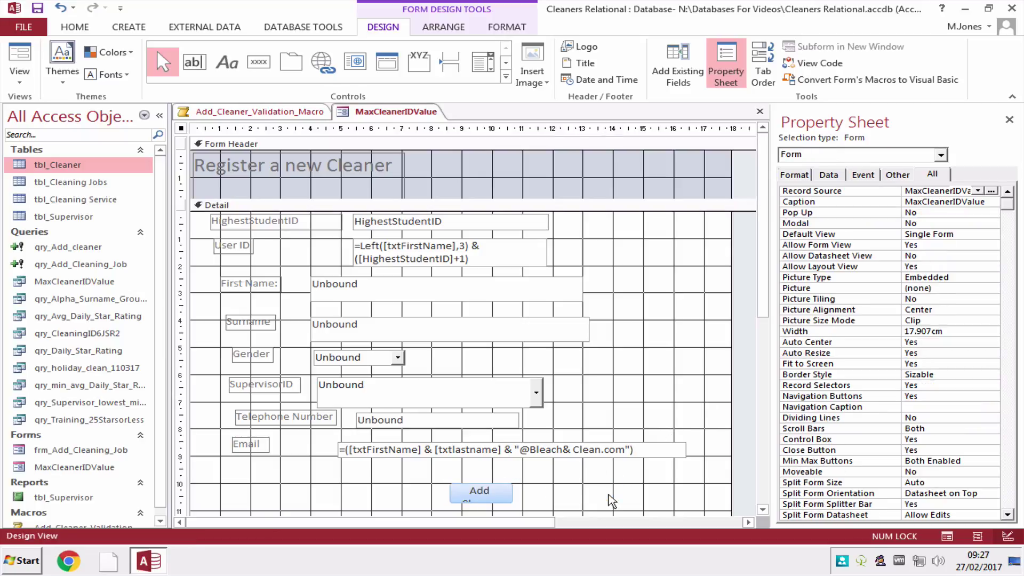
Widen the renamed button to fit 'Add Cleaner' and return to Form View.
click(477, 491)
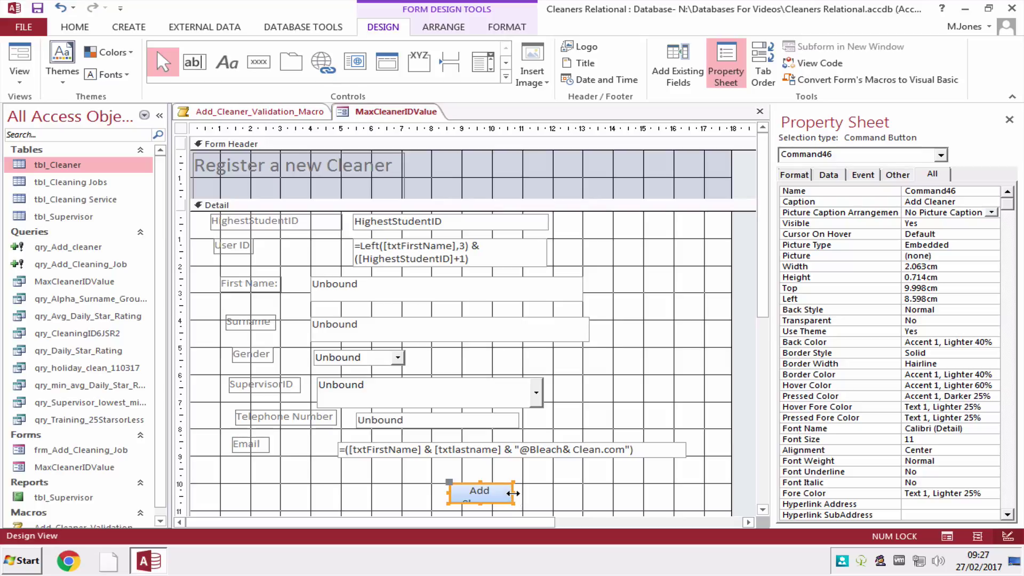
drag(513, 493, 583, 493)
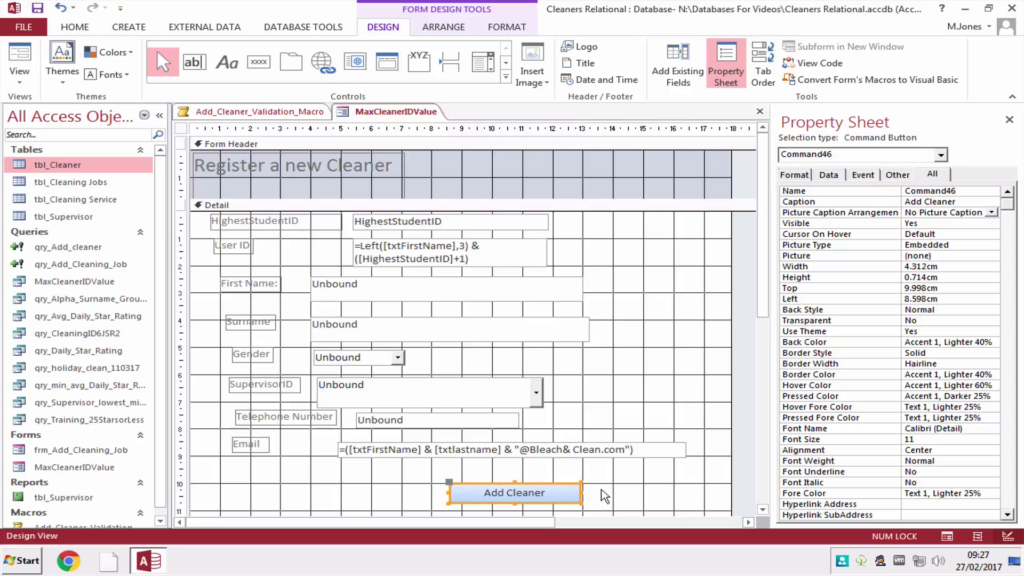
click(604, 496)
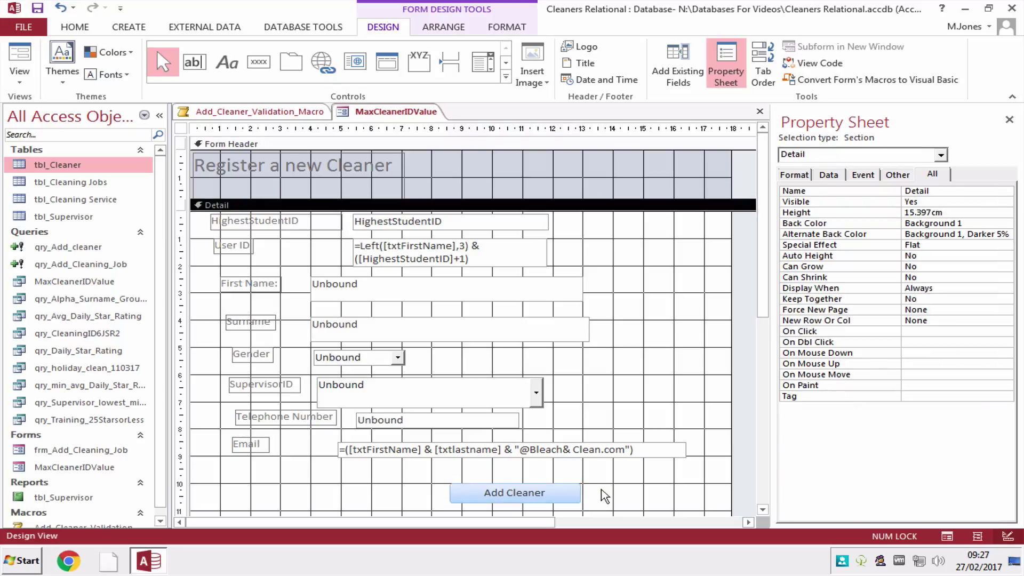
click(25, 83)
click(56, 104)
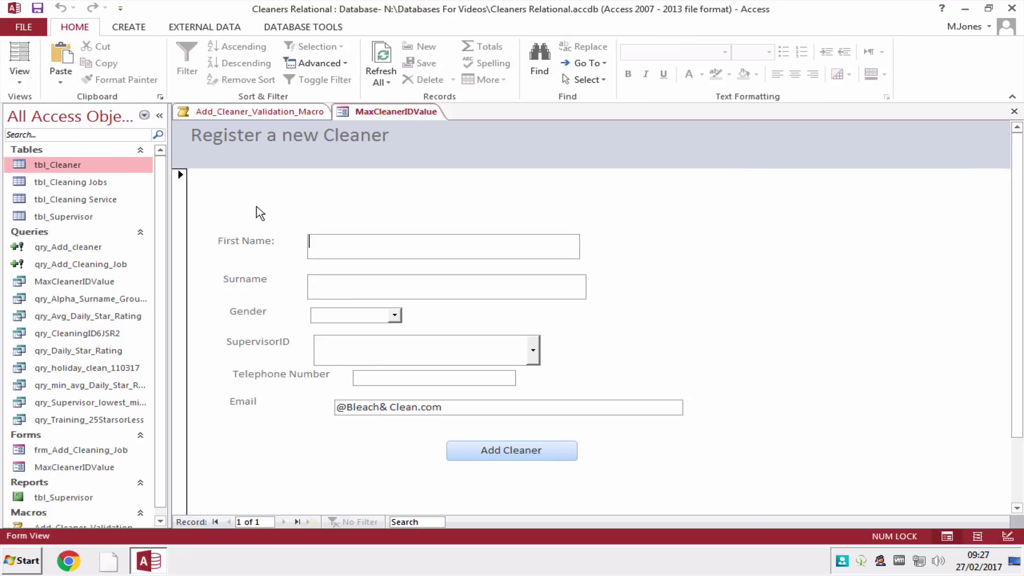